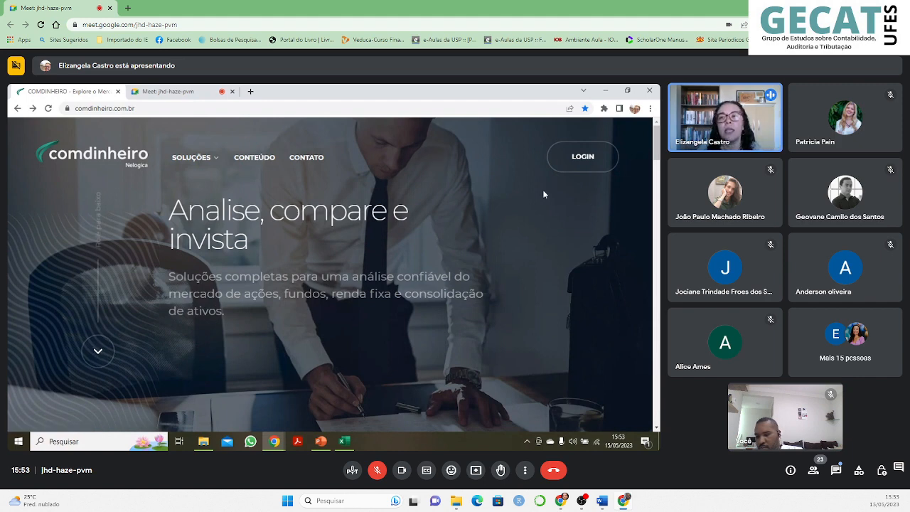
Open the Comdinheiro login page and stop presenting the screen in the Meet call
click(585, 155)
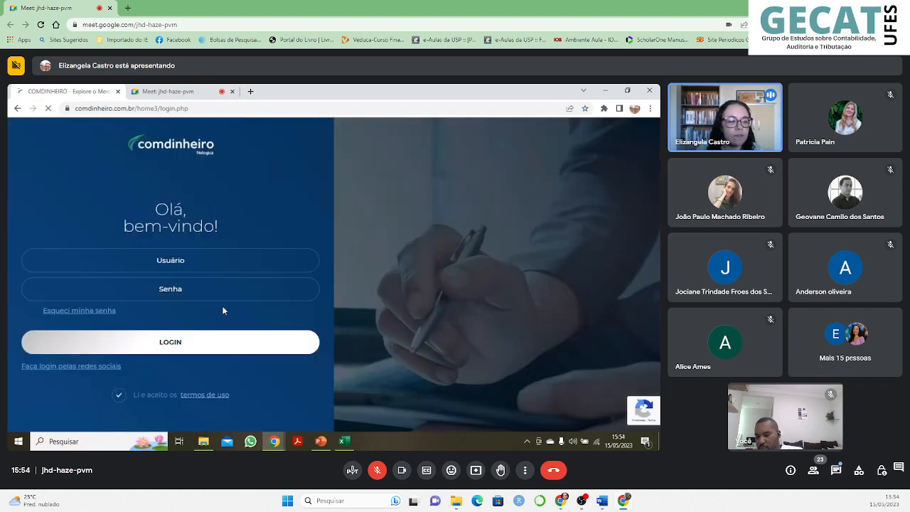
click(169, 91)
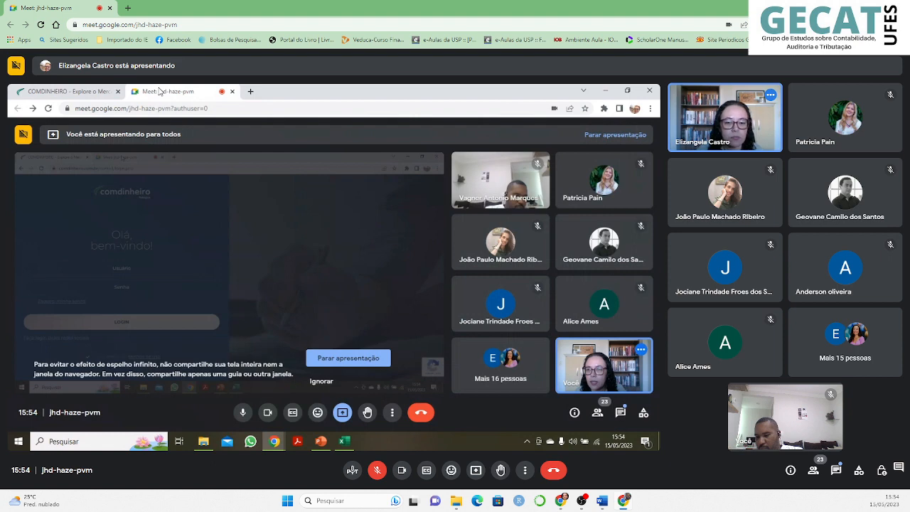
click(348, 359)
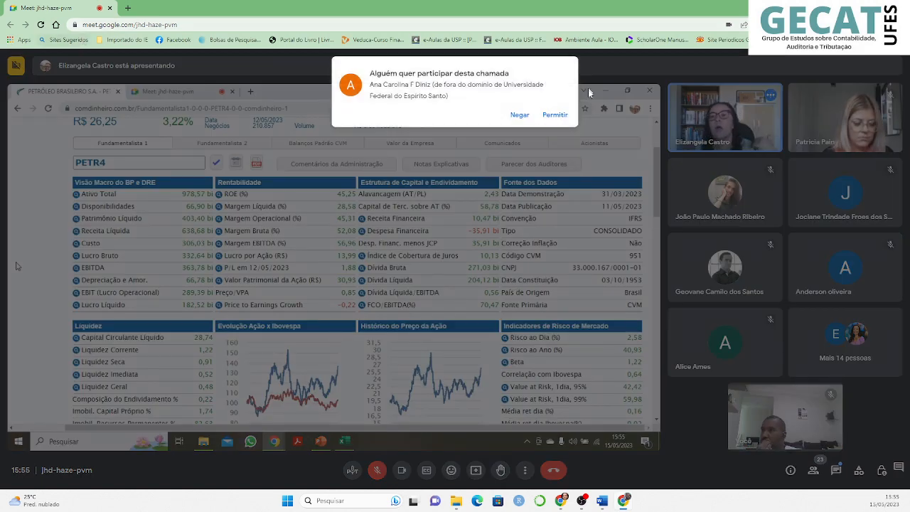
Admit the waiting participant to the Meet call
click(555, 115)
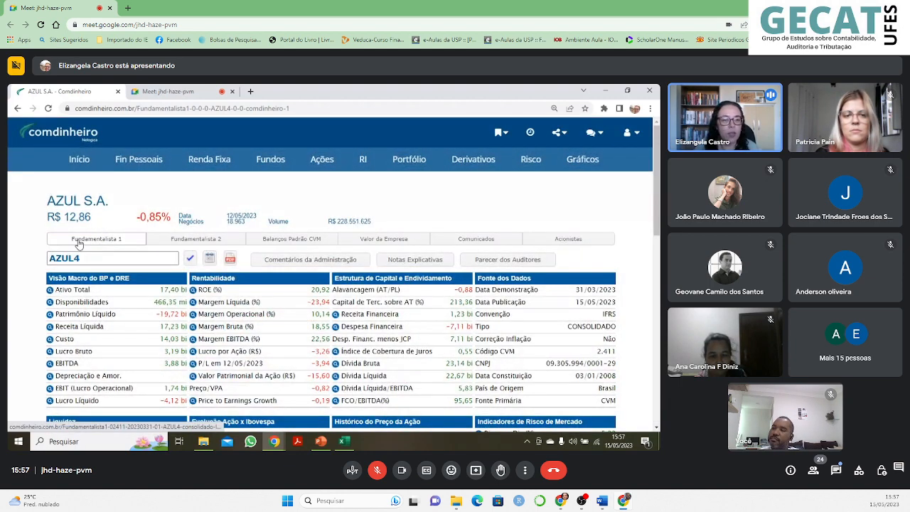
Open the Fundamentalista 2 view for AZUL4 and examine its valuation estimates and WACC simulation tables
click(204, 240)
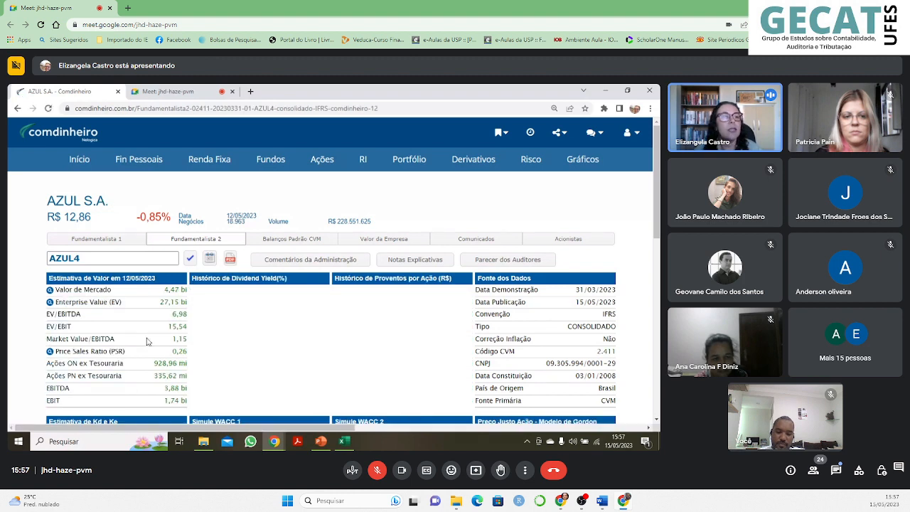
scroll(10, 290, down, 1)
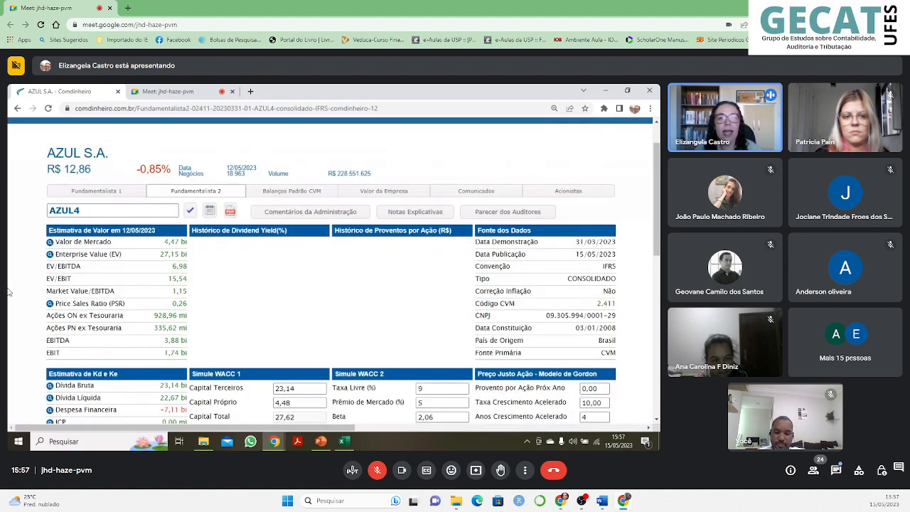
scroll(10, 313, down, 2)
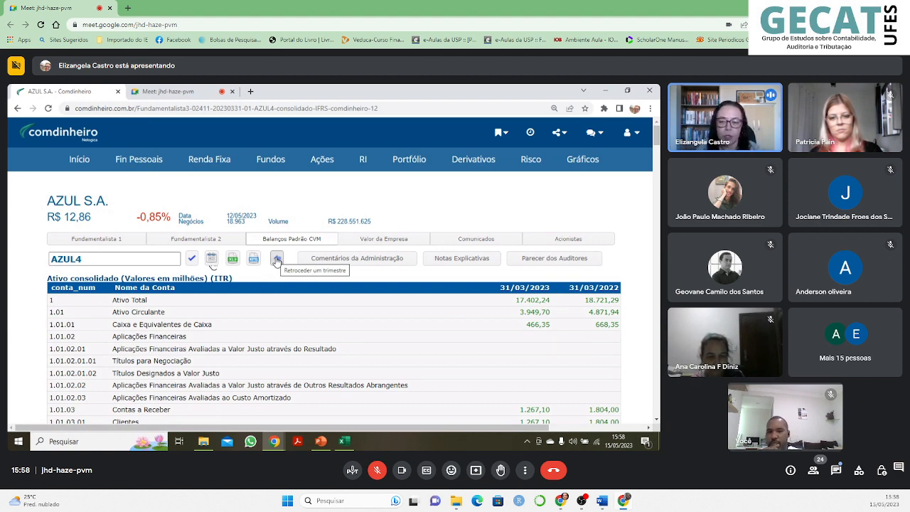
Move AZUL4's Balanços Padrão CVM statement back one quarter to 31/12/2022
click(277, 261)
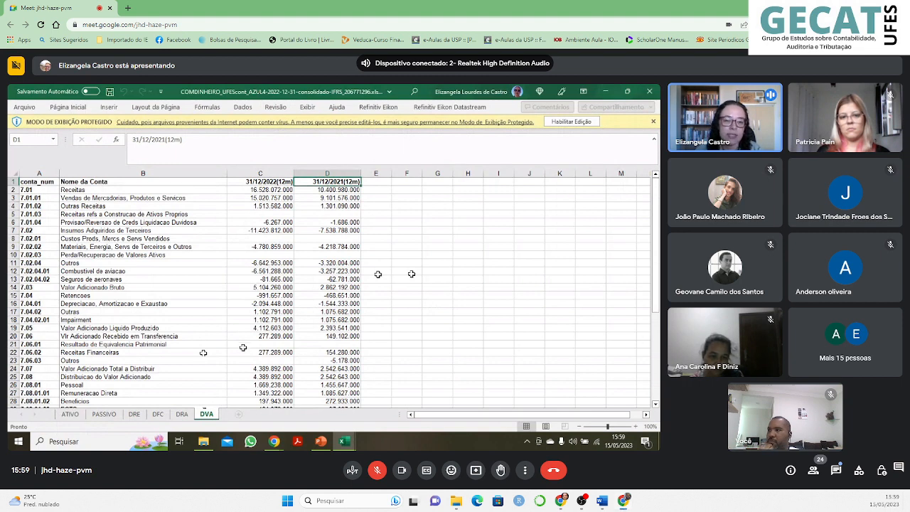
Review the DRA, DFC, DRE, PASSIVO and ATIVO sheets of the exported AZUL4 workbook and minimize the open workbooks
click(184, 415)
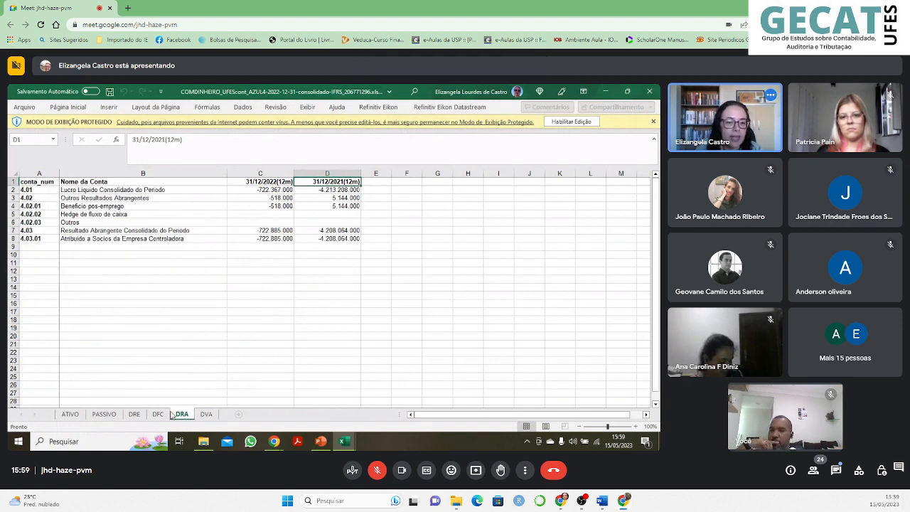
click(134, 415)
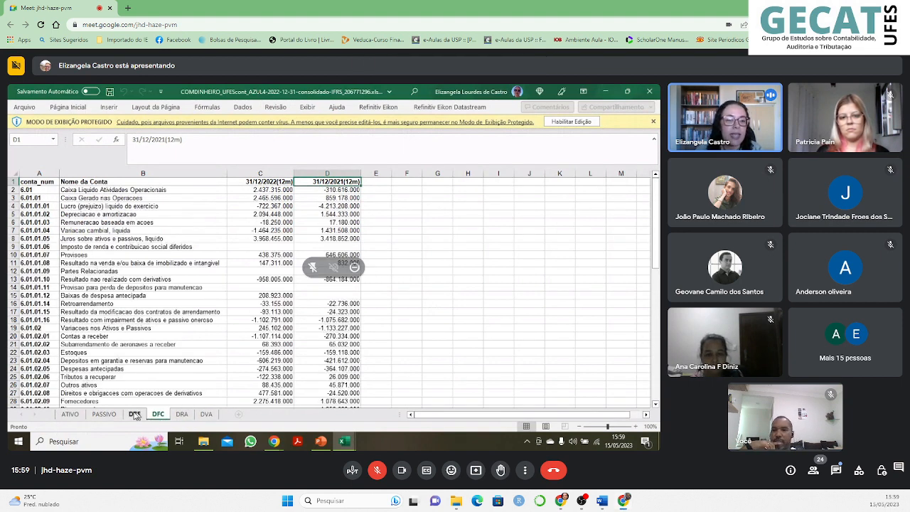
click(105, 415)
click(70, 415)
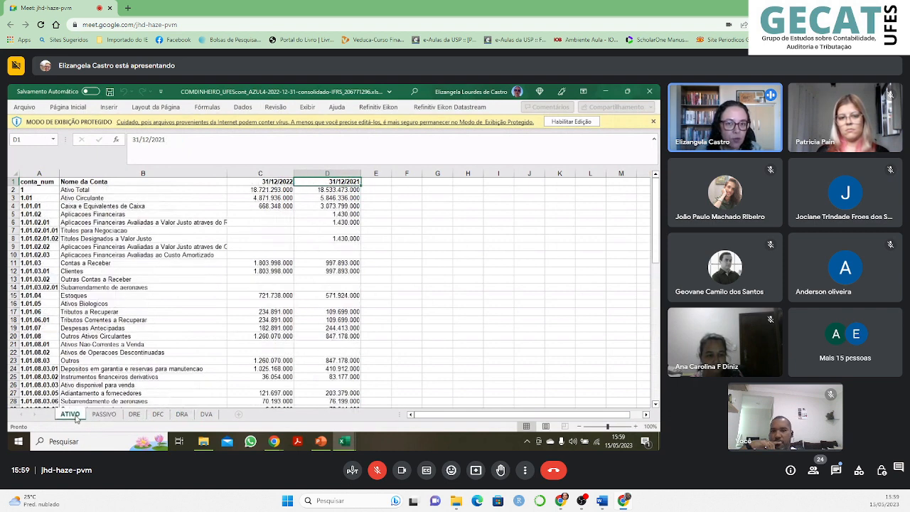
click(605, 92)
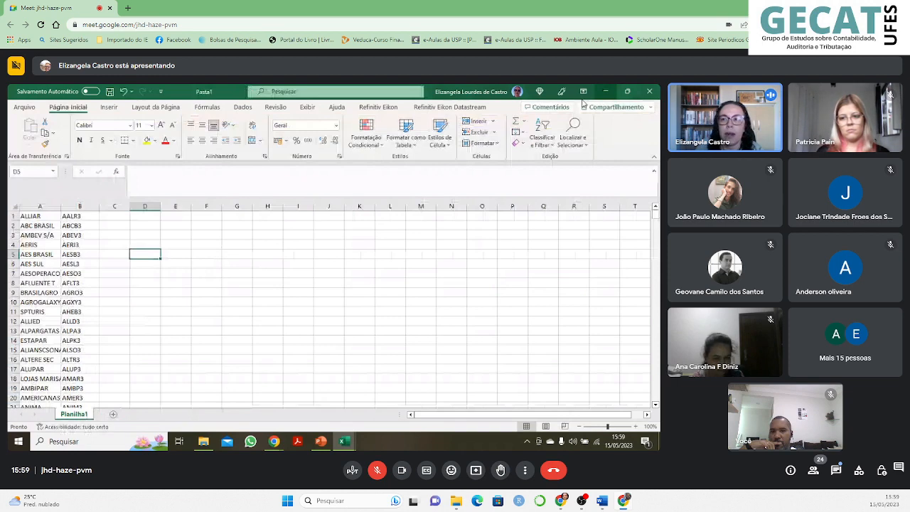
click(605, 92)
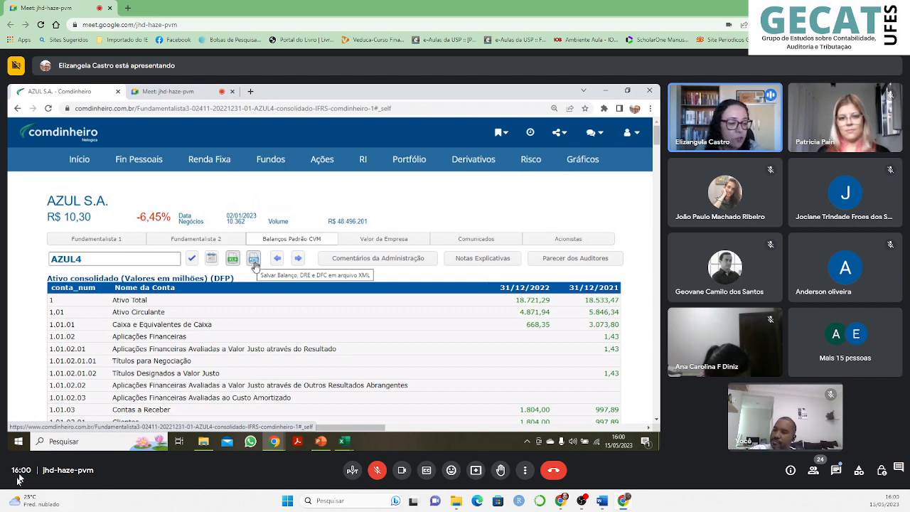
Unmute the microphone in the Meet call
click(377, 472)
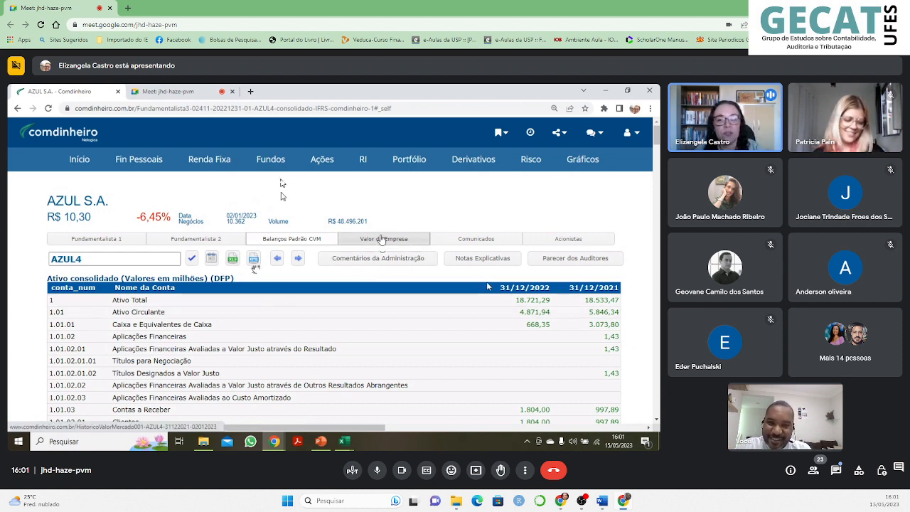
Open AZUL4's Comunicados and look through the list of Fato Relevante documents
click(468, 243)
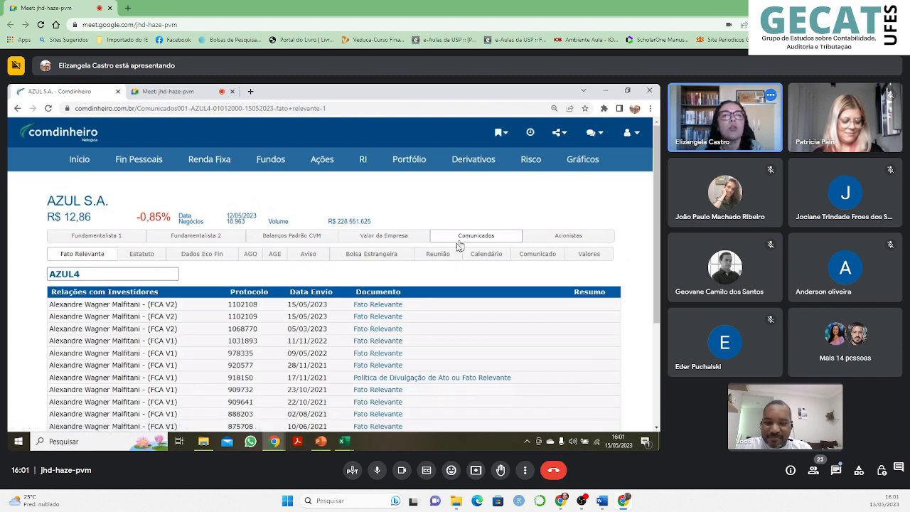
scroll(460, 246, down, 2)
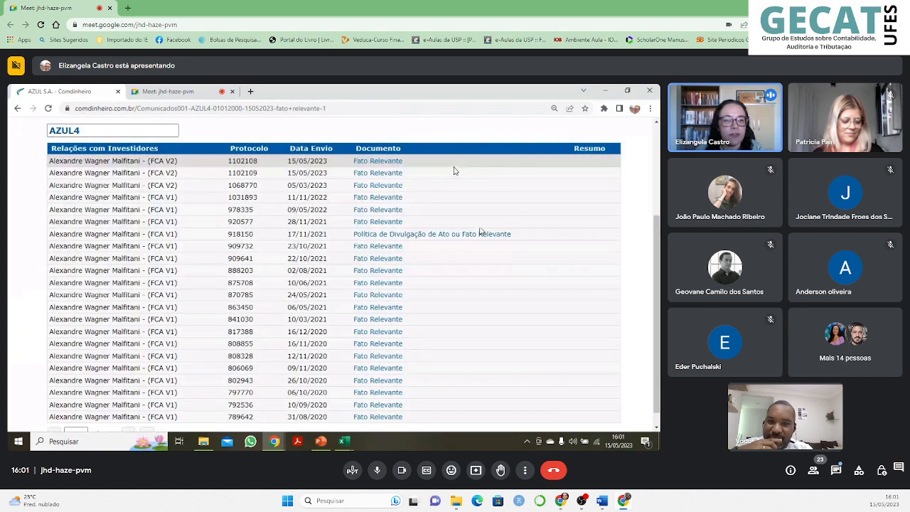
scroll(382, 354, down, 1)
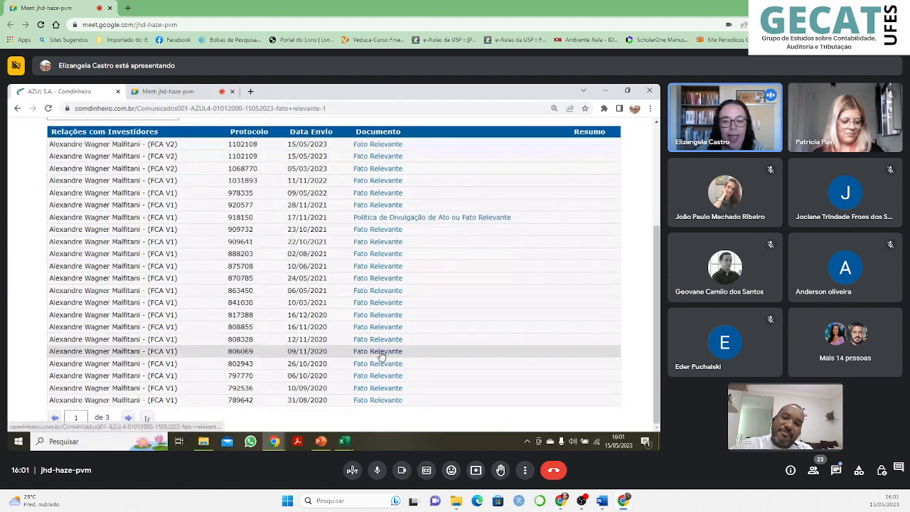
scroll(390, 370, up, 3)
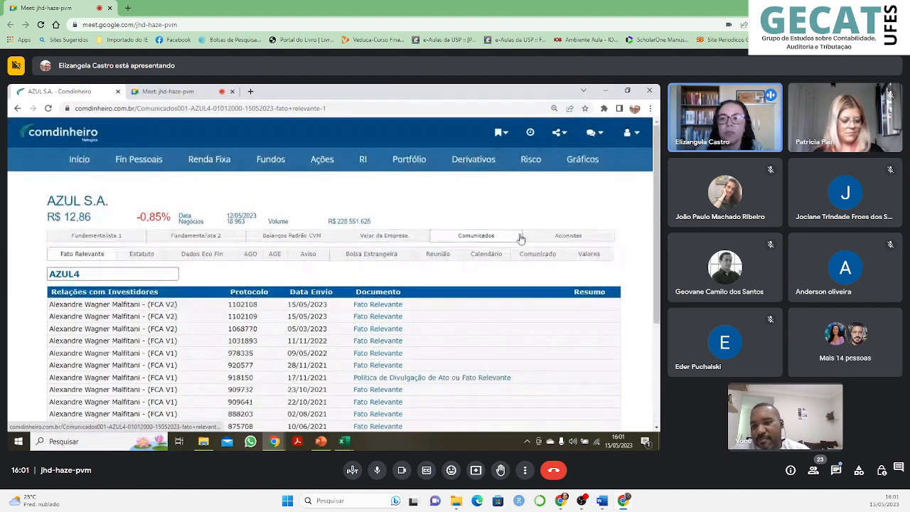
Open AZUL4's Acionistas view and examine the main shareholders table and the shareholding position dates below it
click(569, 237)
scroll(577, 249, down, 1)
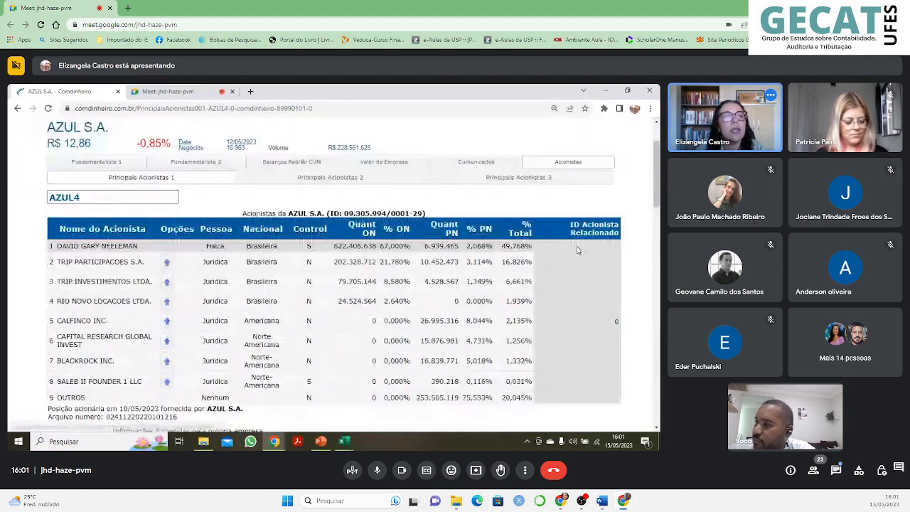
scroll(578, 250, down, 1)
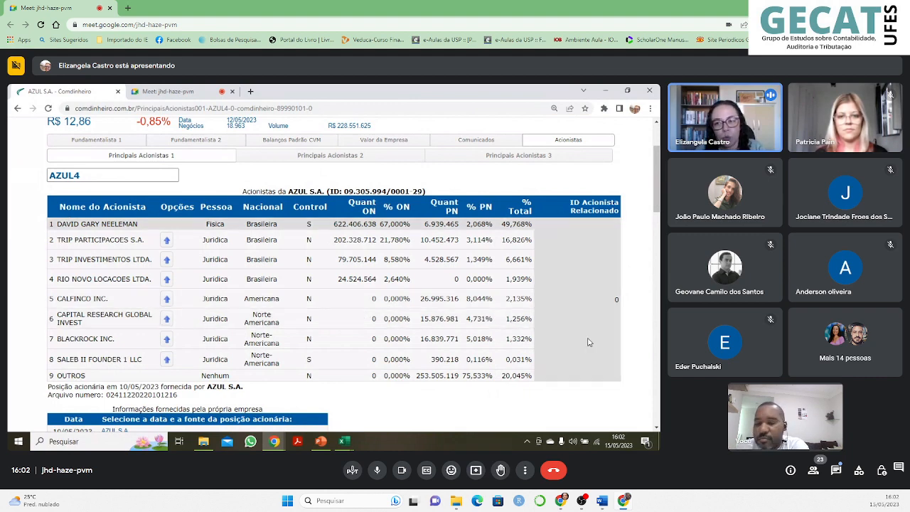
scroll(588, 342, down, 2)
scroll(601, 334, down, 4)
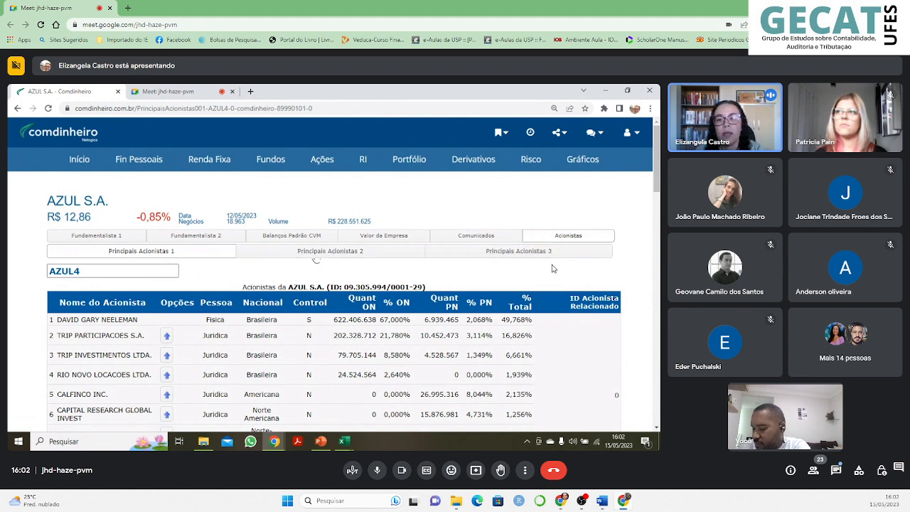
Read the latest chat messages in the Meet call and close the chat
click(836, 473)
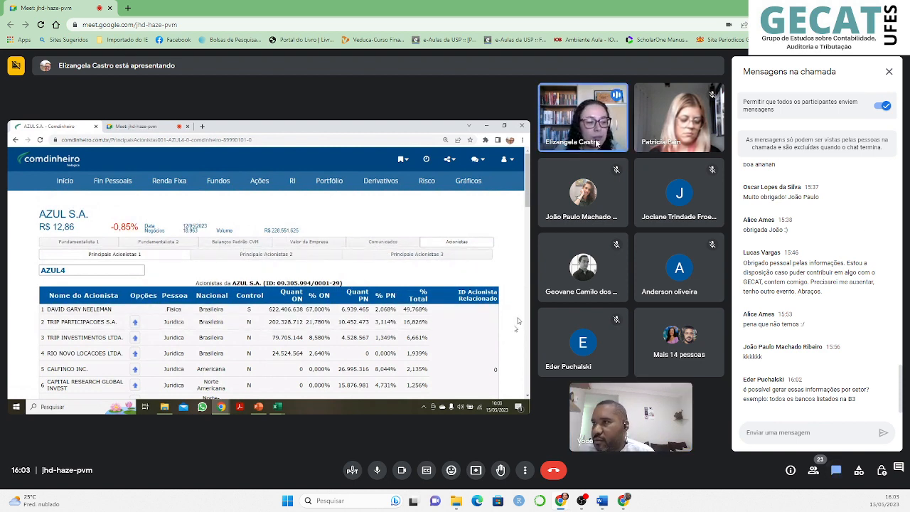
click(889, 73)
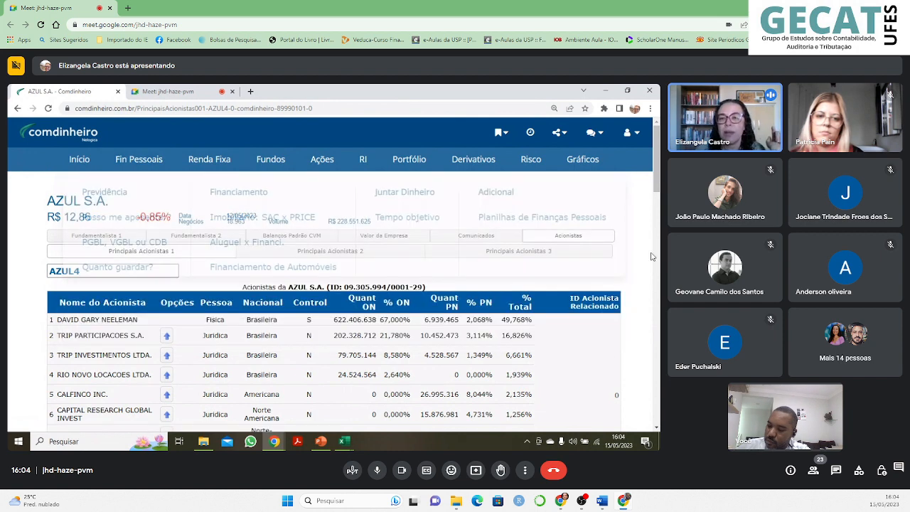
Open the Planilhas de Finanças Pessoais page and mute the microphone in the Meet call
mouse_move(142, 163)
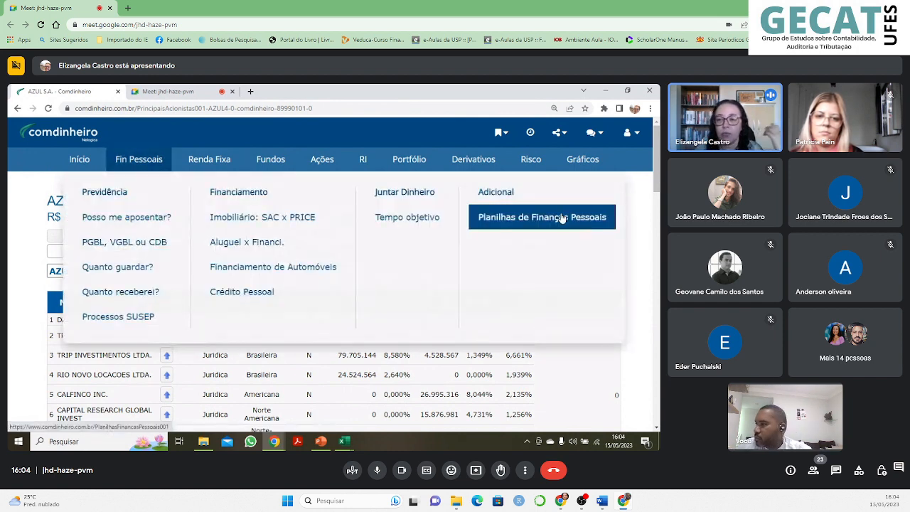
click(377, 472)
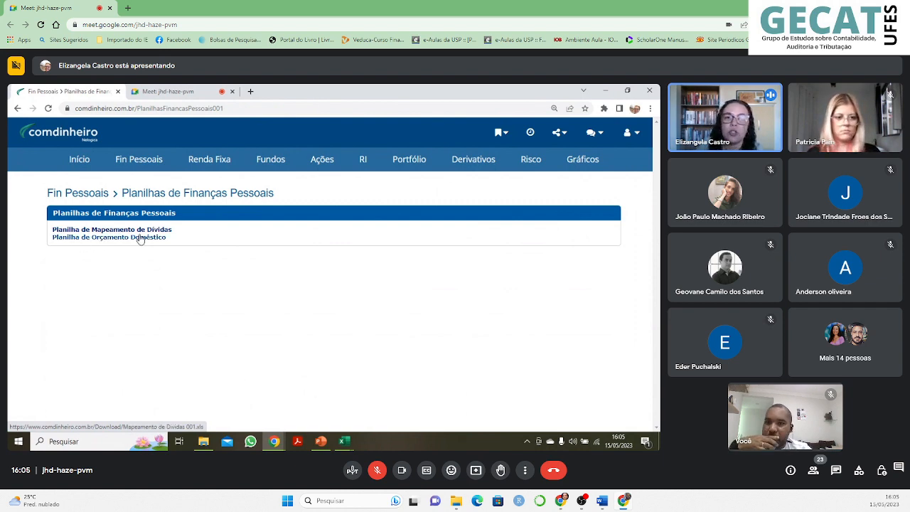
Examine the reports offered under Renda Fixa, Fundos, Portfólio, Derivativos, Risco and Ações
mouse_move(217, 159)
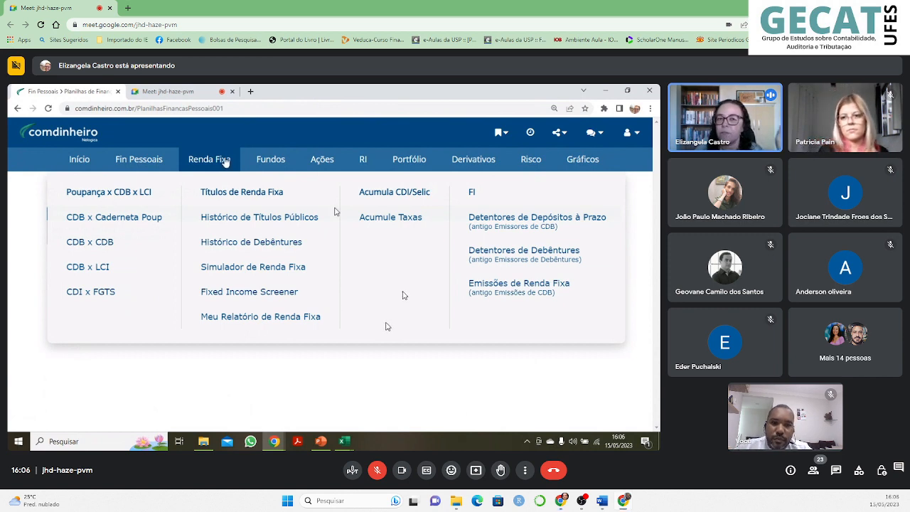
mouse_move(268, 161)
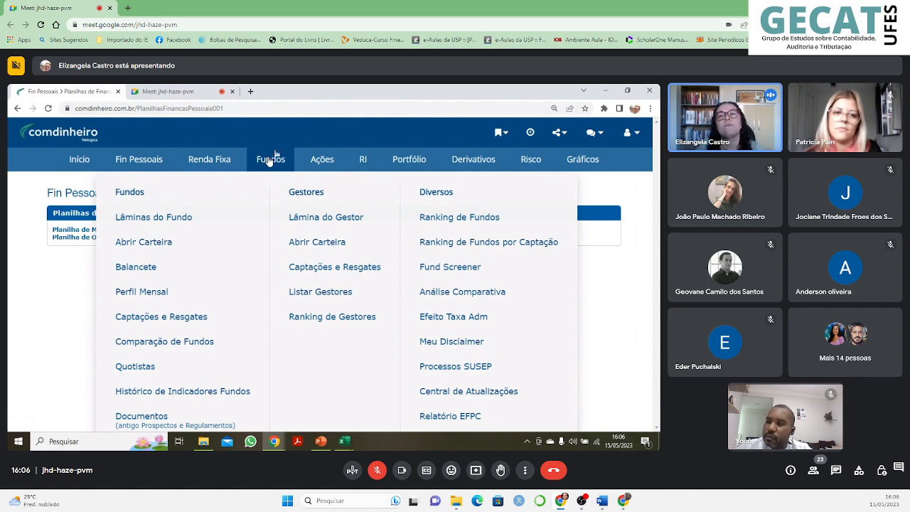
mouse_move(418, 162)
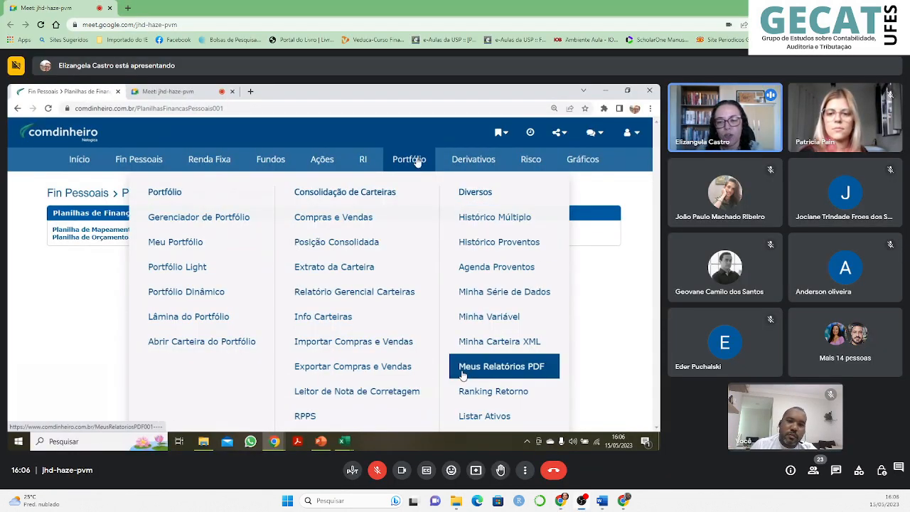
mouse_move(476, 168)
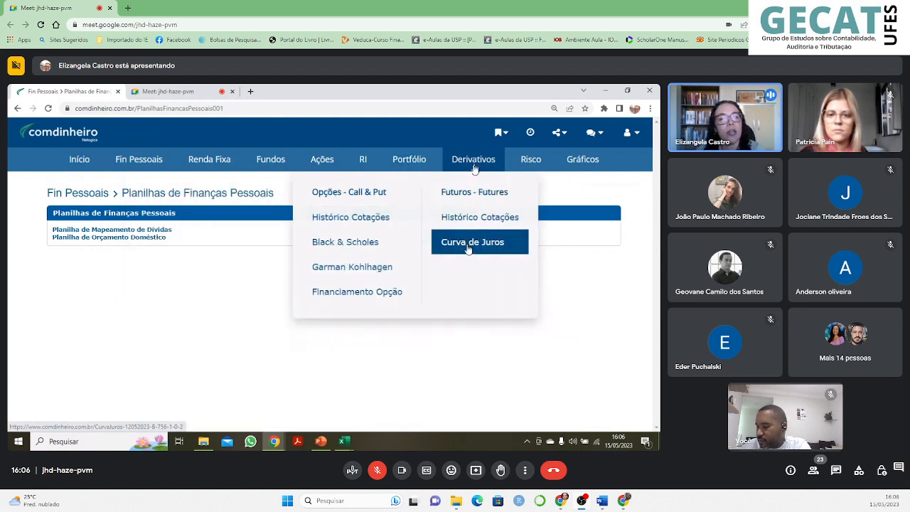
mouse_move(532, 161)
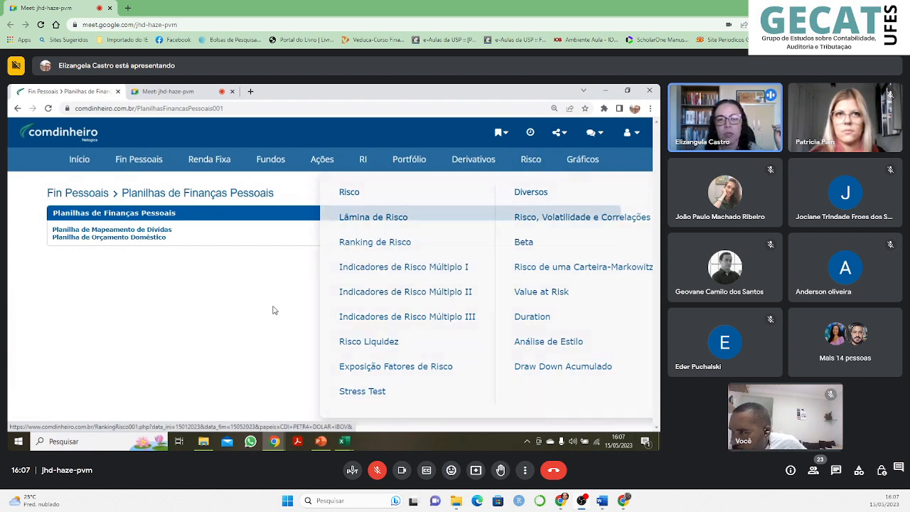
mouse_move(322, 162)
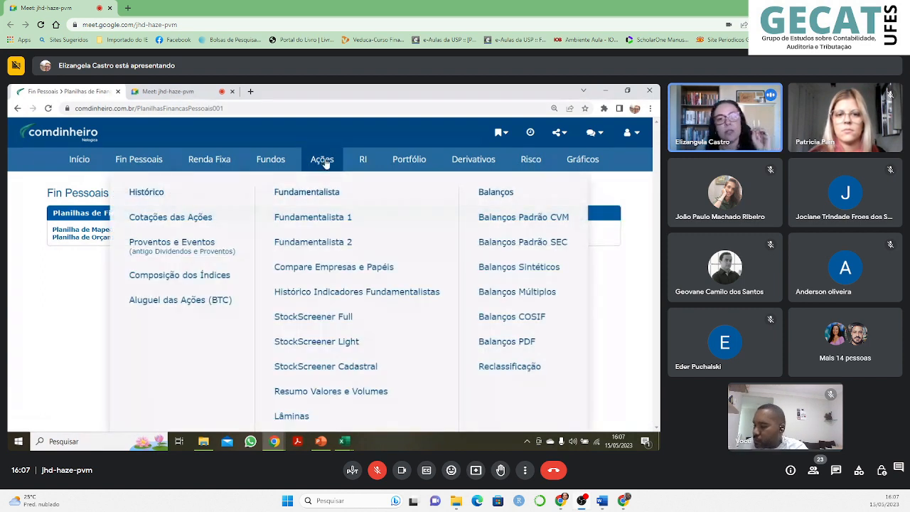
Open the RI report Transações com Partes Relacionadas and examine WEG S.A.'s related-party tables
mouse_move(354, 165)
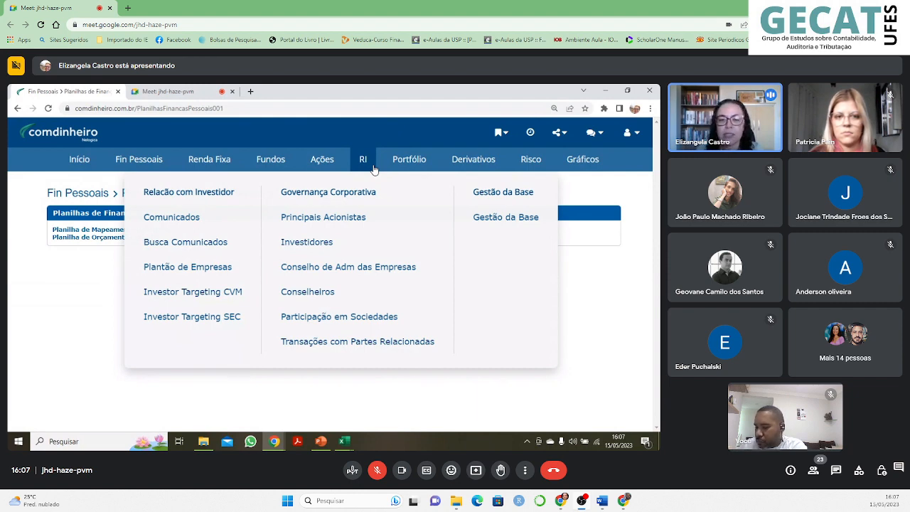
click(307, 343)
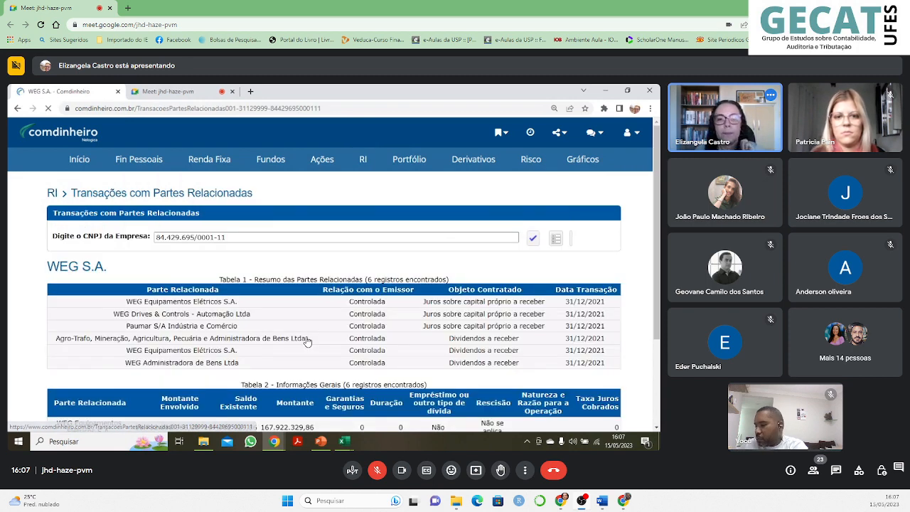
scroll(307, 342, down, 1)
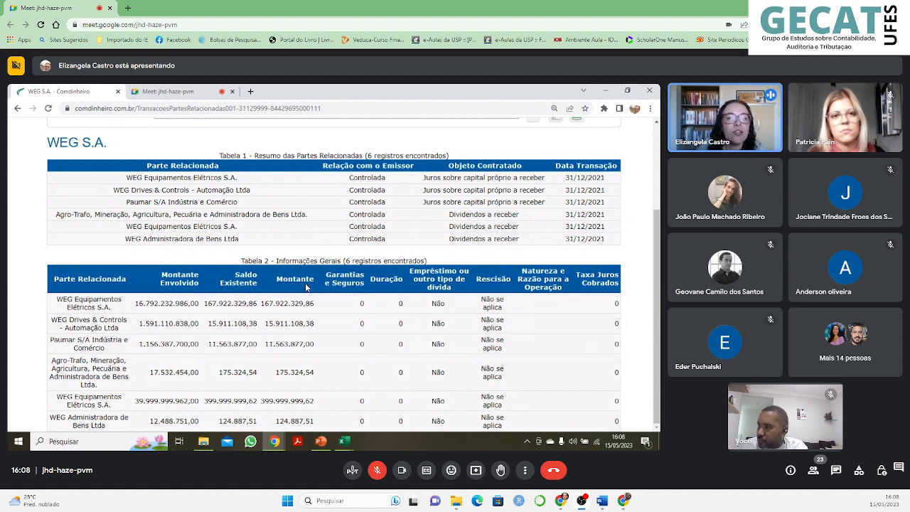
scroll(390, 318, up, 3)
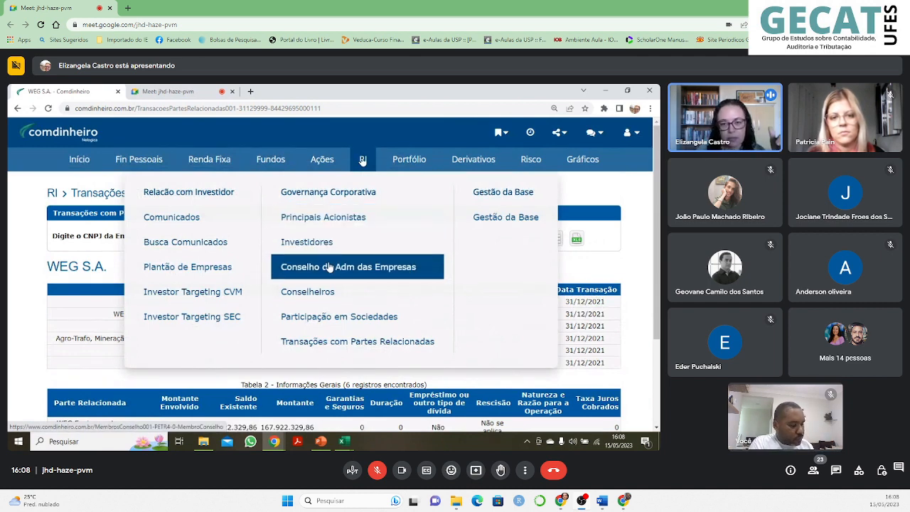
Open the RI report Participação em Sociedades, examine WEG S.A.'s tables, and review Companhia Brasileira de Distribuição's dated shareholder position lists
click(321, 318)
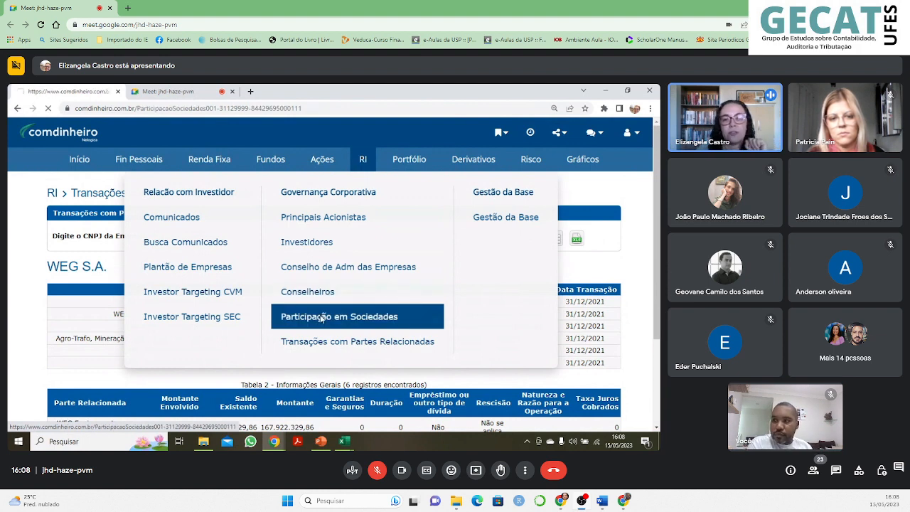
scroll(532, 313, down, 1)
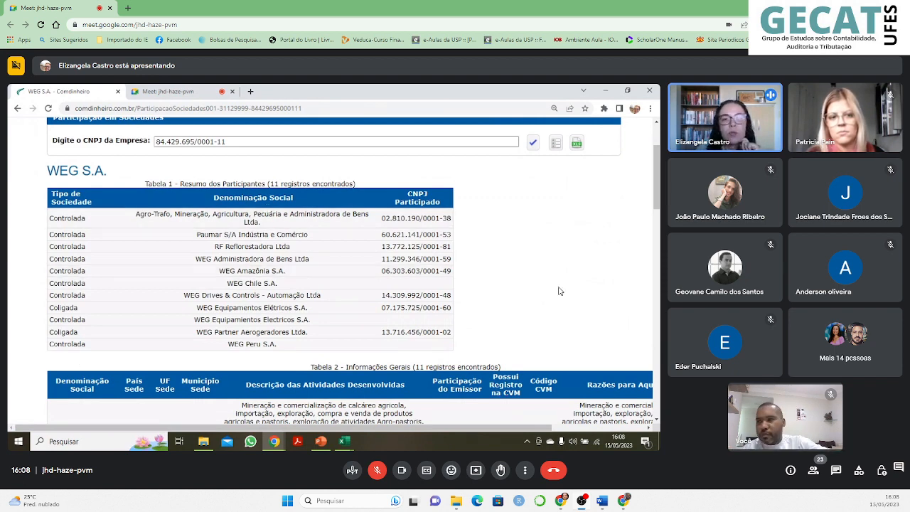
scroll(252, 222, down, 3)
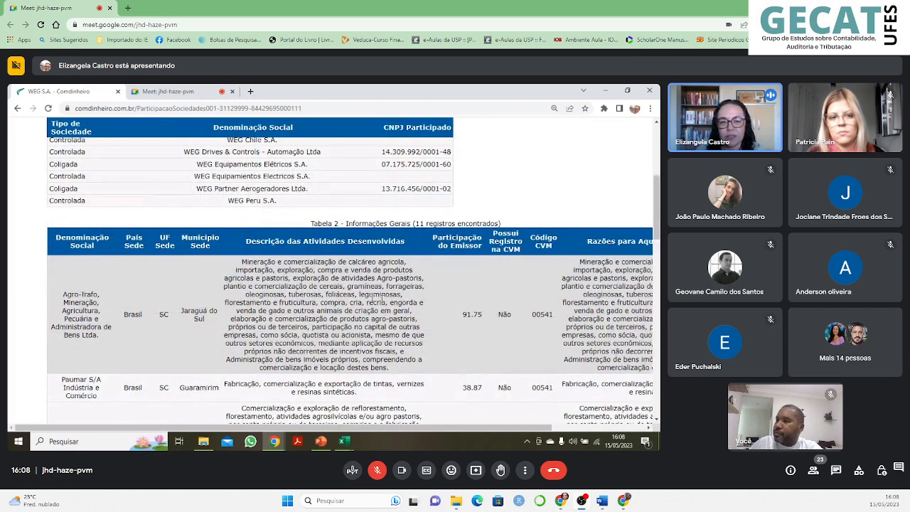
scroll(376, 297, down, 1)
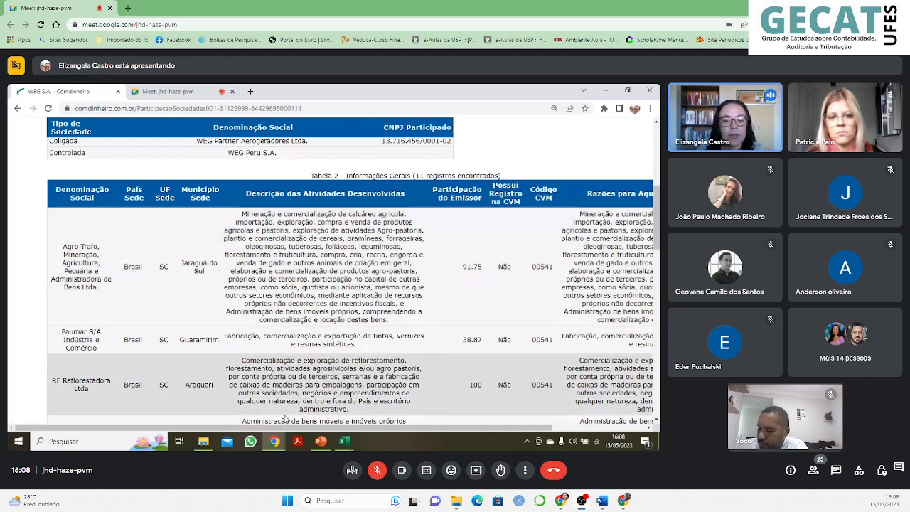
scroll(278, 430, right, 1)
drag(279, 430, 368, 431)
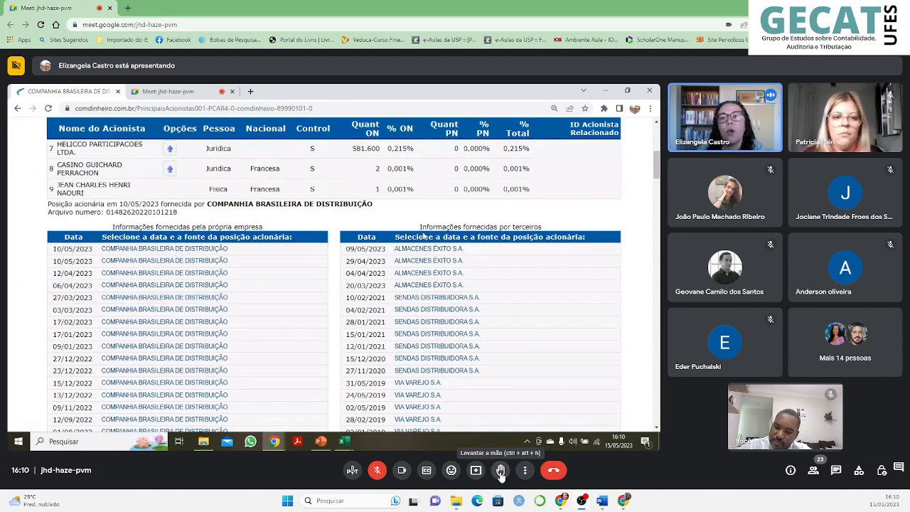
scroll(537, 286, down, 5)
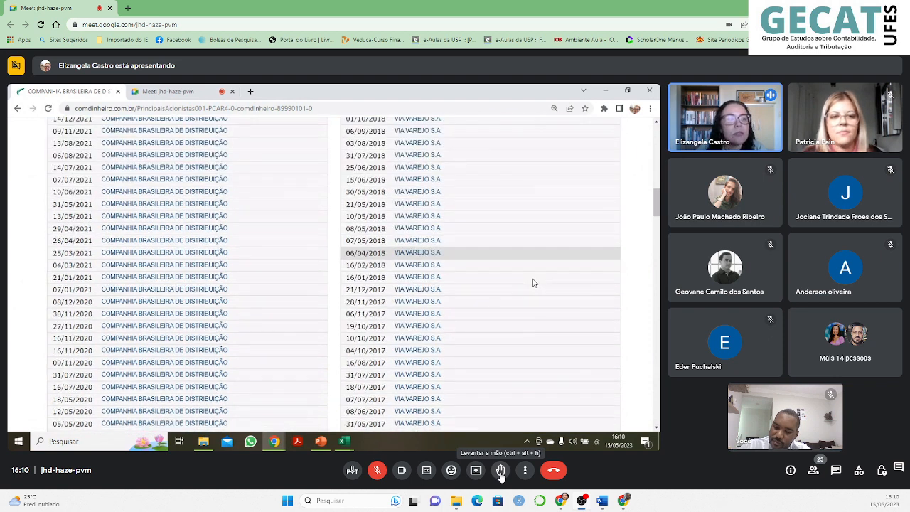
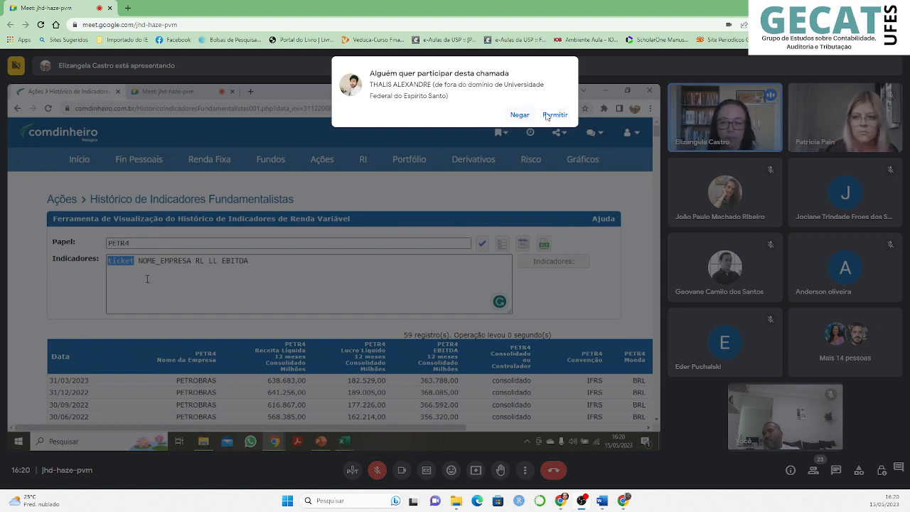
Admit the waiting participant to the Meet call and unmute the microphone
click(549, 116)
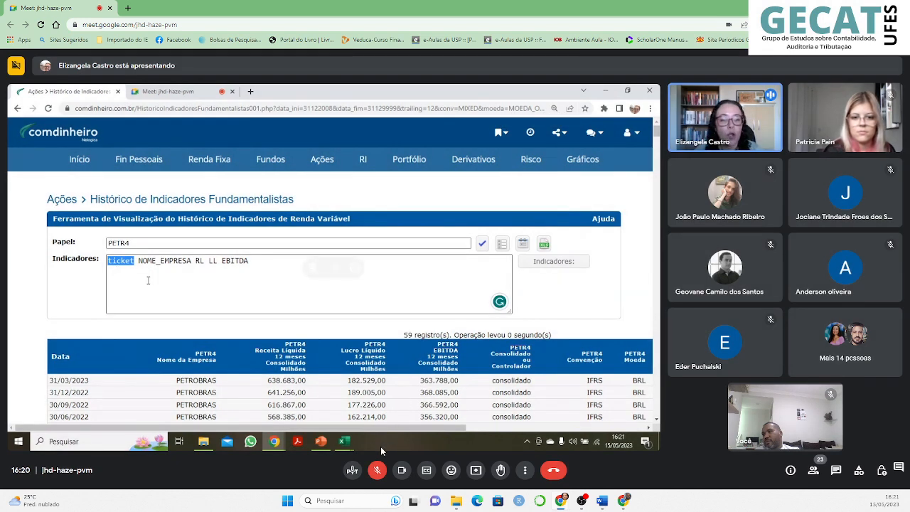
click(378, 470)
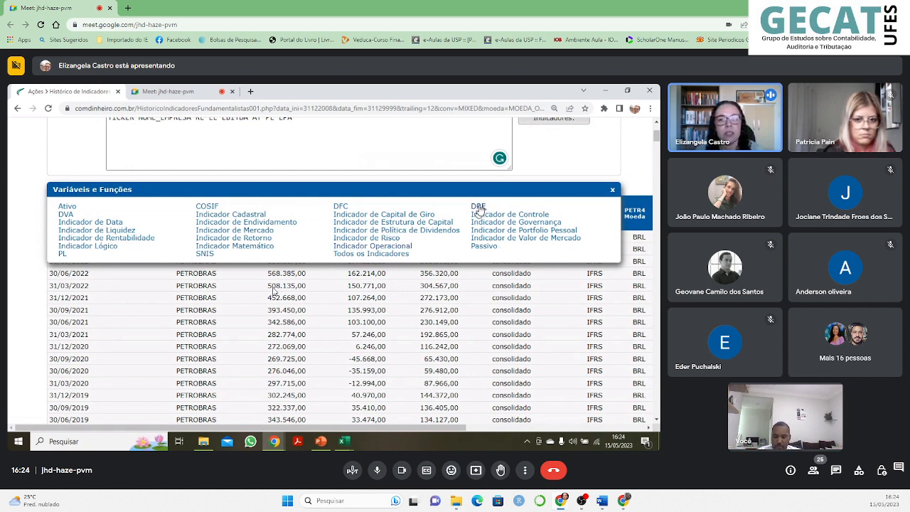
Examine the Ativo indicators and their meanings in Variáveis e Funções
click(69, 207)
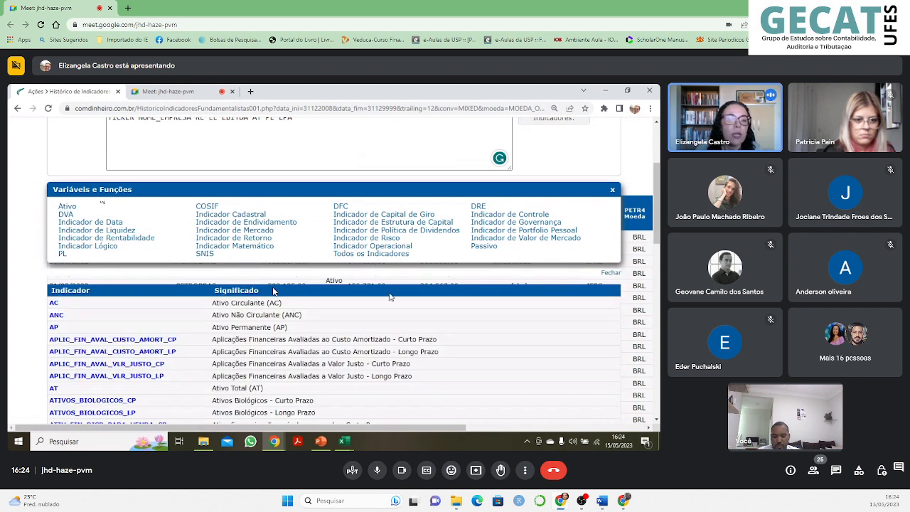
scroll(273, 292, down, 2)
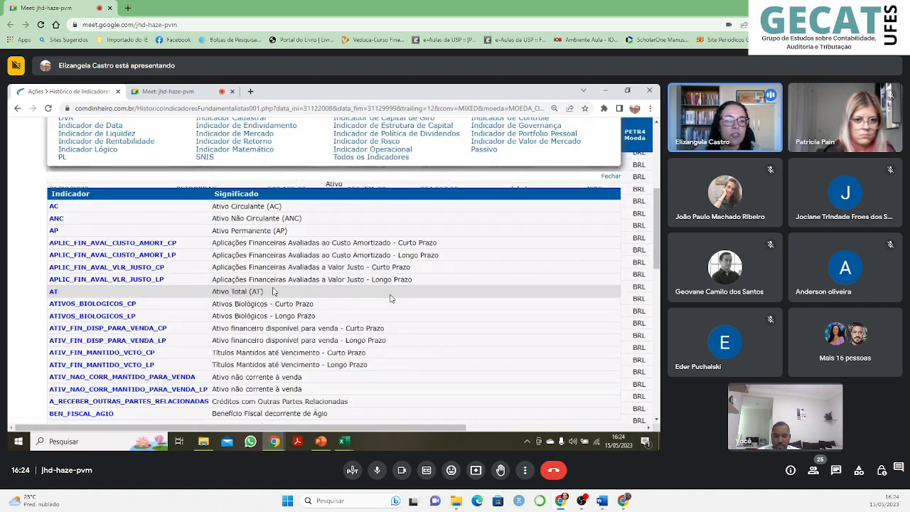
scroll(273, 292, down, 1)
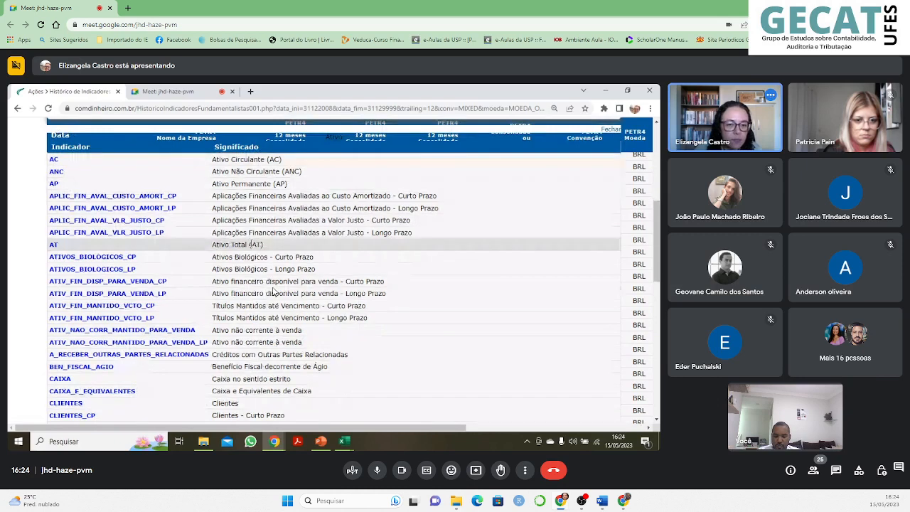
scroll(273, 291, down, 4)
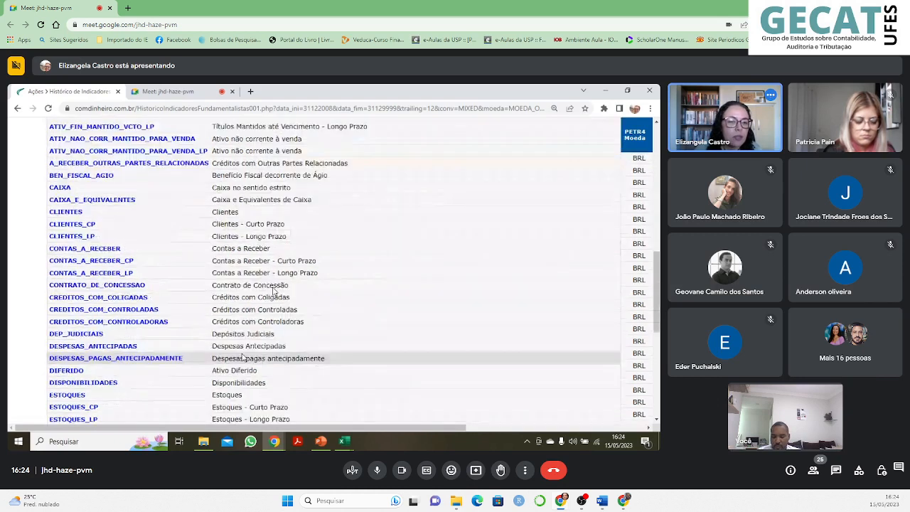
scroll(273, 291, down, 3)
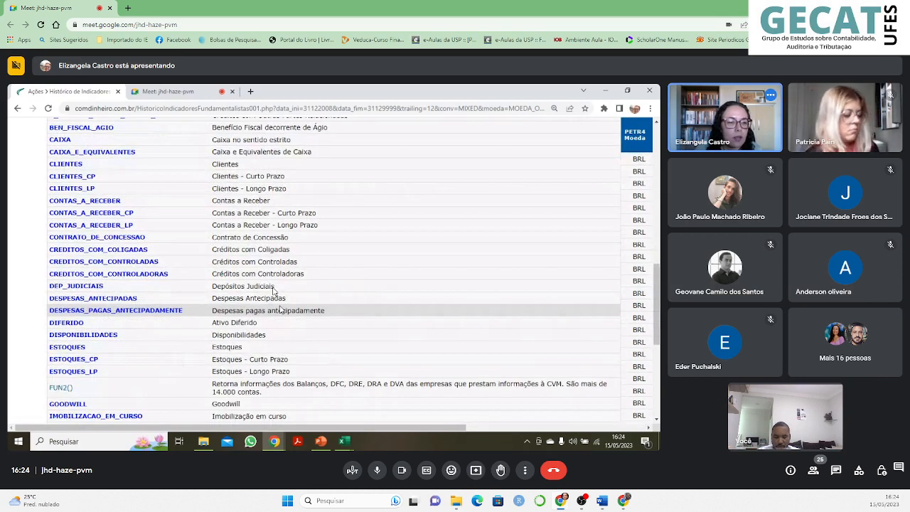
scroll(280, 307, down, 3)
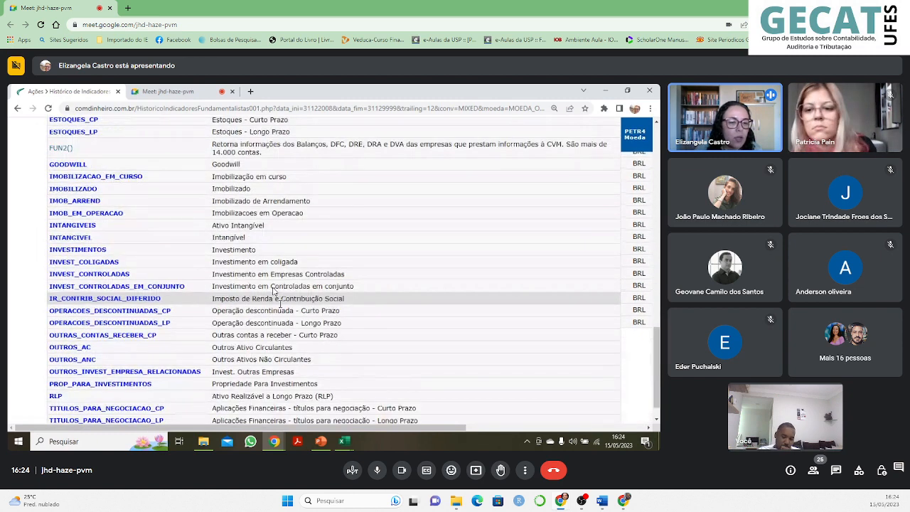
scroll(274, 292, down, 1)
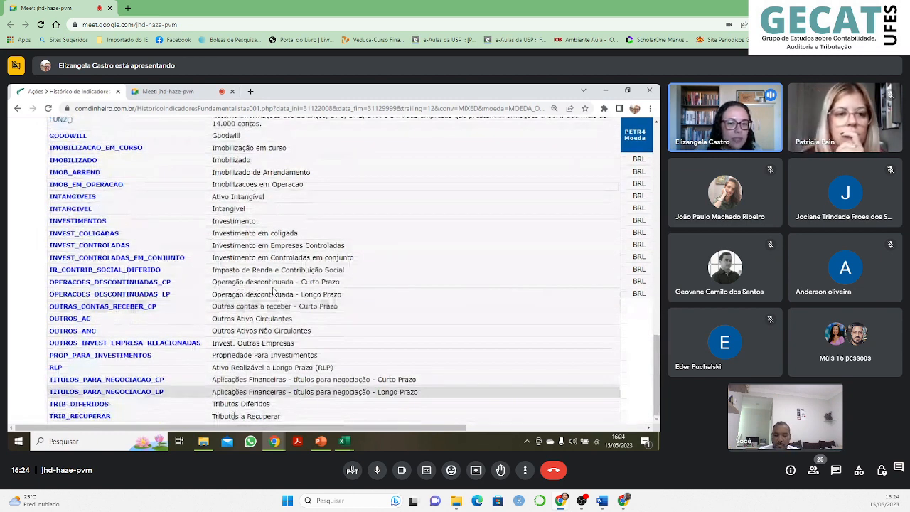
scroll(274, 292, up, 6)
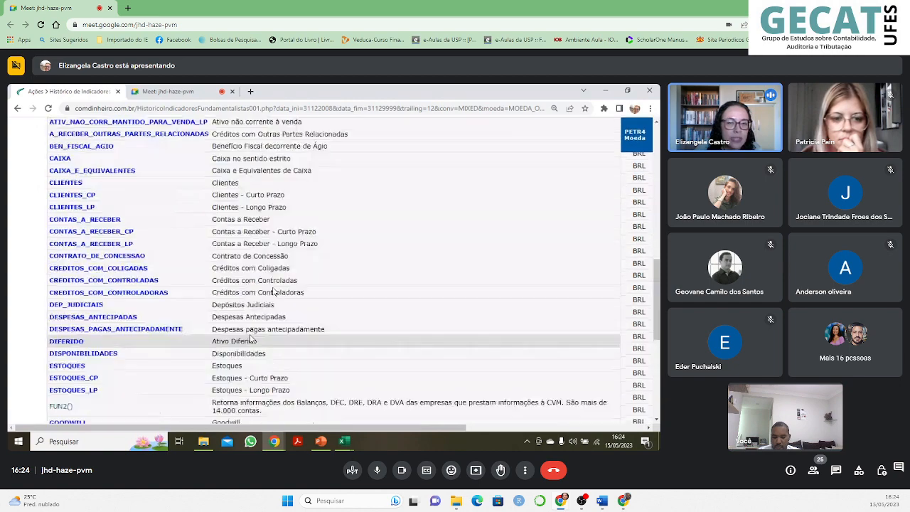
scroll(274, 292, up, 4)
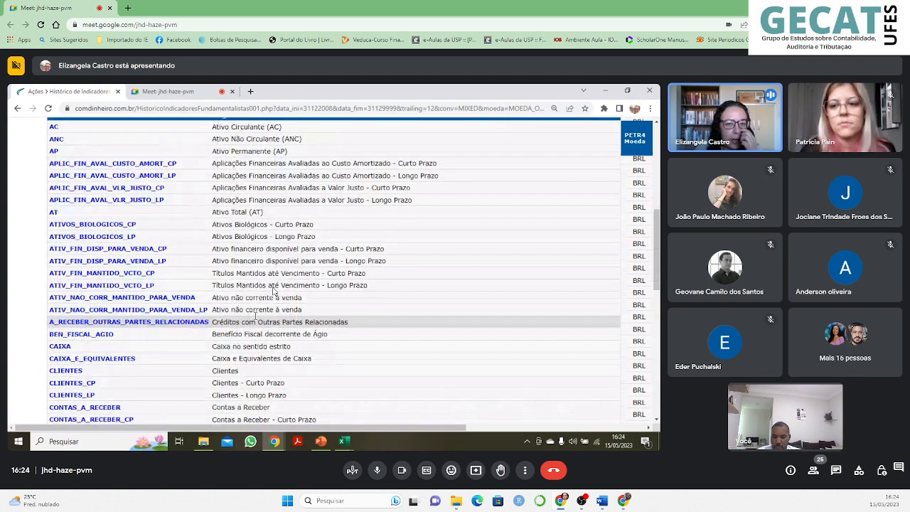
scroll(274, 292, up, 1)
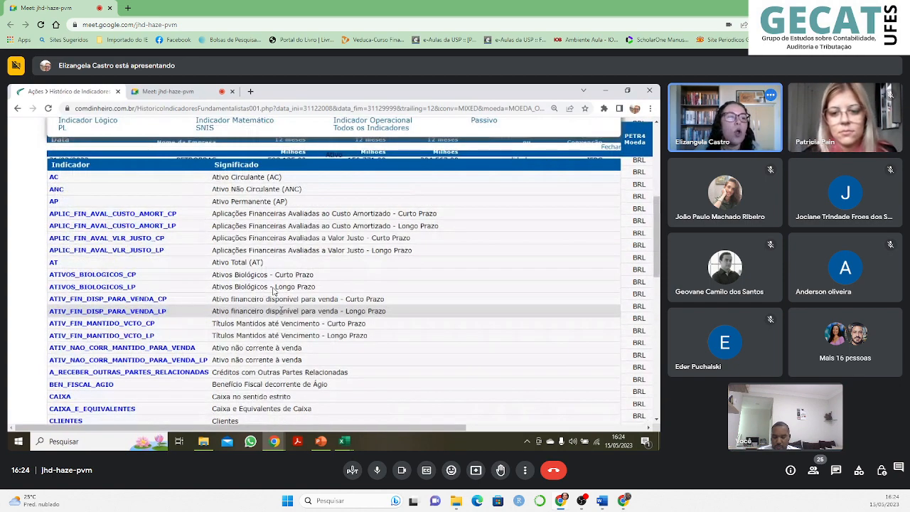
scroll(274, 292, up, 2)
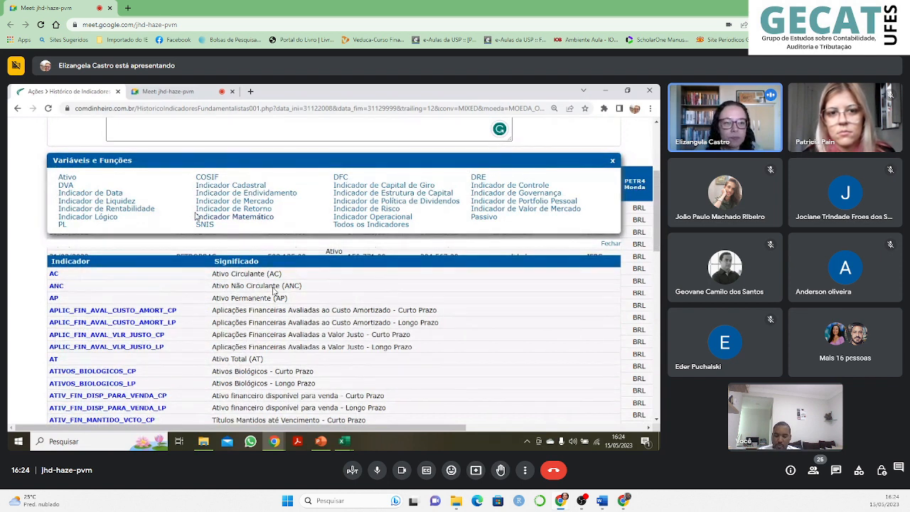
Examine the DVA indicators and reopen the list of available indicators for the PETR4 query
click(65, 186)
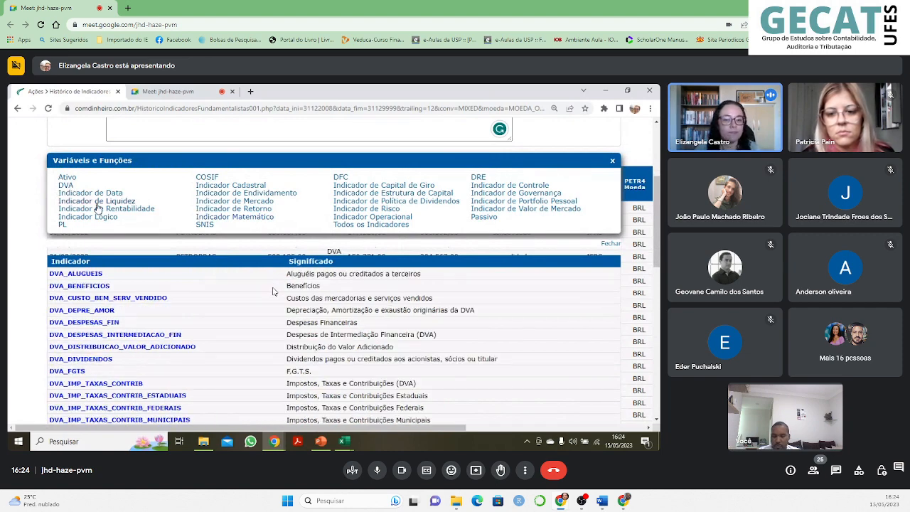
scroll(272, 291, down, 4)
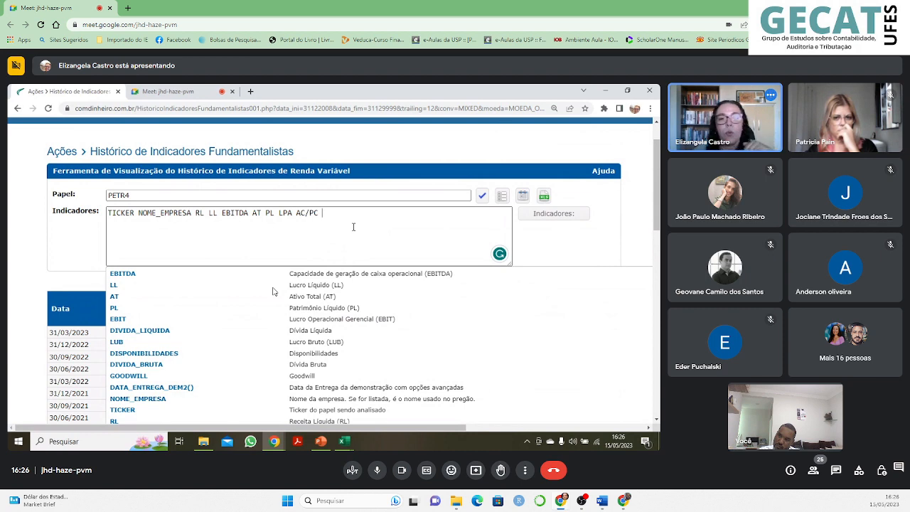
click(553, 215)
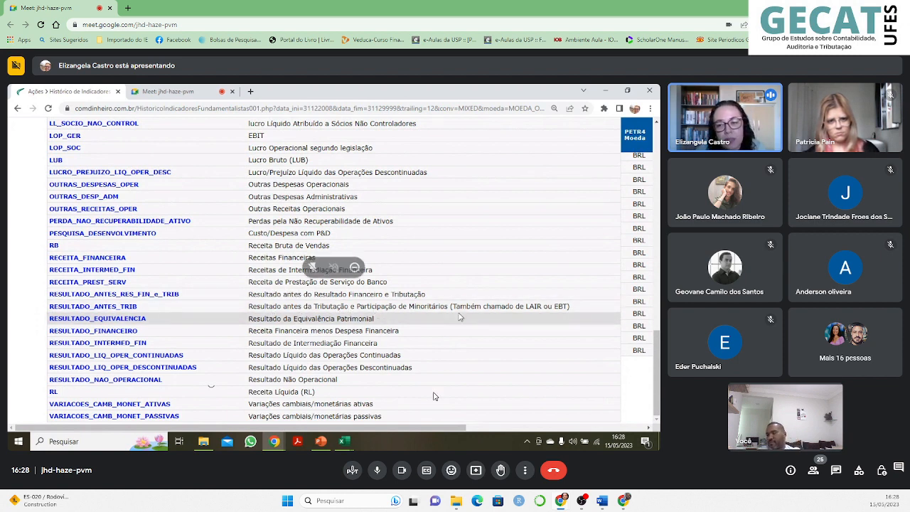
Mute the Meet microphone, switching it on only to speak and leaving it muted
click(379, 472)
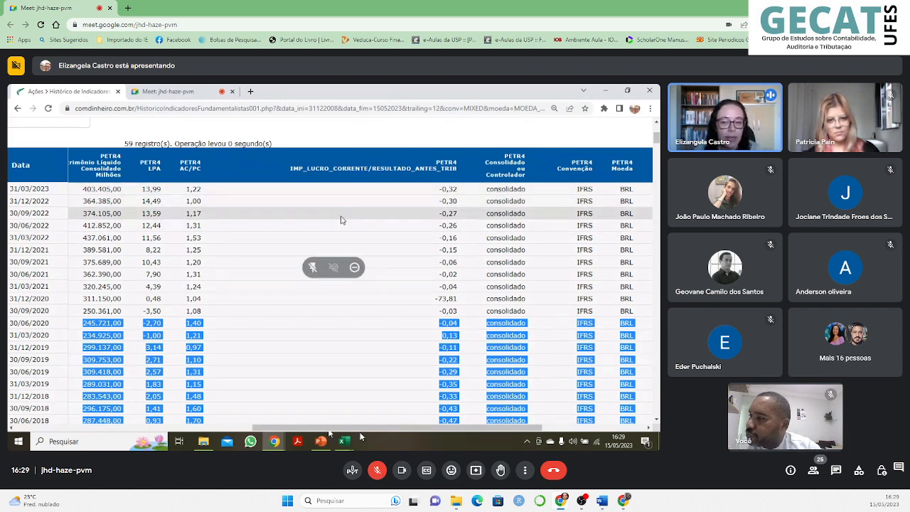
click(377, 470)
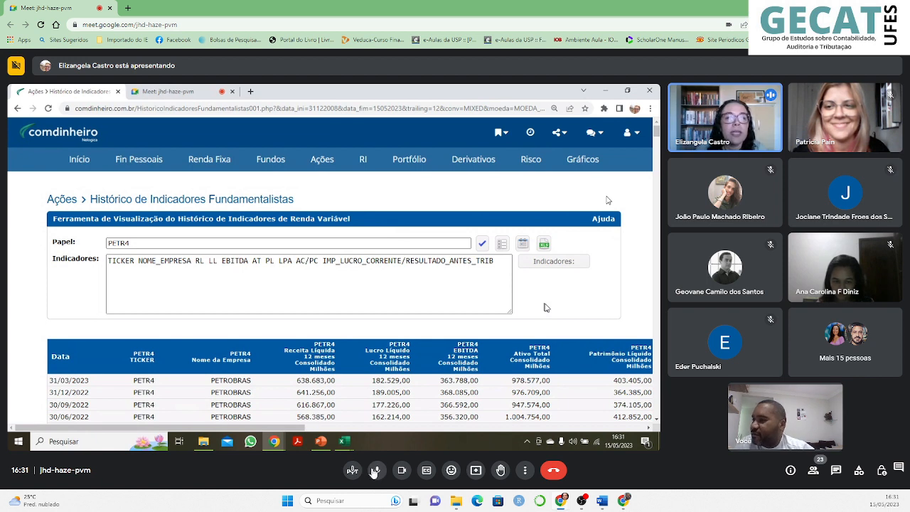
click(377, 471)
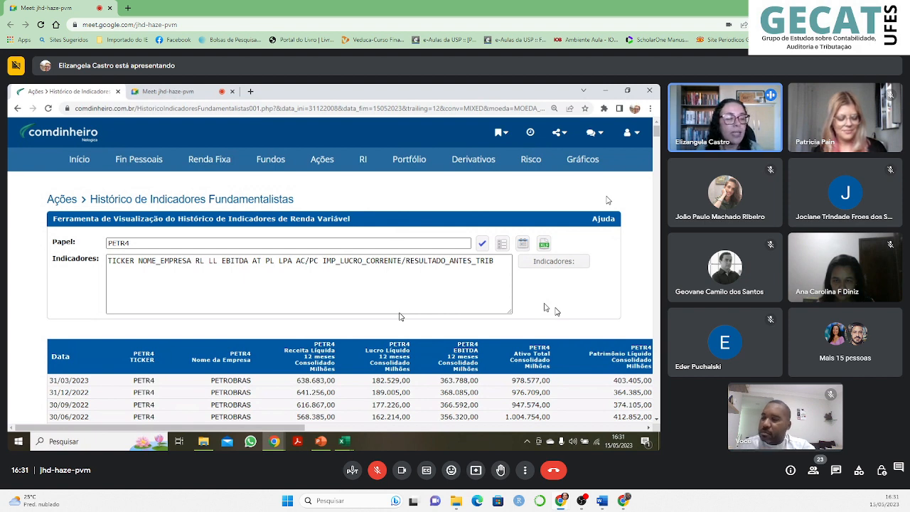
click(377, 471)
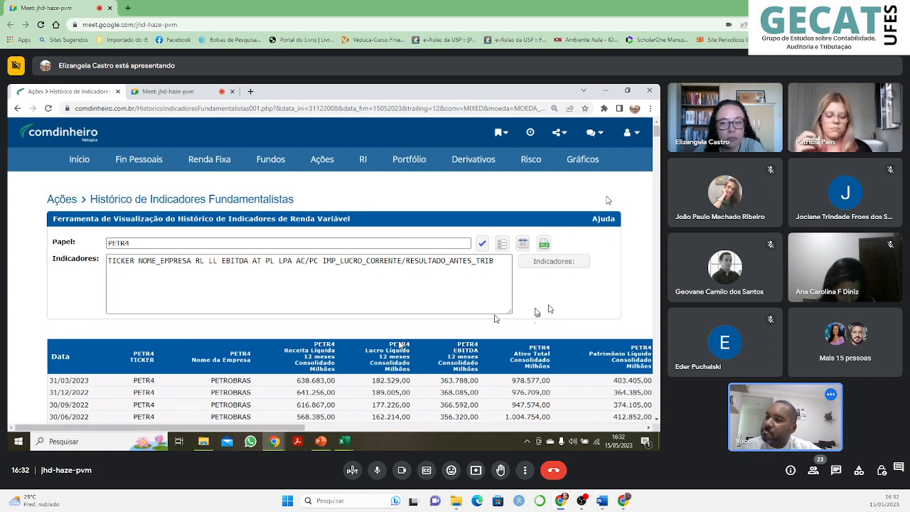
click(377, 472)
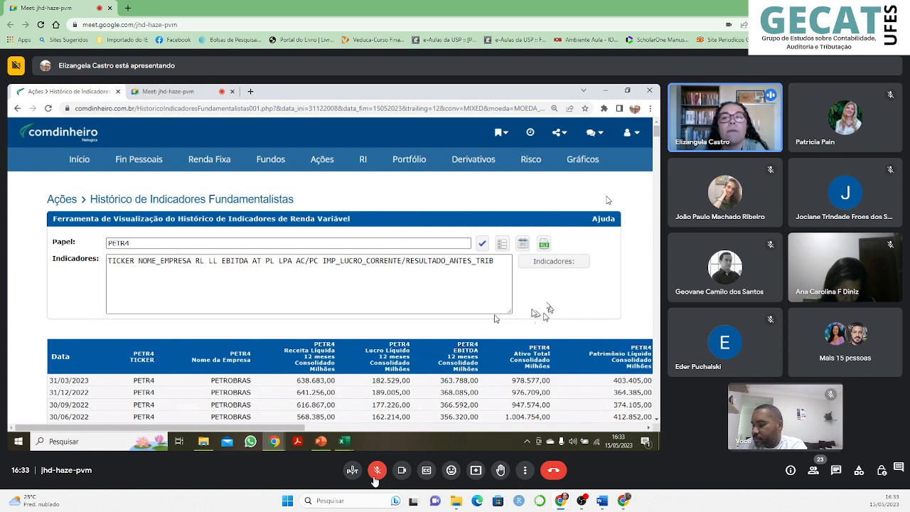
drag(220, 431, 253, 428)
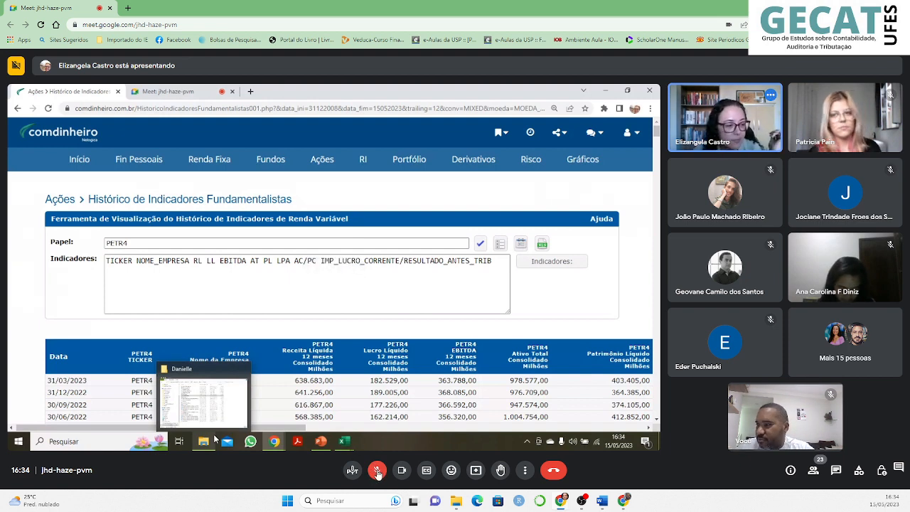
click(376, 472)
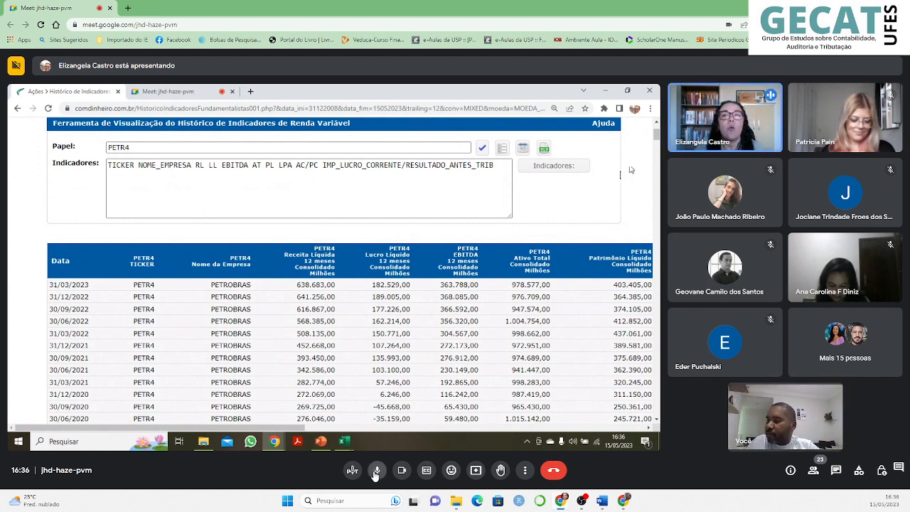
click(376, 471)
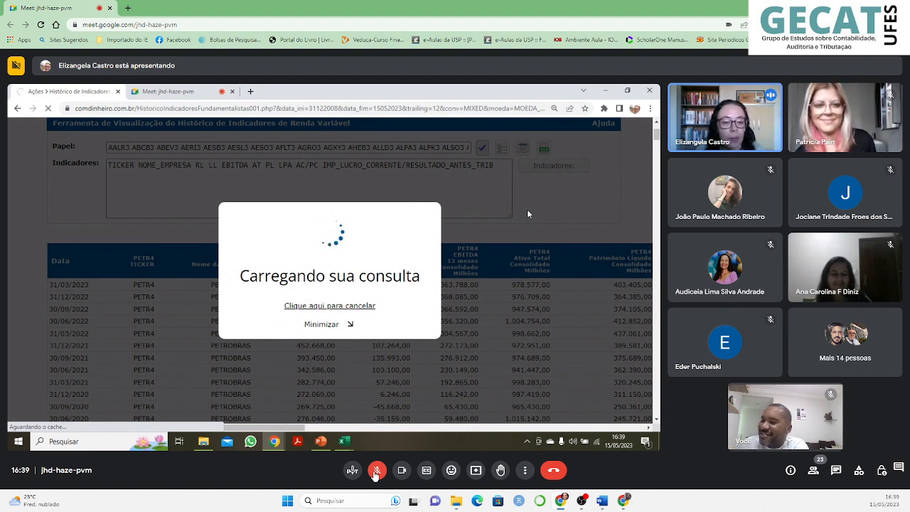
click(376, 471)
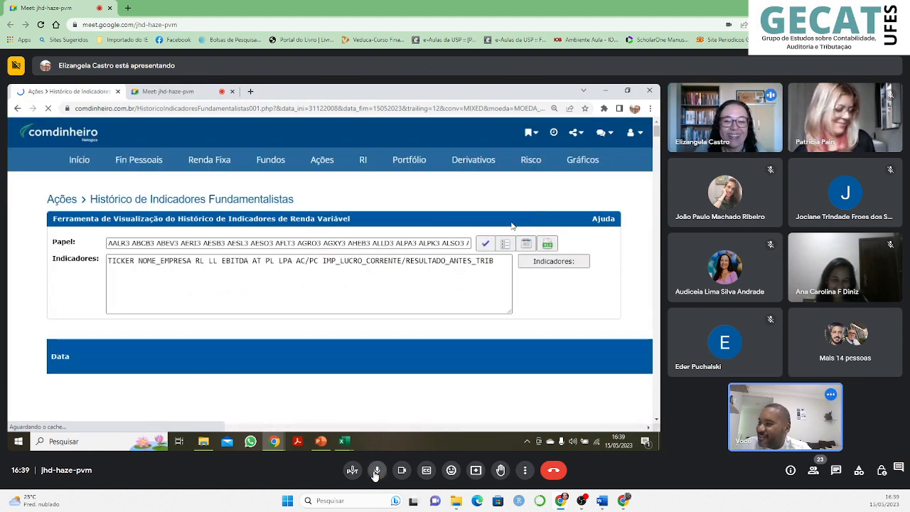
click(376, 472)
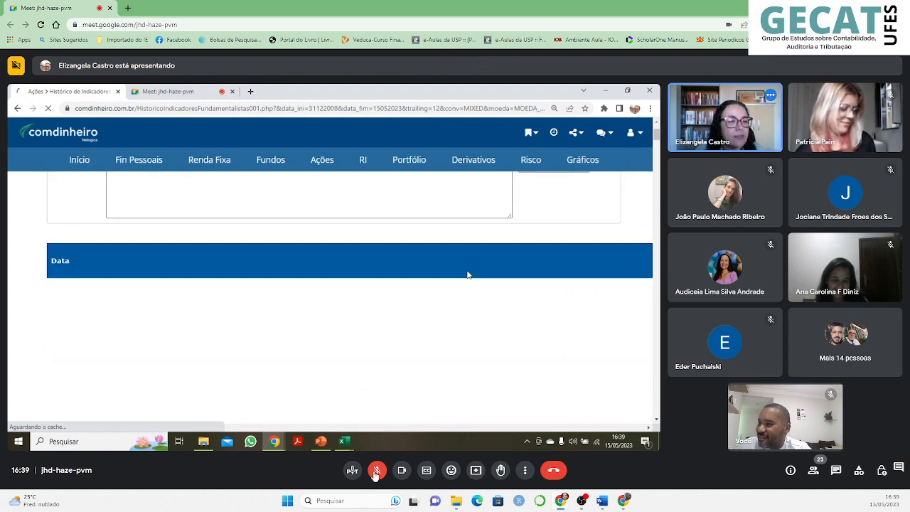
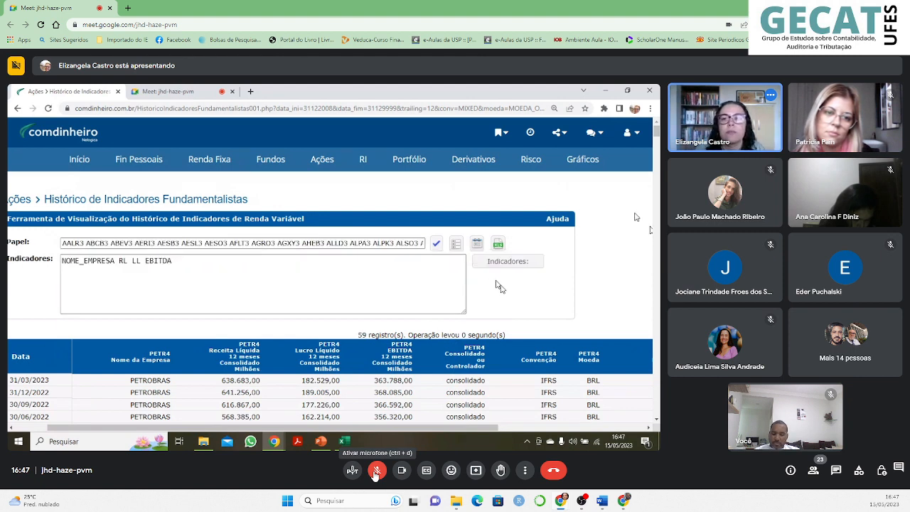
Set the query's Saída de Dados option to "Tabela (Diferentes empresas uma abaixo da outra)" and open the Demonstração choices
click(456, 244)
scroll(410, 193, down, 3)
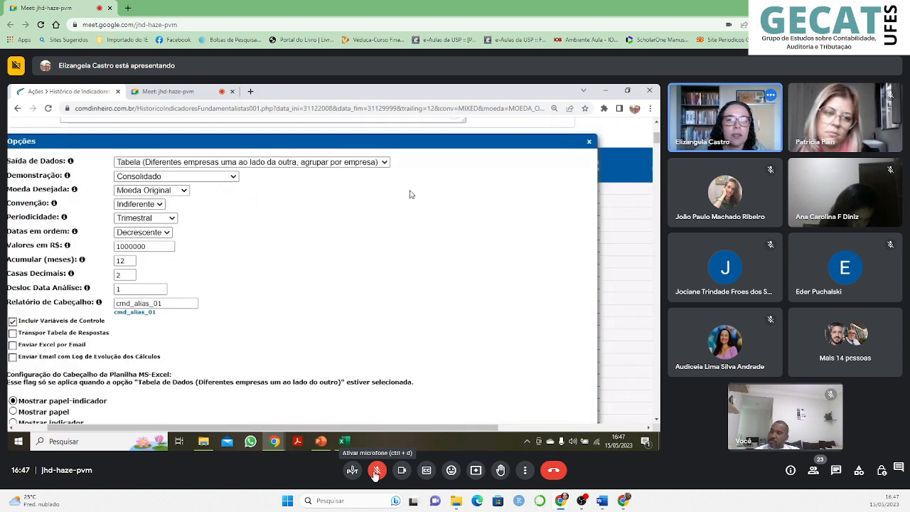
click(285, 162)
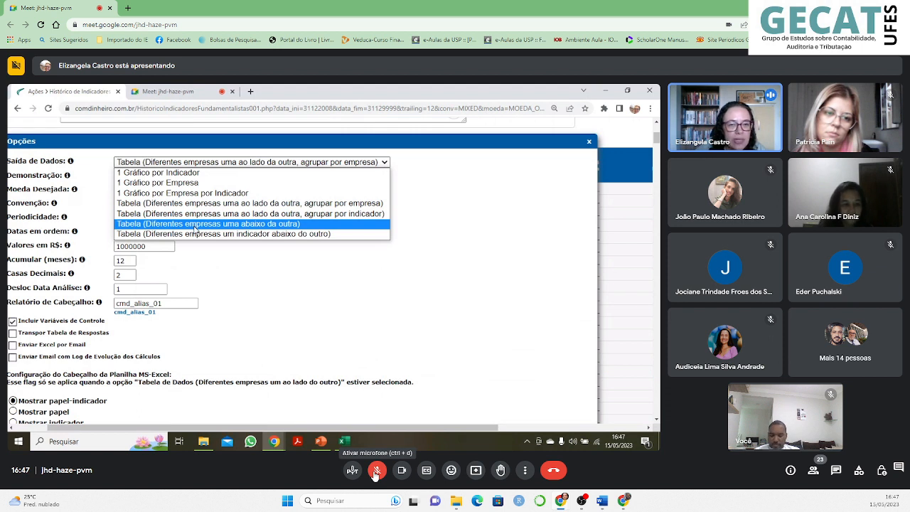
click(255, 224)
click(234, 176)
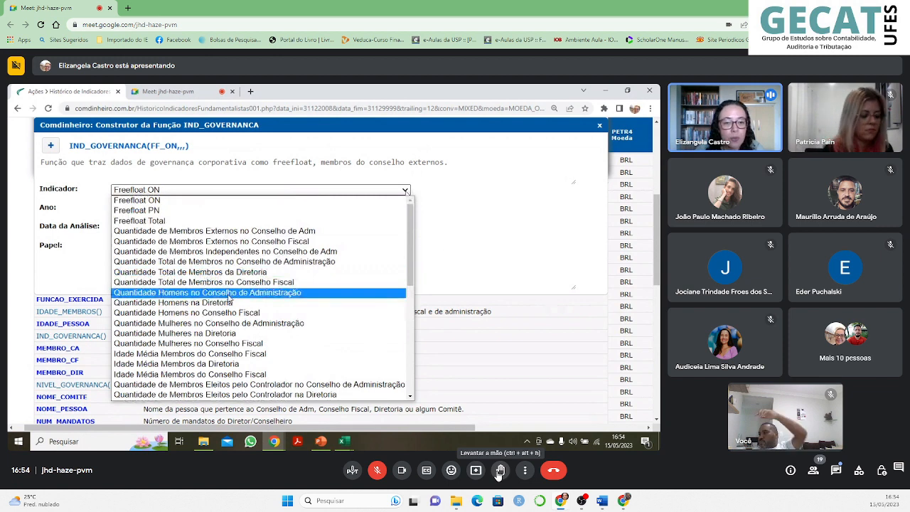
Unmute the Meet microphone to speak and mute it again
click(377, 470)
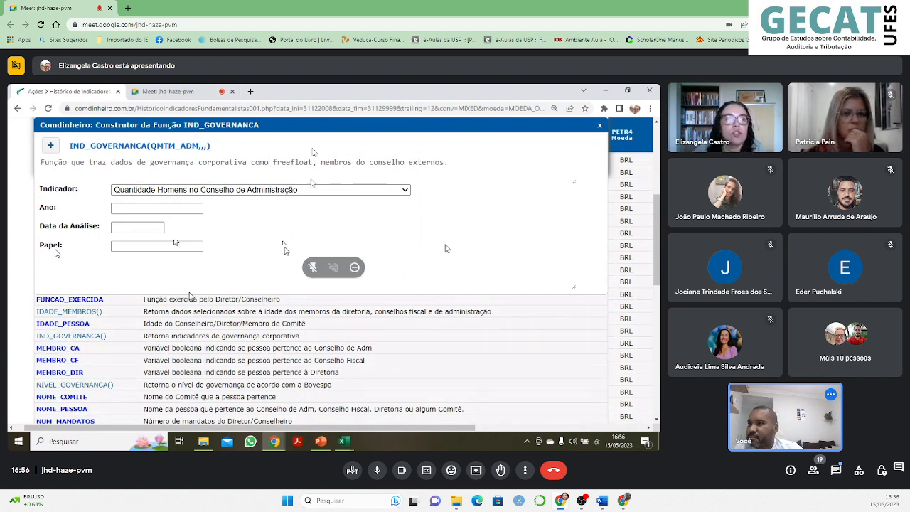
click(379, 472)
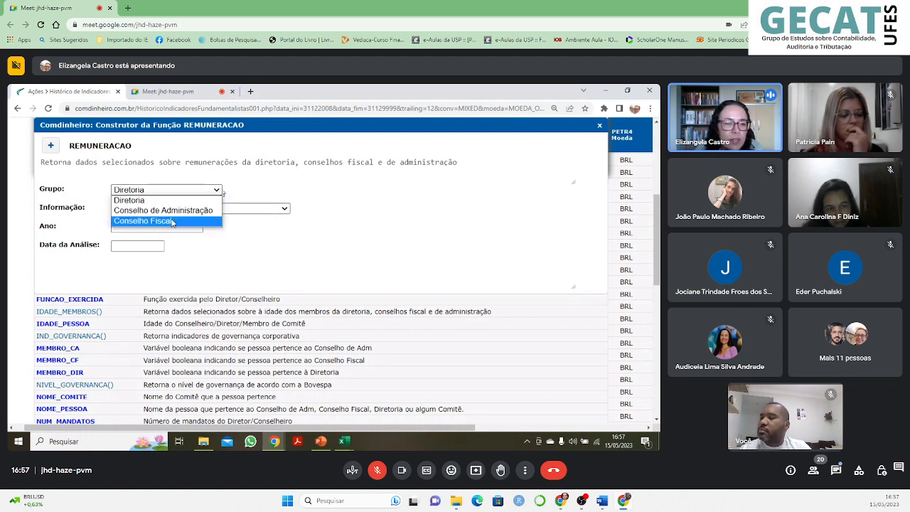
Add the REMUNERACAO function to the indicators with Grupo Conselho de Administração and Informação Valor da remuneração média
click(194, 199)
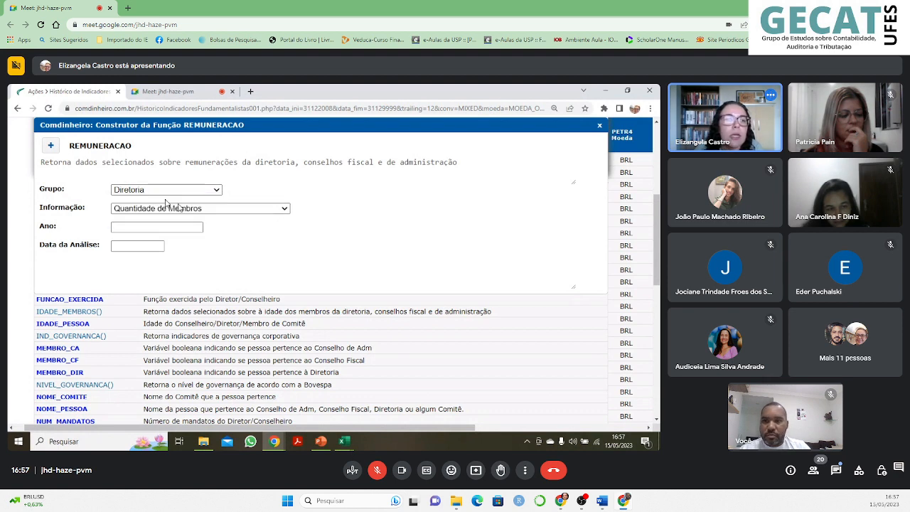
click(193, 193)
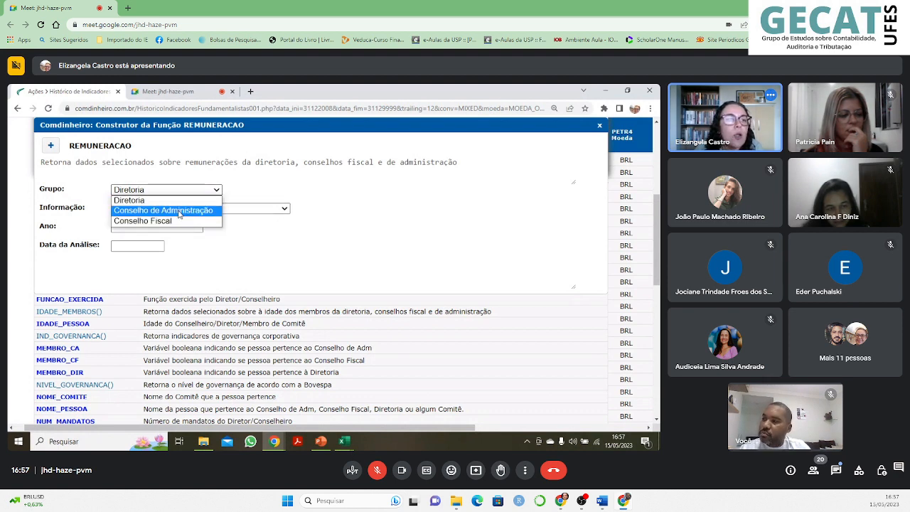
click(179, 211)
click(222, 209)
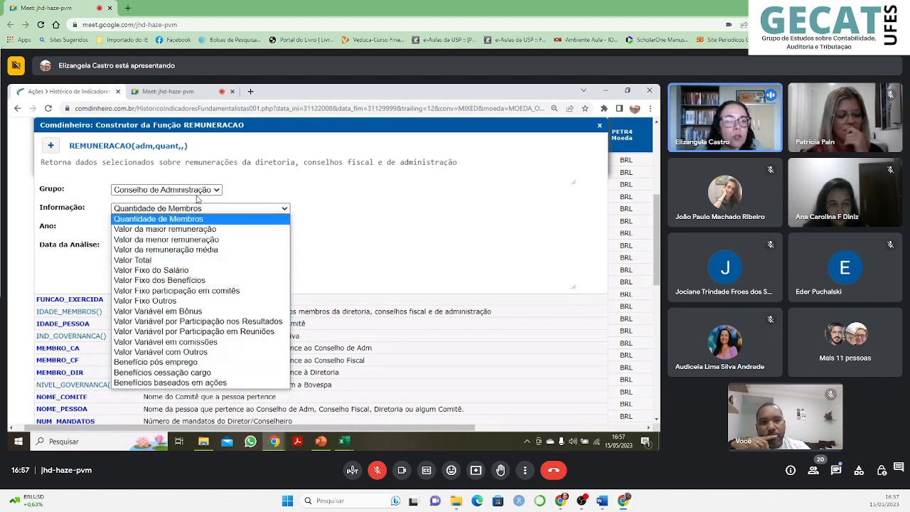
click(174, 190)
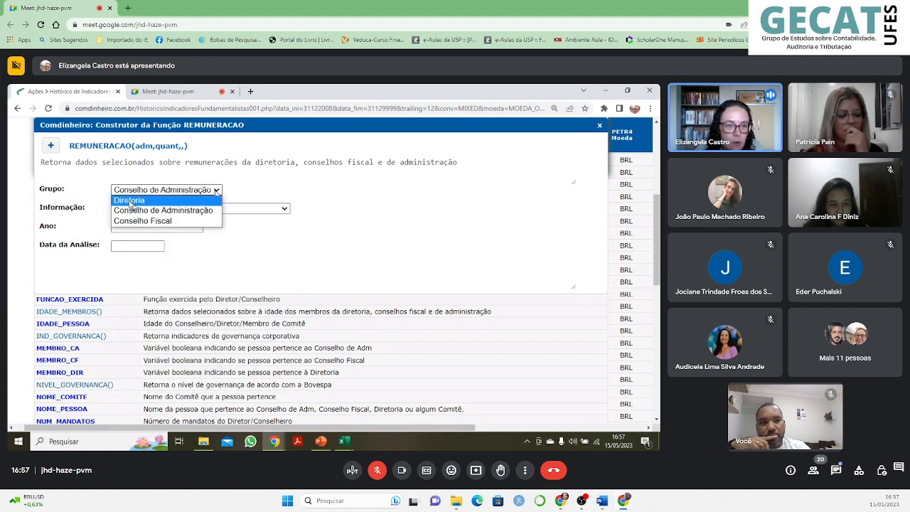
click(178, 209)
click(215, 208)
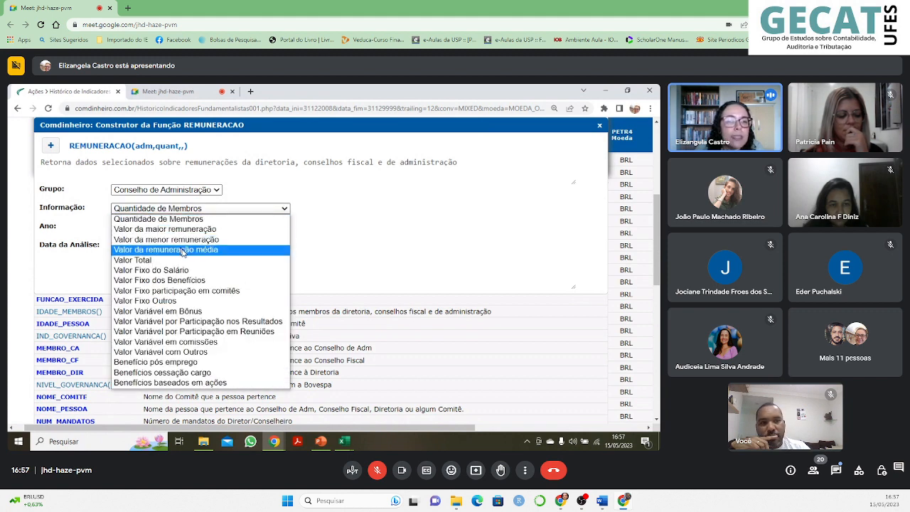
click(184, 251)
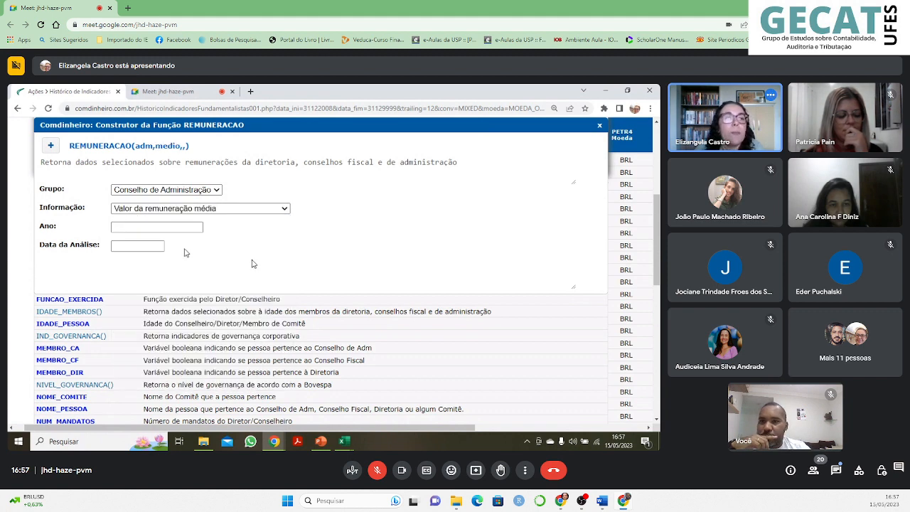
click(275, 209)
click(166, 249)
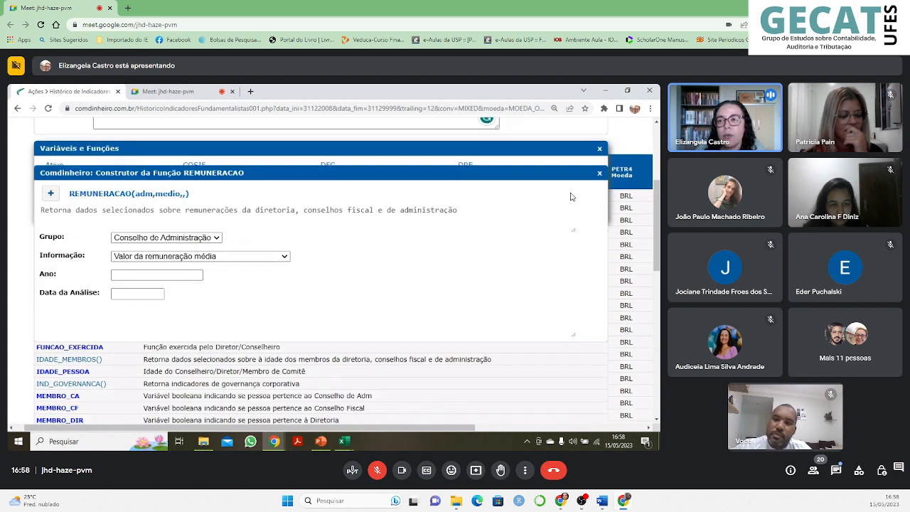
Close the REMUNERACAO builder and the Variáveis e Funções lists, and run the historical indicators query
click(601, 175)
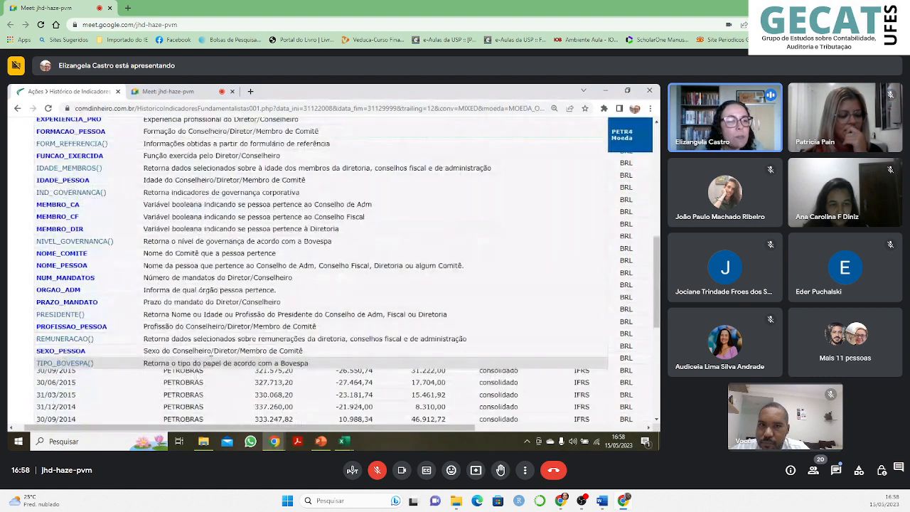
click(597, 184)
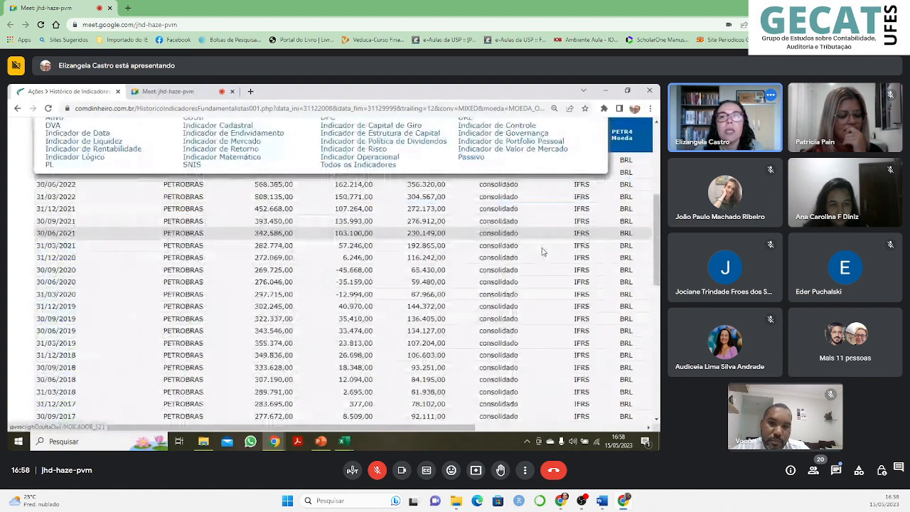
scroll(541, 252, up, 3)
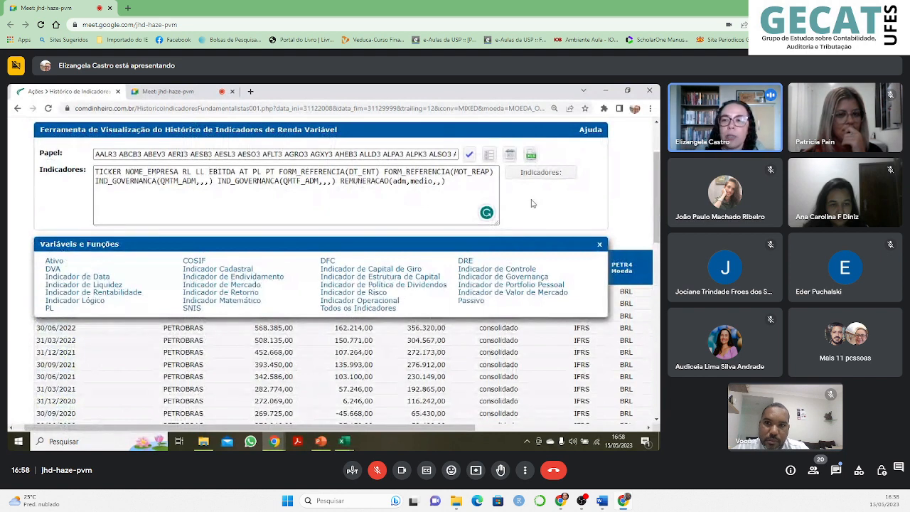
click(599, 244)
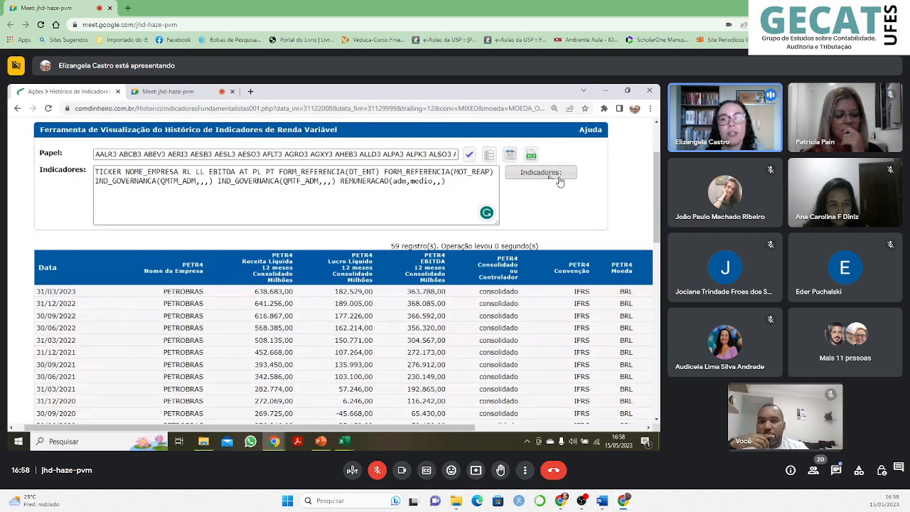
click(470, 155)
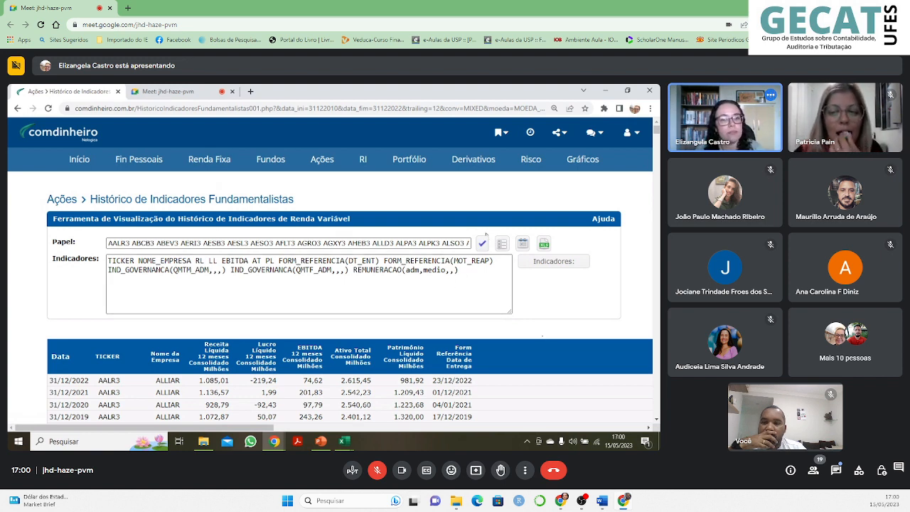
Examine the query results across all indicator columns and down through the companies listed
scroll(544, 337, down, 2)
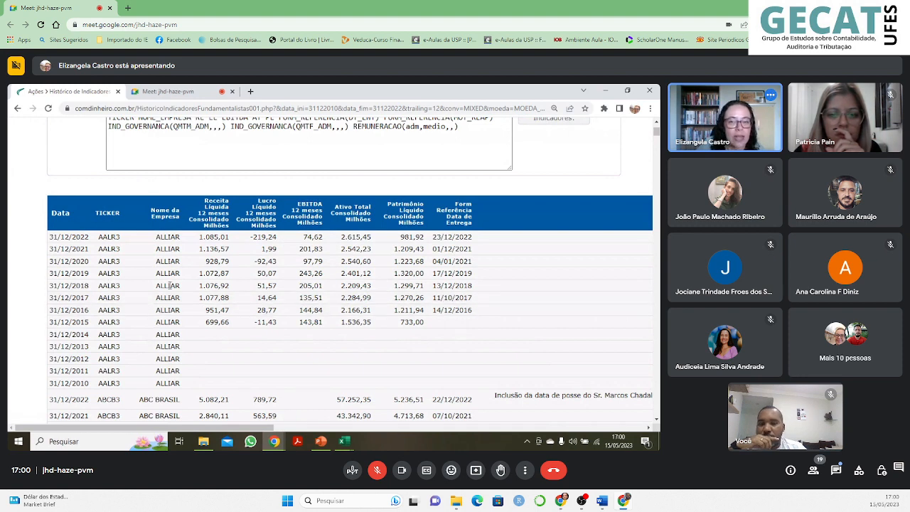
drag(230, 429, 455, 427)
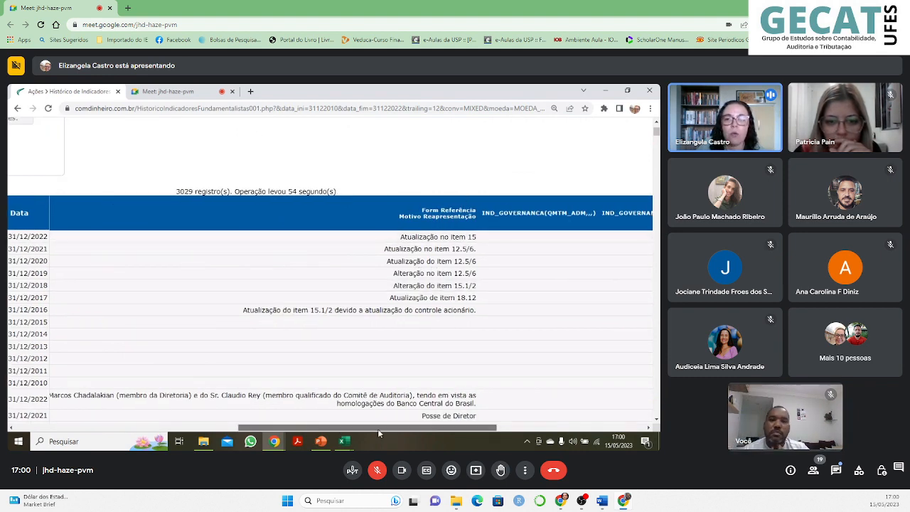
drag(378, 429, 531, 429)
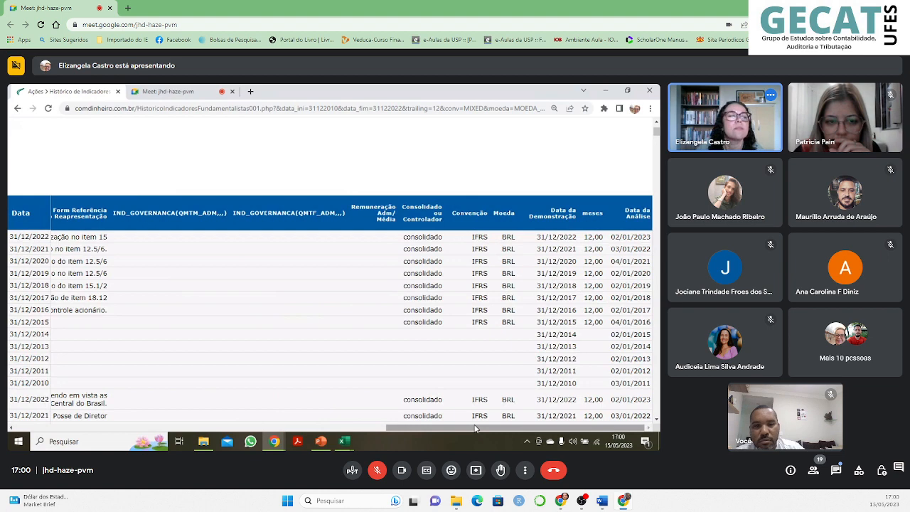
drag(475, 428, 80, 425)
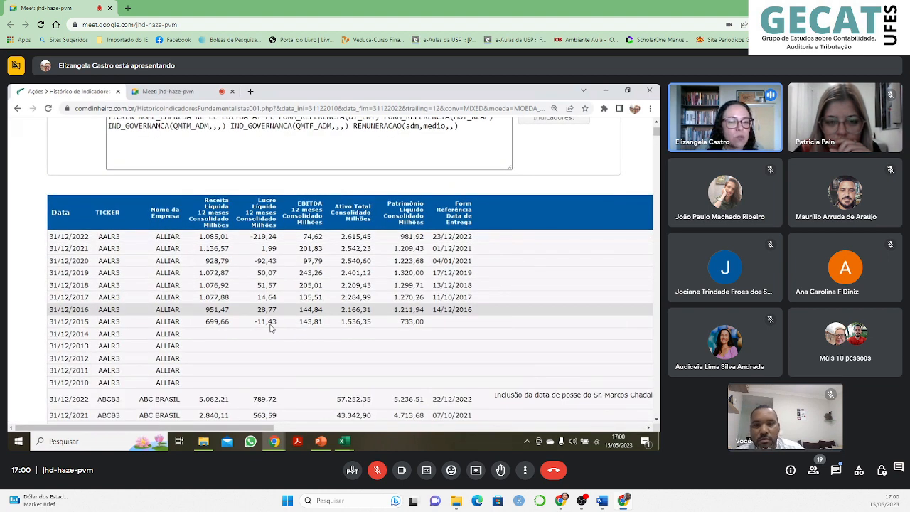
scroll(371, 349, down, 10)
scroll(402, 361, down, 3)
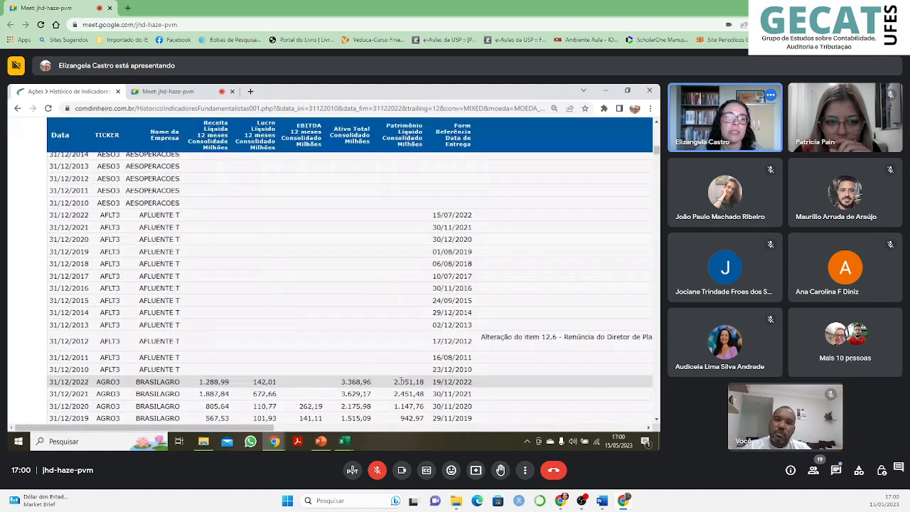
scroll(418, 362, up, 5)
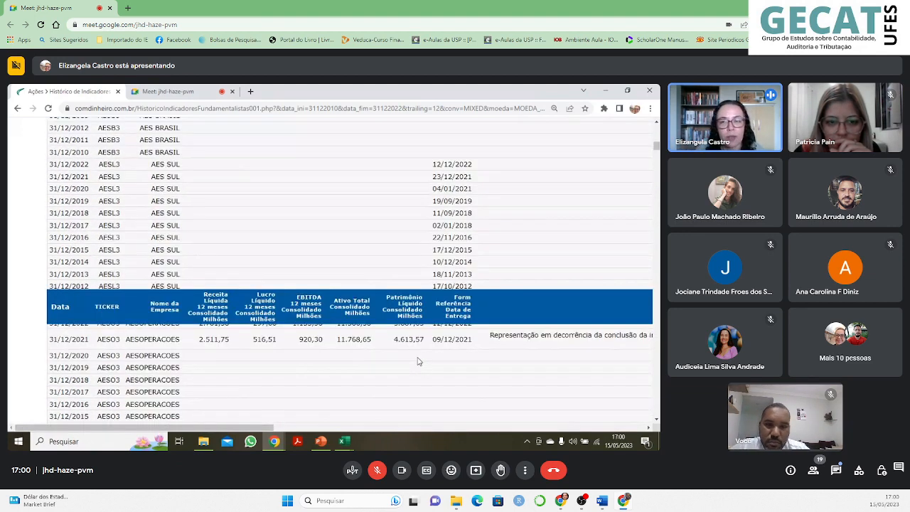
scroll(434, 341, up, 10)
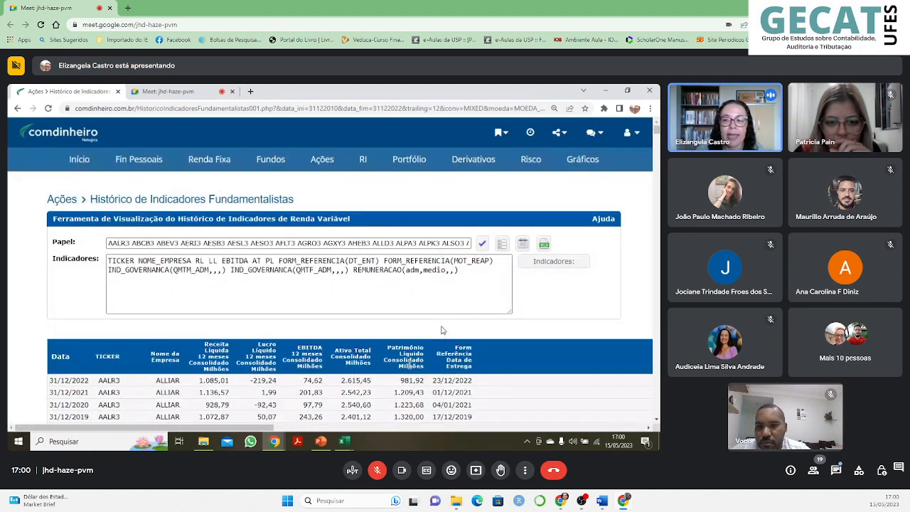
Export the query results to Excel and open the downloaded workbook to view its columns
click(544, 246)
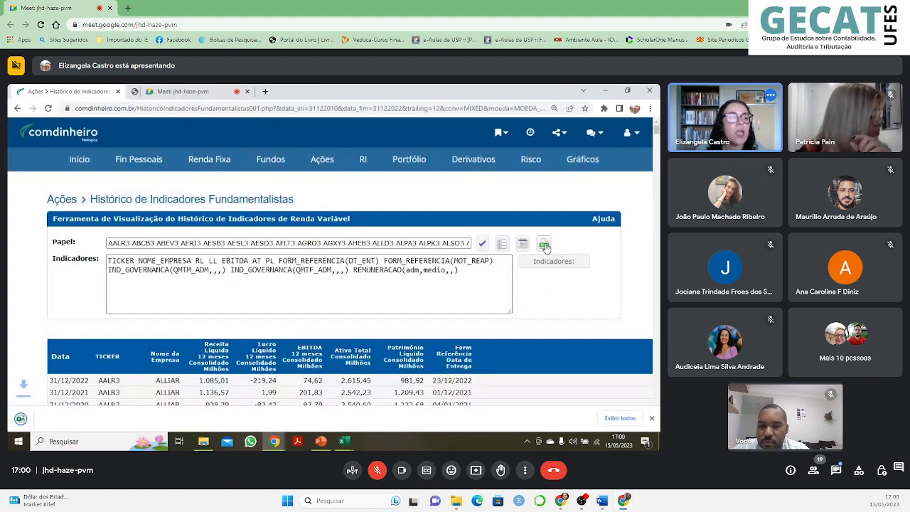
click(64, 418)
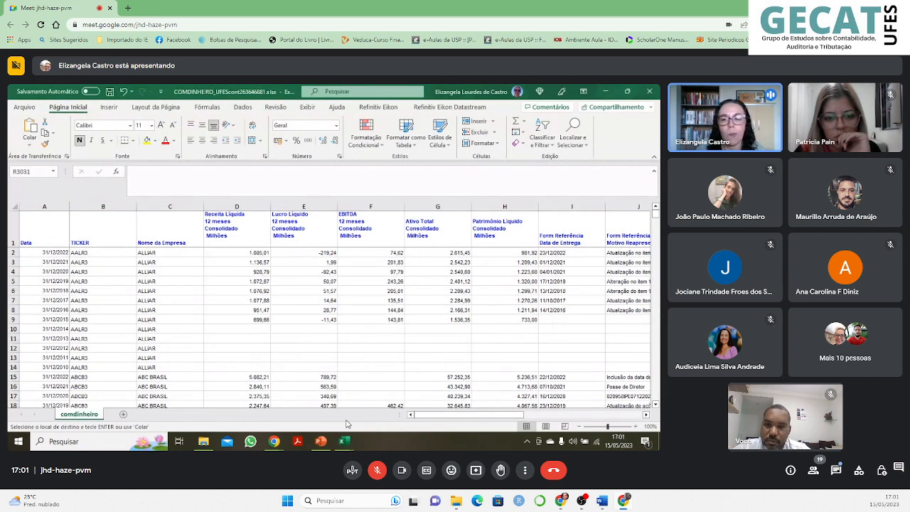
drag(444, 416, 430, 441)
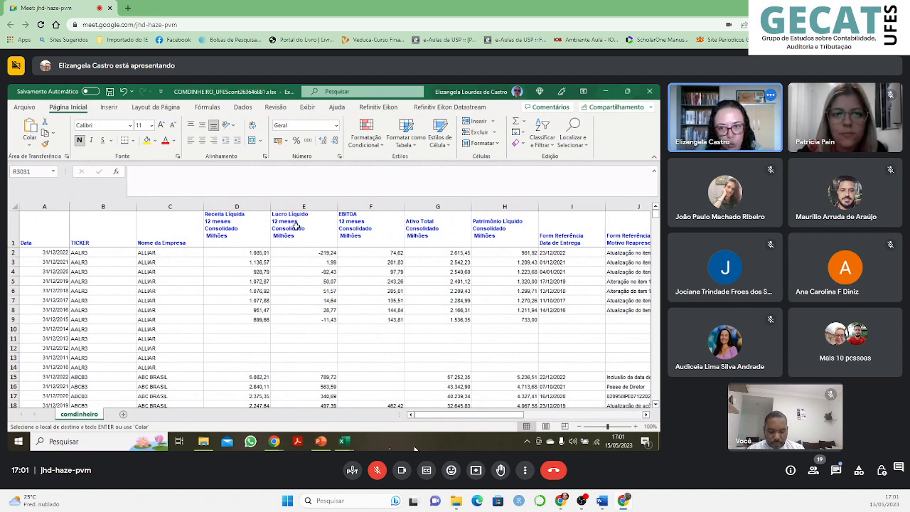
drag(450, 417, 589, 422)
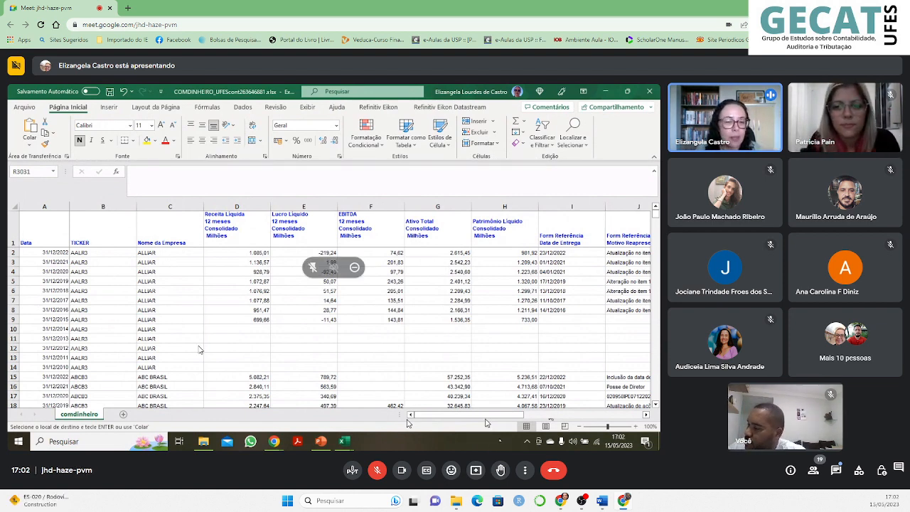
Switch the Meet microphone on for a comment and mute it once finished
click(375, 471)
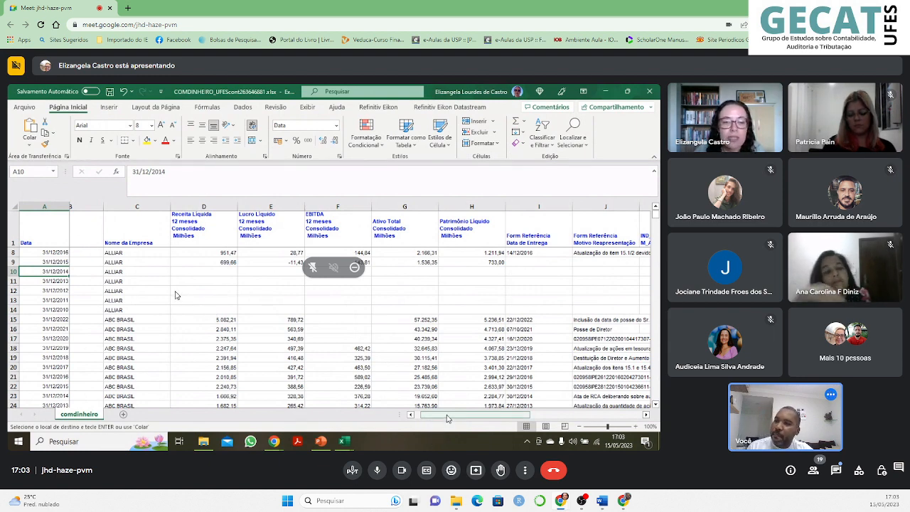
click(377, 472)
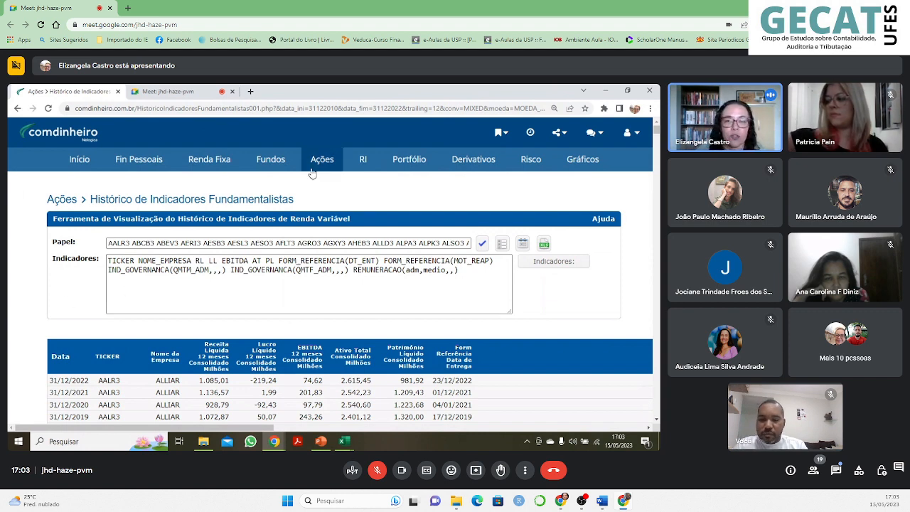
Examine the companies with active CVM registration in StockScreener Cadastral and switch to Stock Screener Light
mouse_move(320, 164)
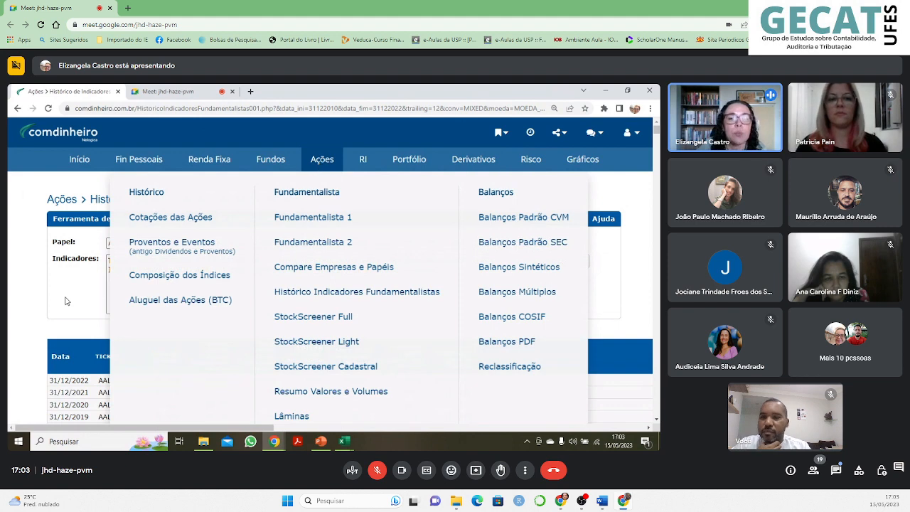
scroll(334, 213, down, 1)
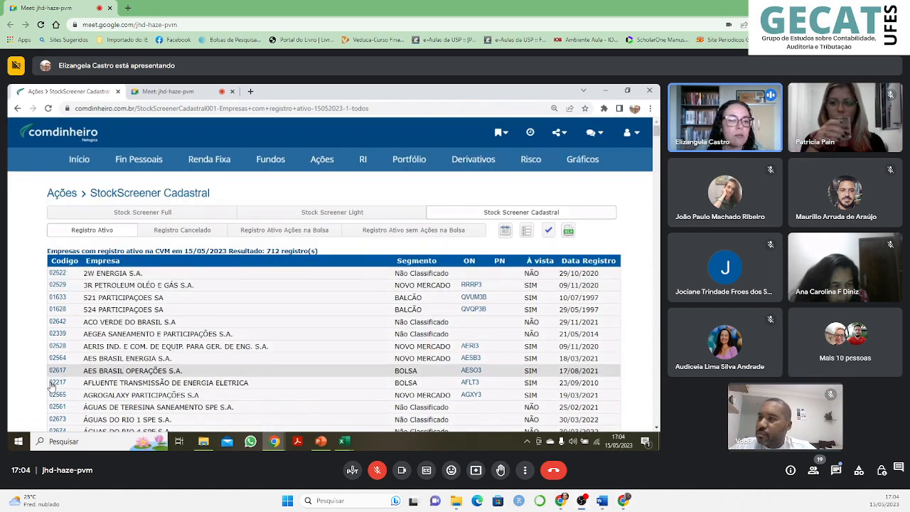
scroll(223, 335, down, 2)
scroll(223, 334, down, 6)
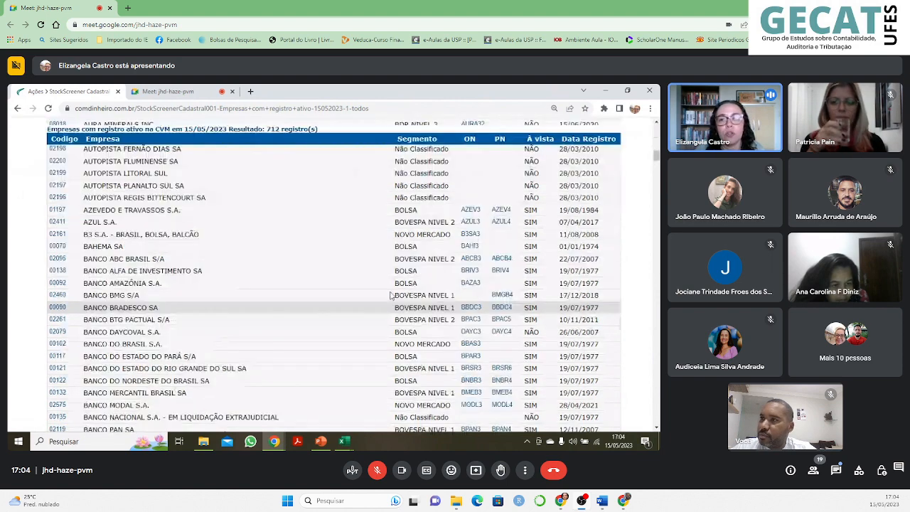
scroll(391, 295, up, 5)
scroll(402, 286, up, 8)
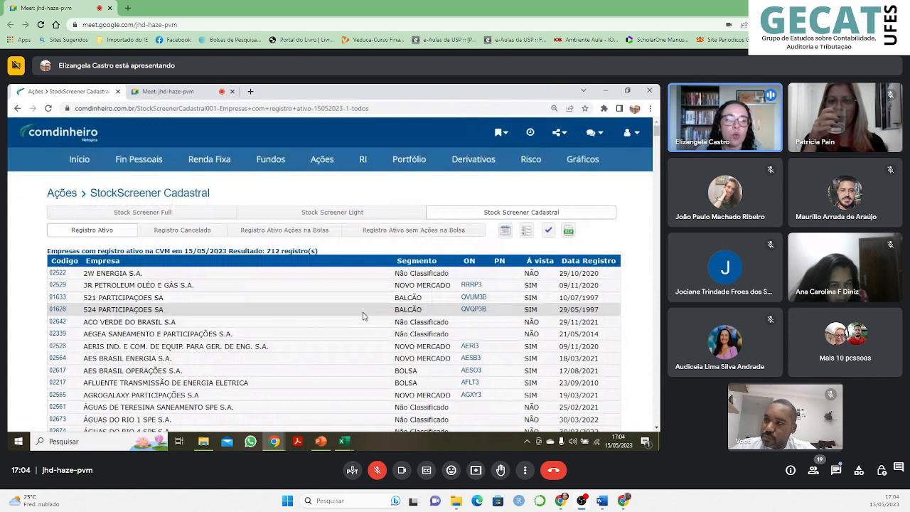
click(329, 214)
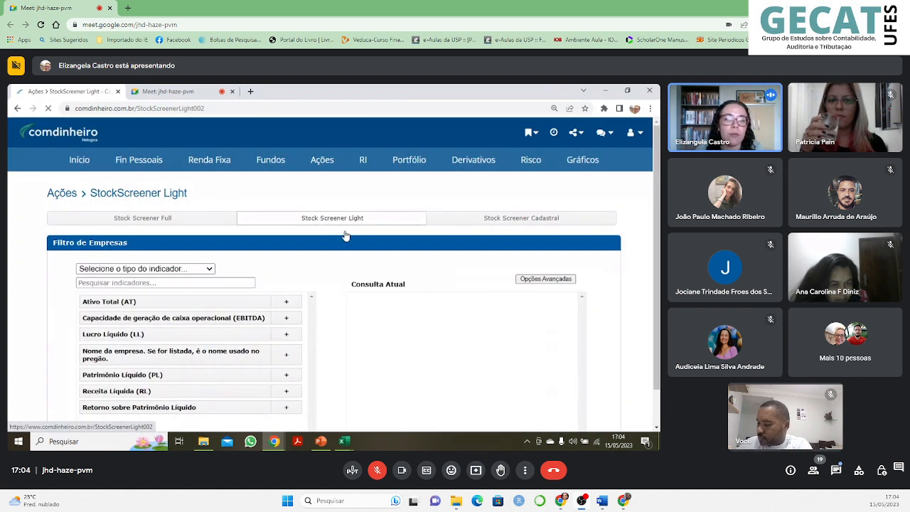
Open Stock Screener Full and examine the stock exchange segment filter, from listing type to the company's head-office country
click(141, 221)
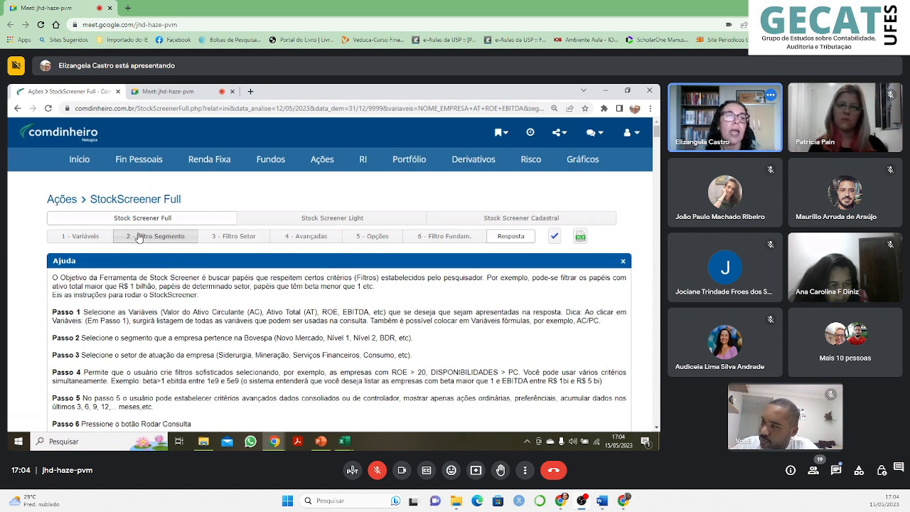
click(163, 239)
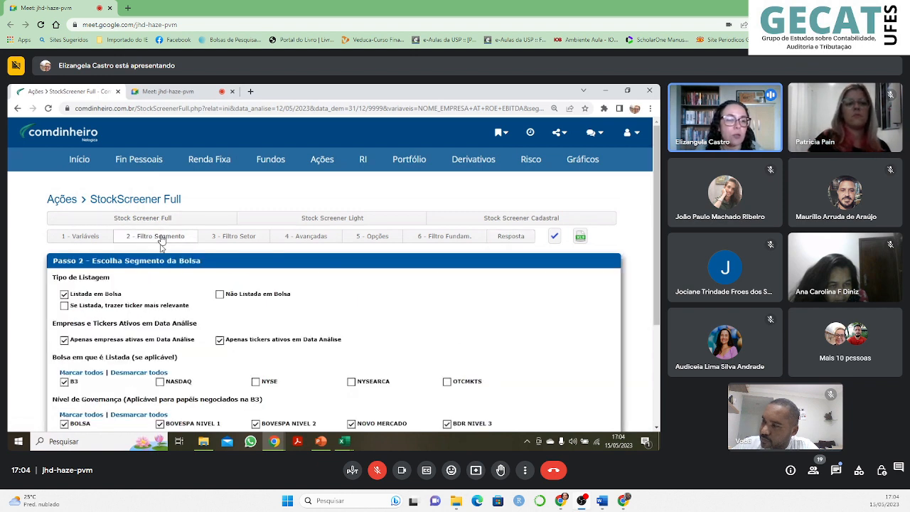
scroll(85, 327, down, 1)
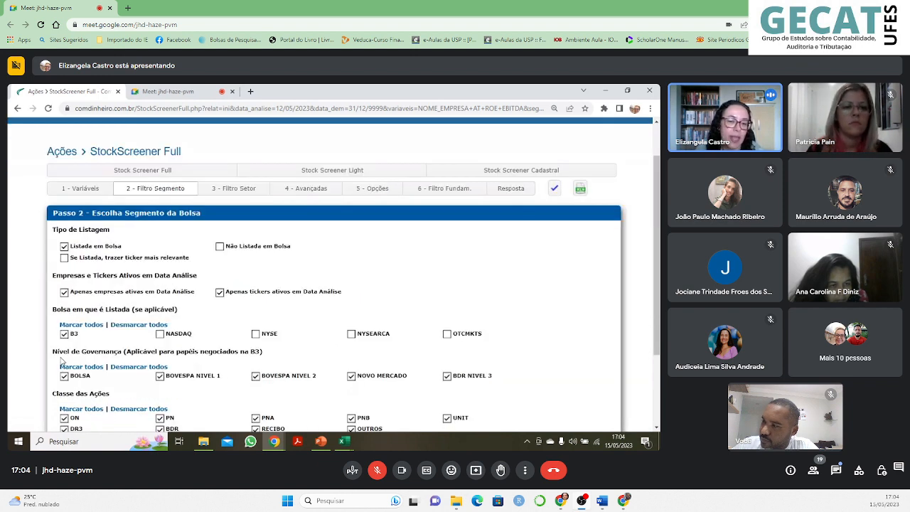
scroll(424, 279, down, 2)
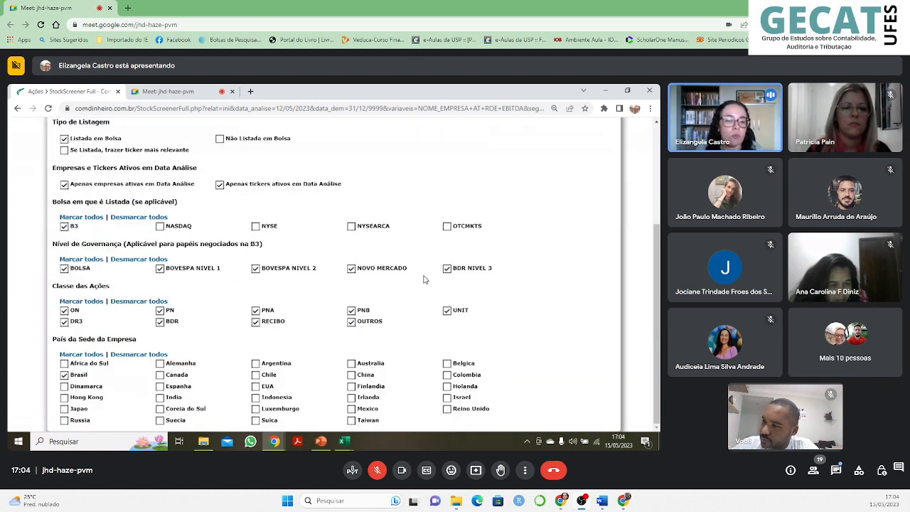
scroll(337, 361, up, 1)
scroll(337, 360, up, 3)
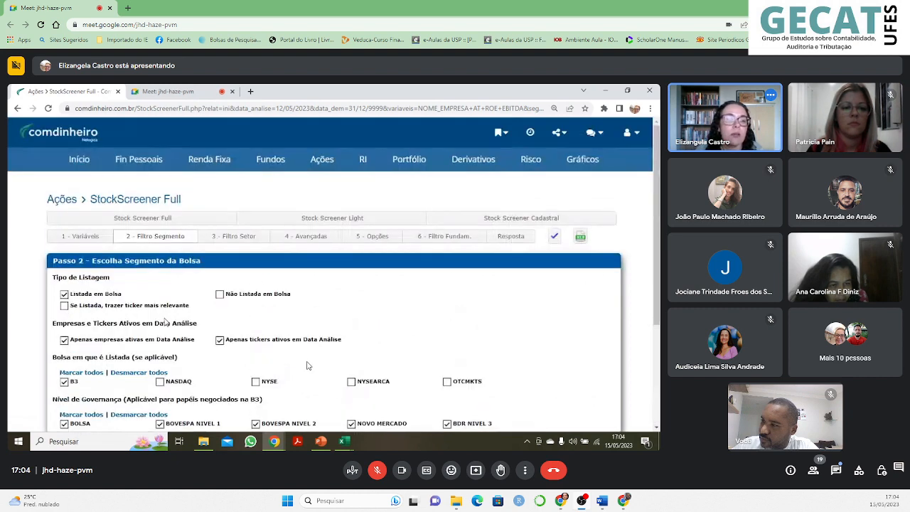
In the sector filter, deselect all sectors and select only Financeiro and Financeiro e Outros
click(237, 242)
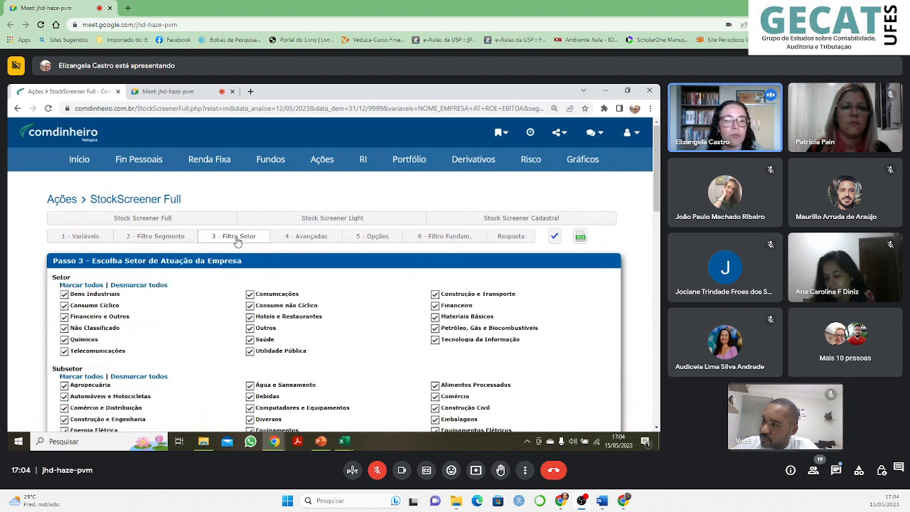
scroll(236, 241, down, 2)
click(138, 142)
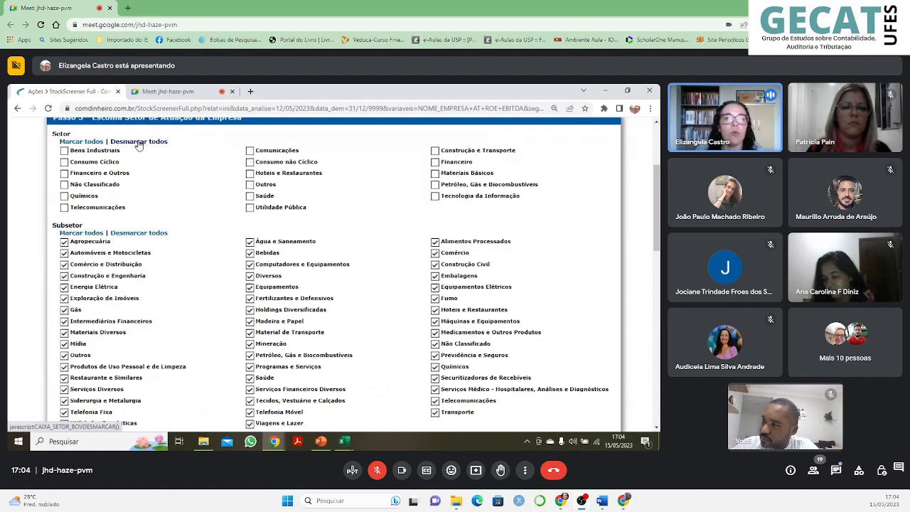
click(434, 162)
click(64, 175)
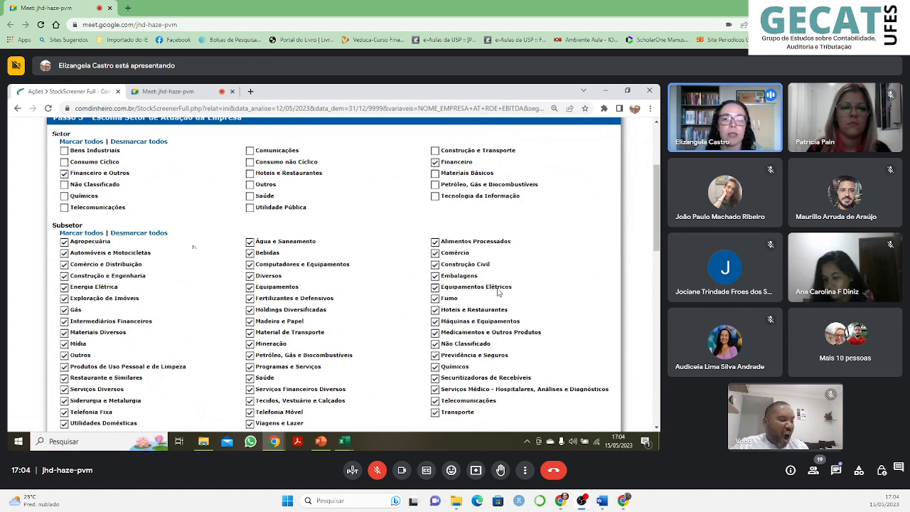
Look through the subsector and subsubsector filters and deselect every subsector
scroll(472, 301, down, 1)
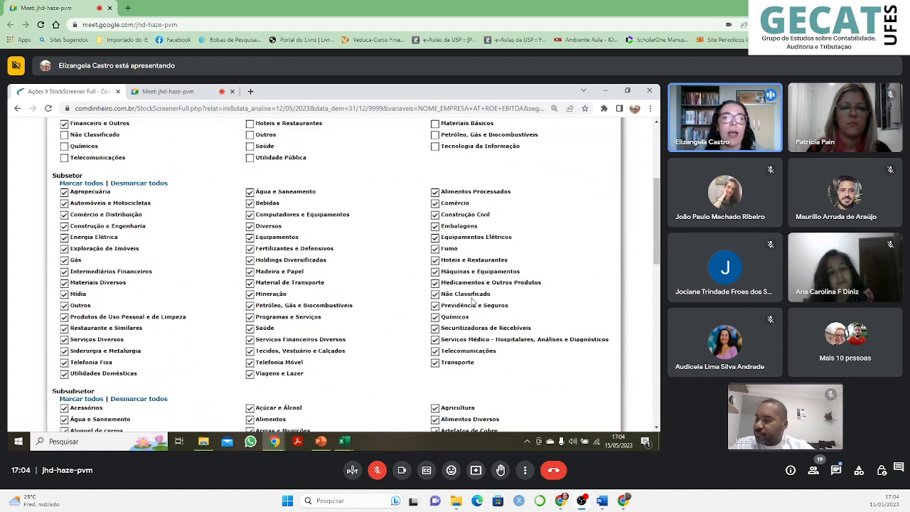
scroll(472, 300, down, 5)
scroll(98, 178, up, 5)
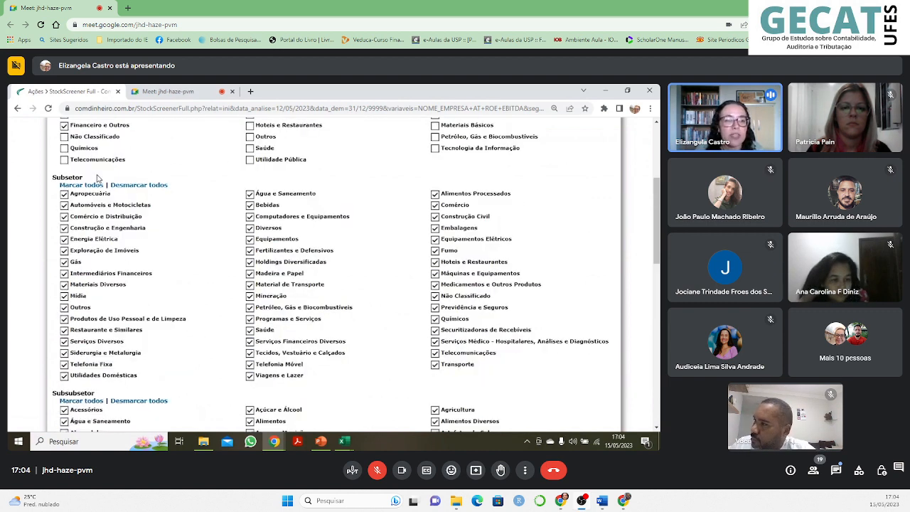
click(146, 187)
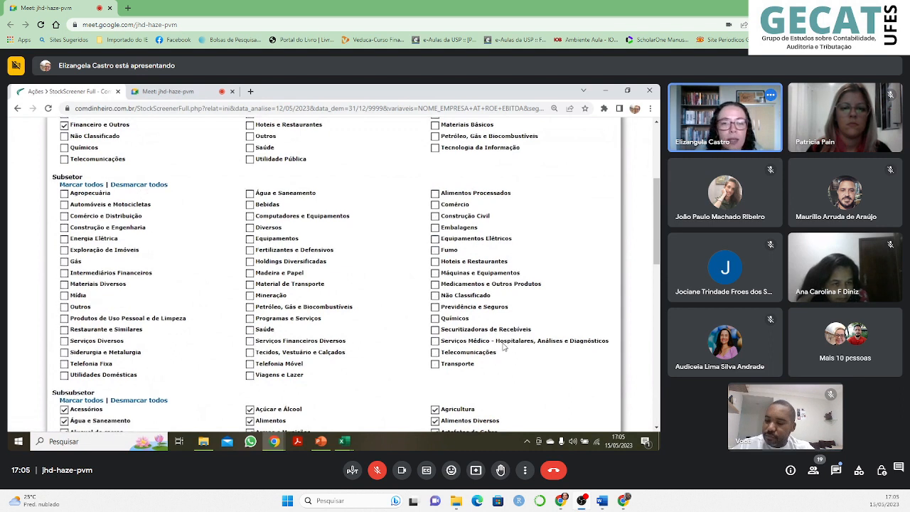
scroll(504, 346, down, 1)
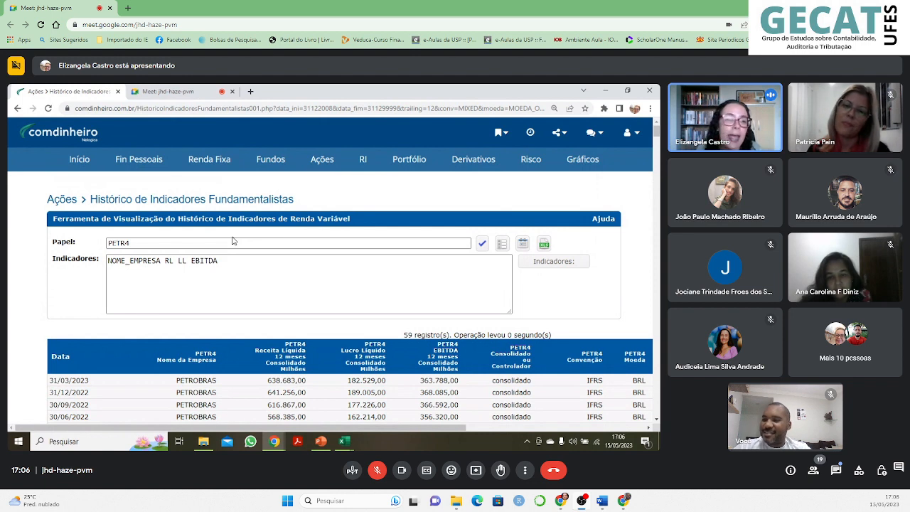
Unmute the Meet microphone and bring up the Harvard Dataverse browser window at full size
click(380, 476)
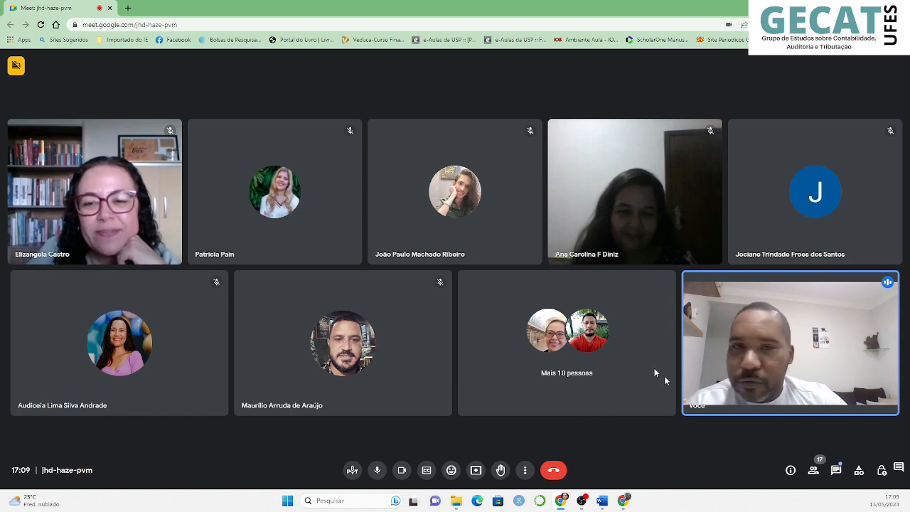
mouse_move(295, 259)
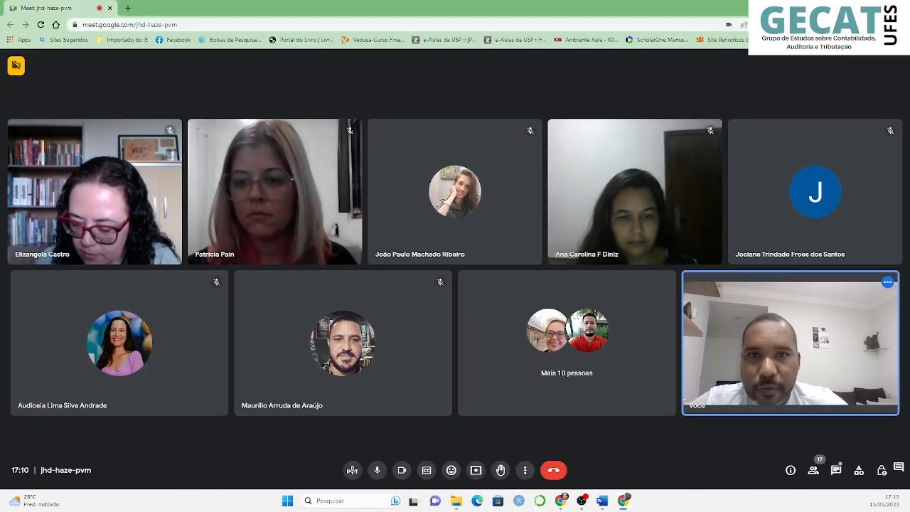
drag(2, 31, 470, 36)
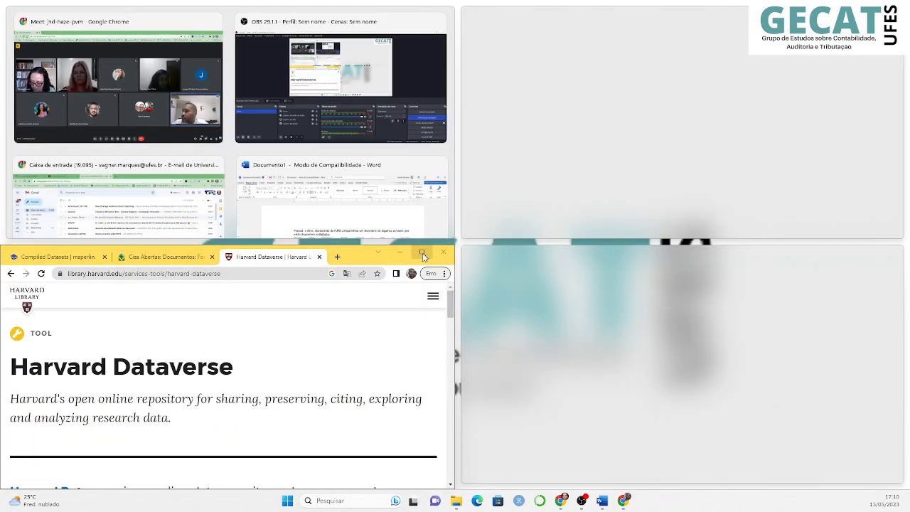
click(421, 253)
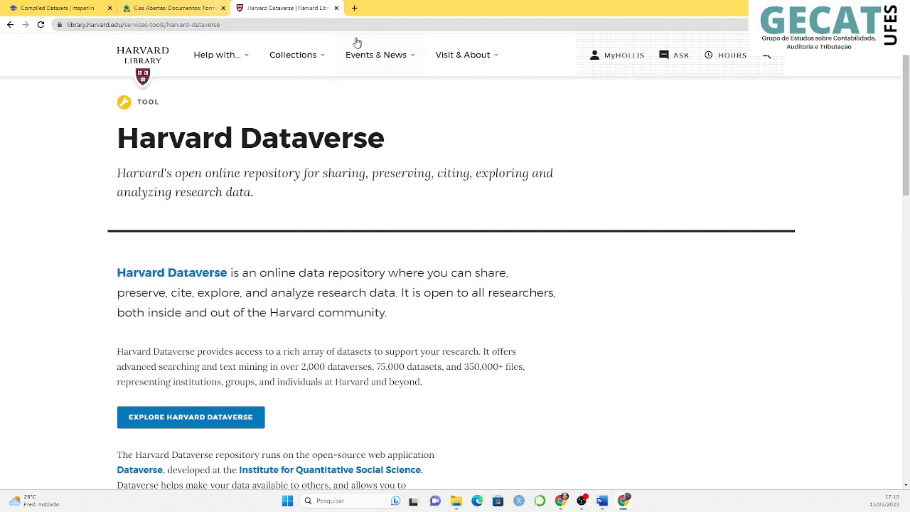
Reorder the browser tabs so Harvard Dataverse comes before the Cias Abertas page
drag(307, 15, 241, 18)
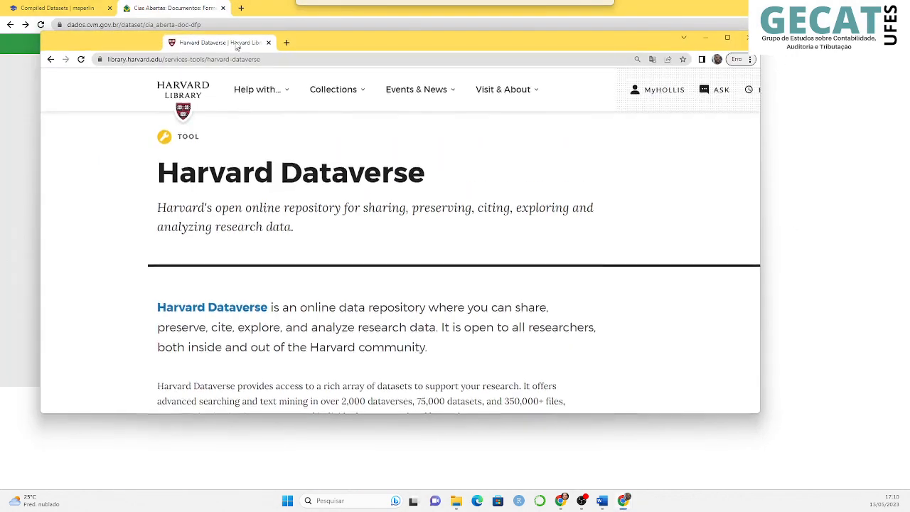
click(245, 16)
double_click(245, 17)
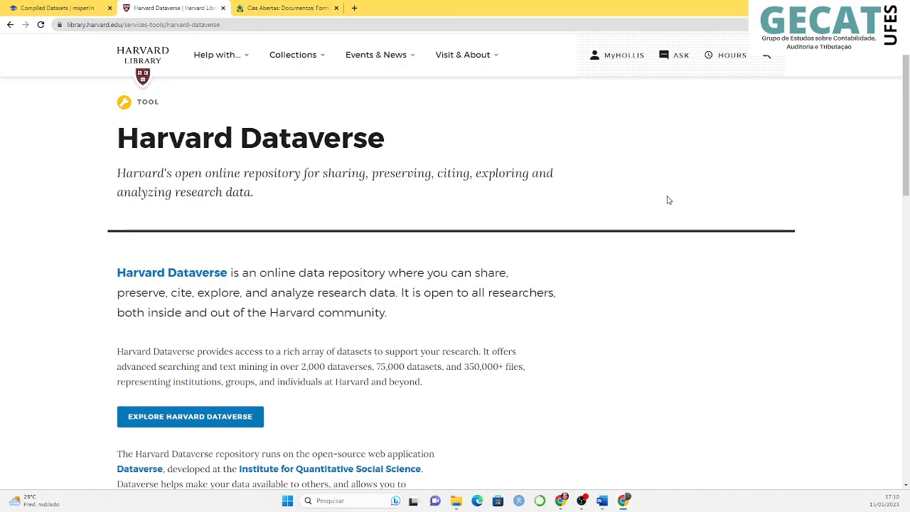
Restore the browser to a floating window, check the Meet call and return to the Harvard Dataverse page
double_click(486, 5)
click(780, 91)
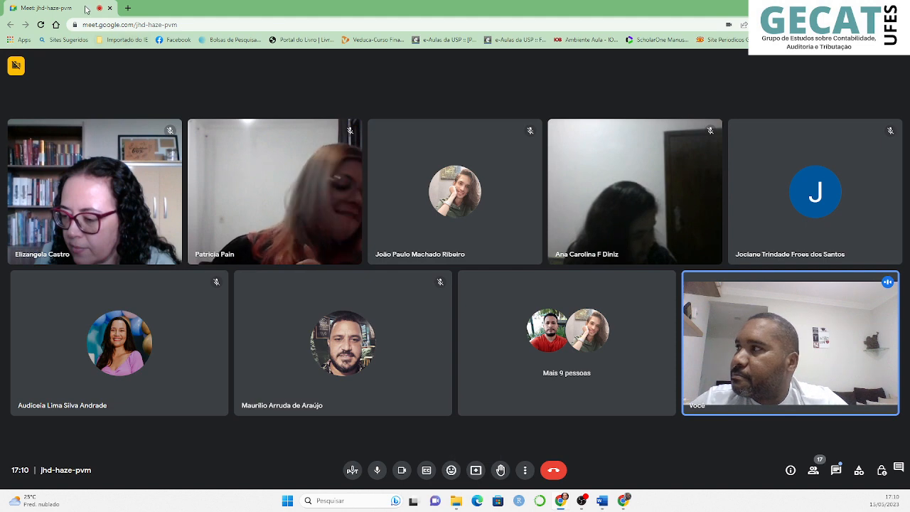
key(alt+Tab)
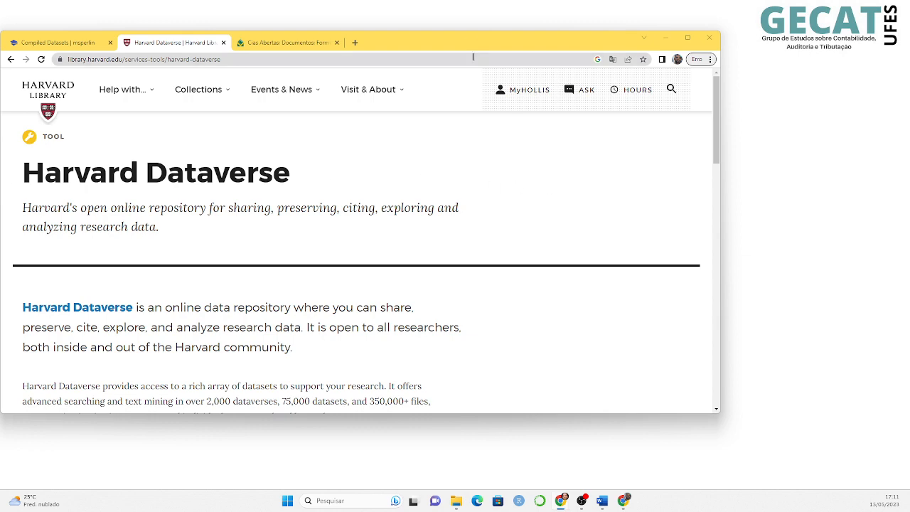
Reposition the floating browser window and enlarge it in height and width to cover most of the desktop
drag(471, 50, 540, 43)
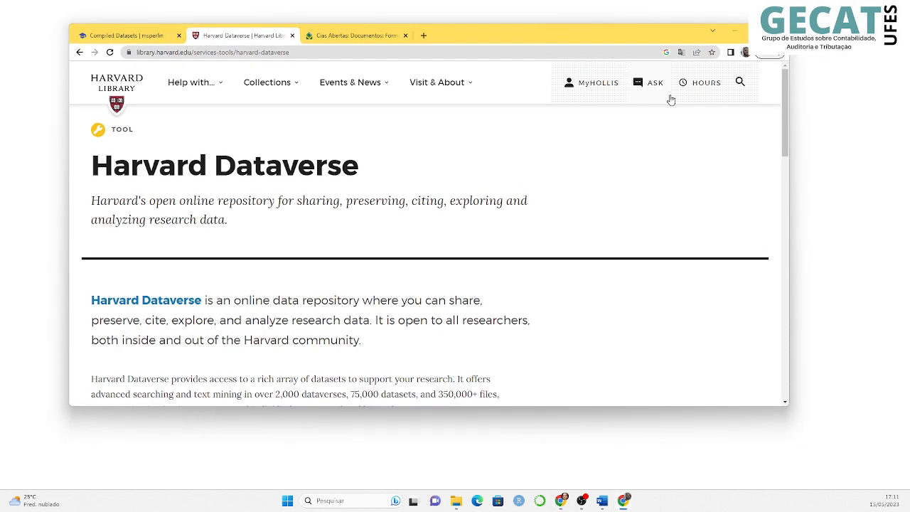
click(758, 30)
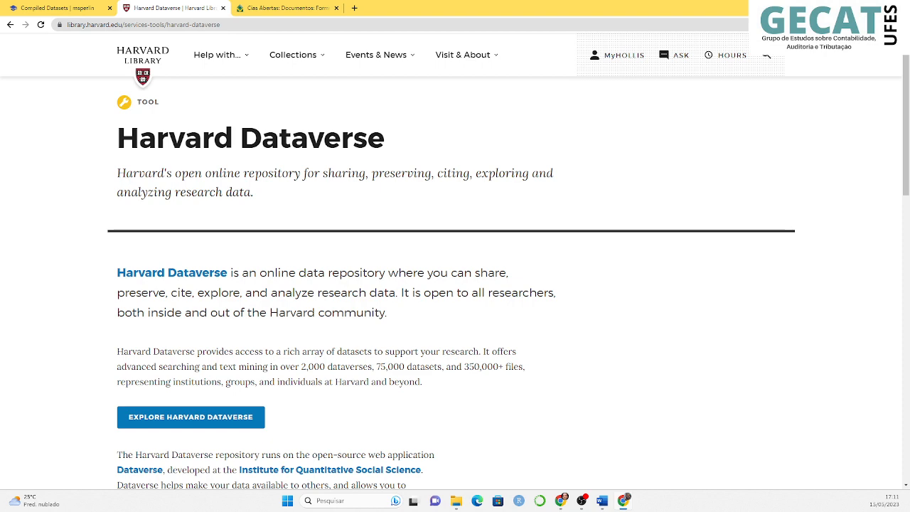
double_click(486, 4)
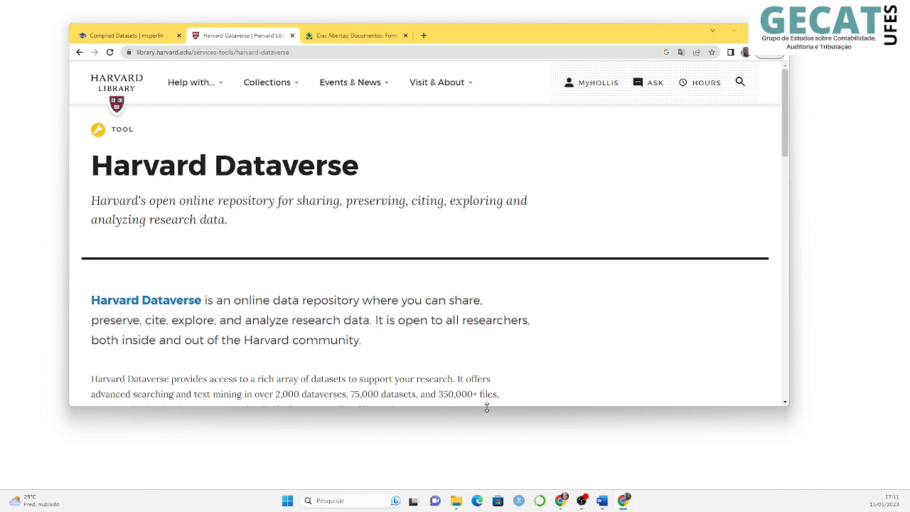
drag(486, 406, 481, 480)
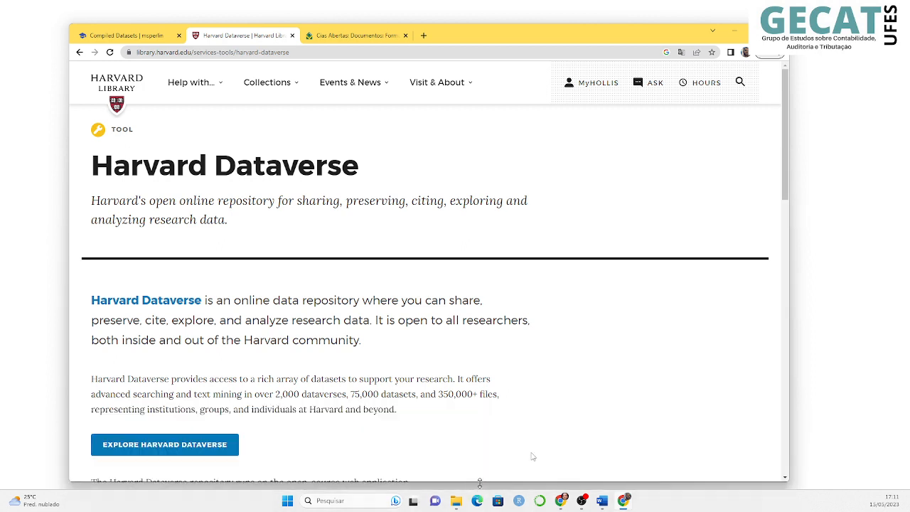
drag(793, 263, 878, 249)
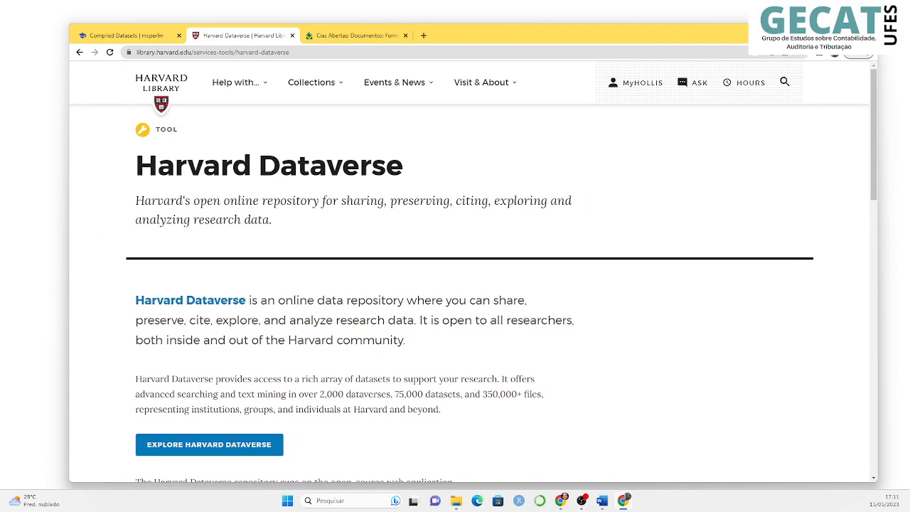
drag(69, 214, 31, 206)
Switch to the Compiled Datasets page on msperlin and examine its introduction and the Available Datasets table
click(96, 37)
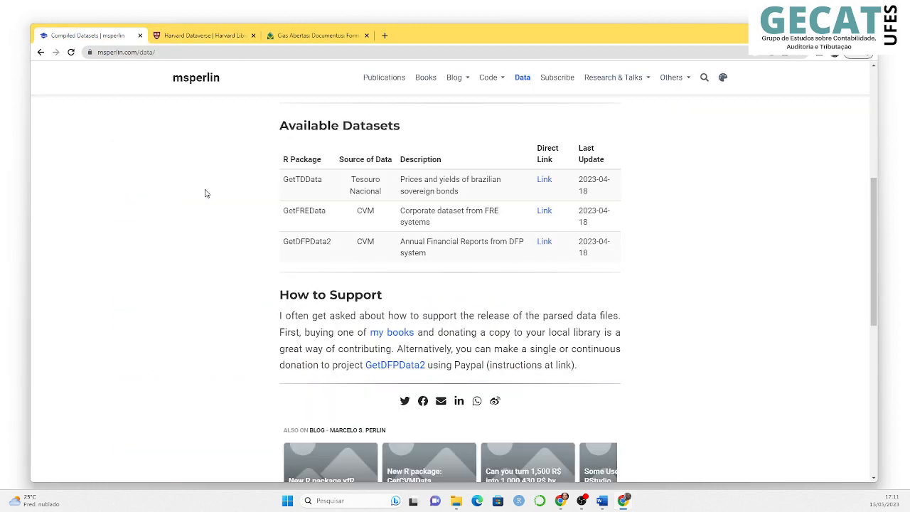
scroll(206, 194, up, 5)
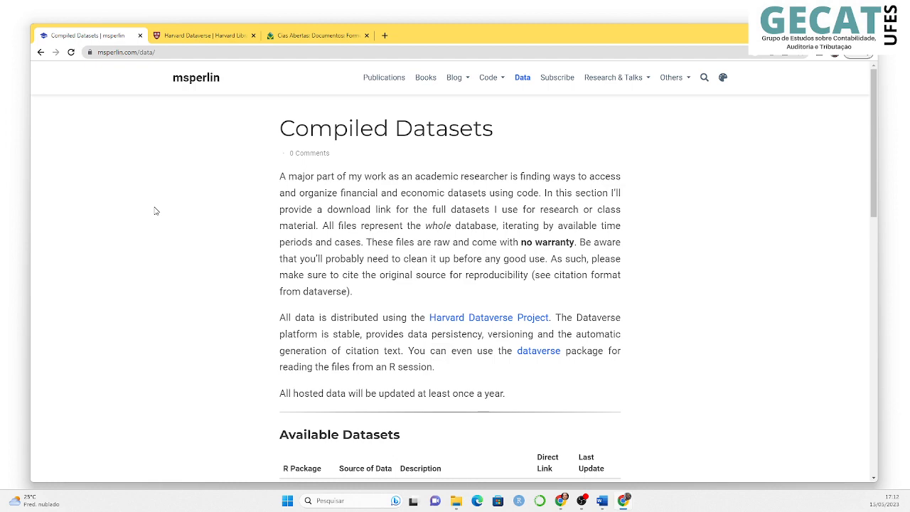
scroll(155, 210, down, 1)
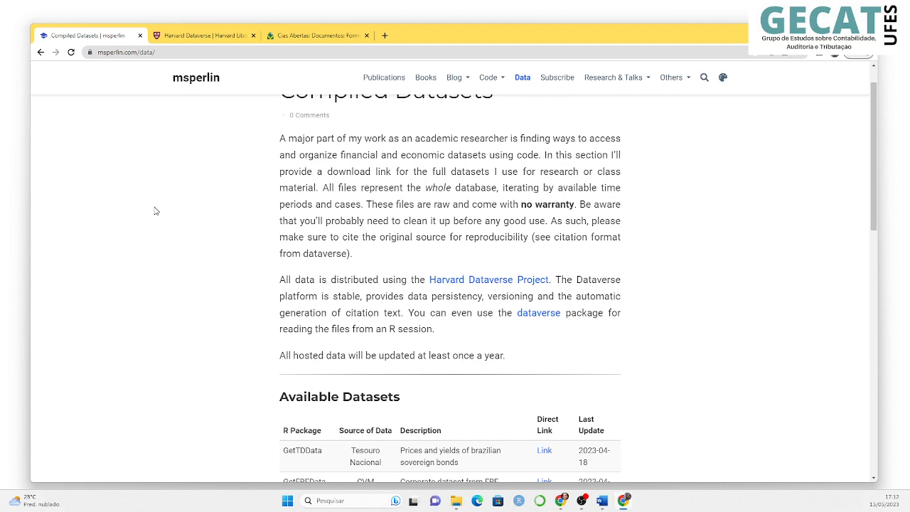
scroll(156, 210, down, 2)
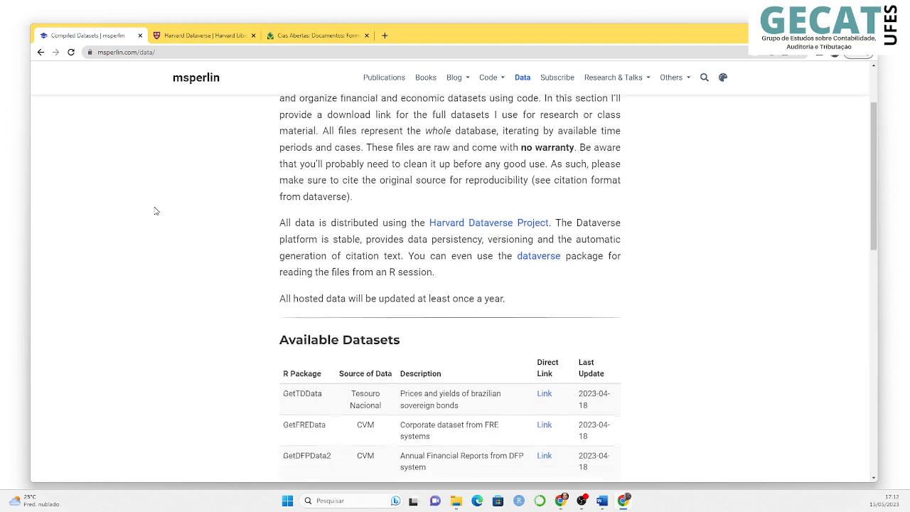
scroll(156, 211, up, 2)
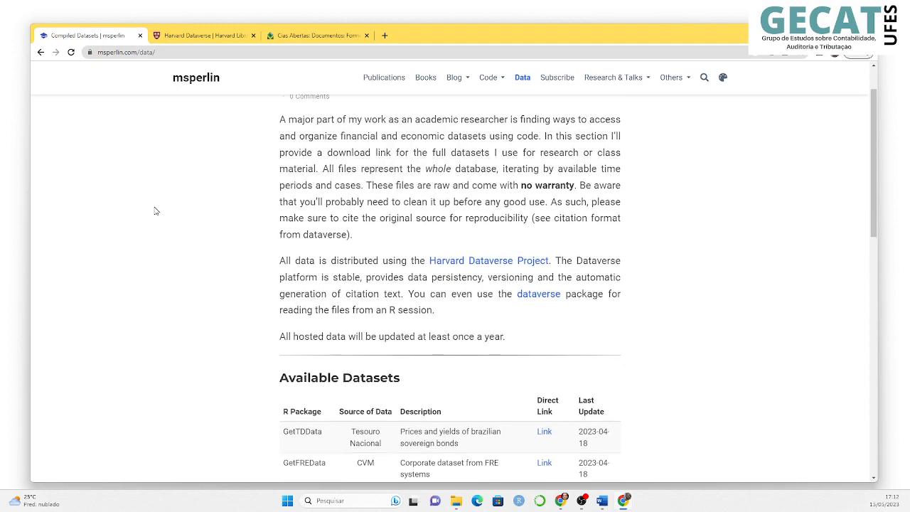
Examine the biography and recent posts on the msperlin home page and reopen the Data page at Available Datasets
click(40, 53)
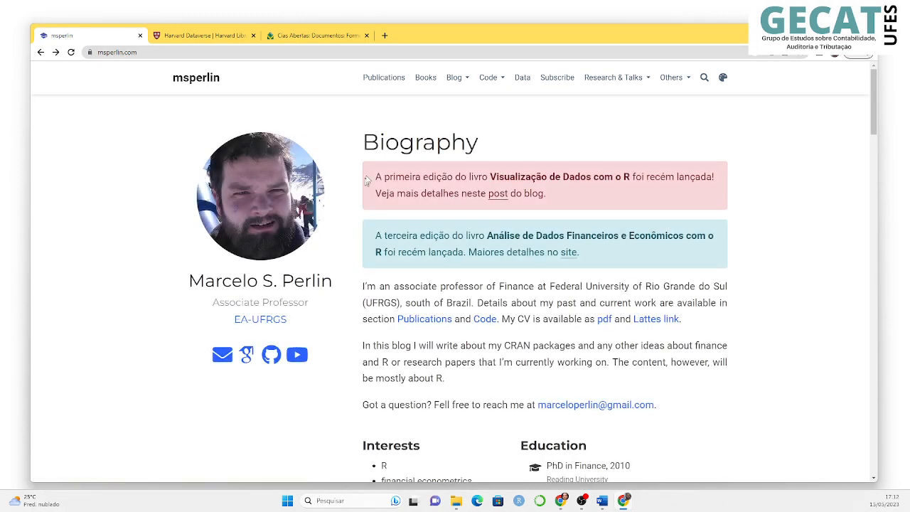
scroll(351, 156, down, 5)
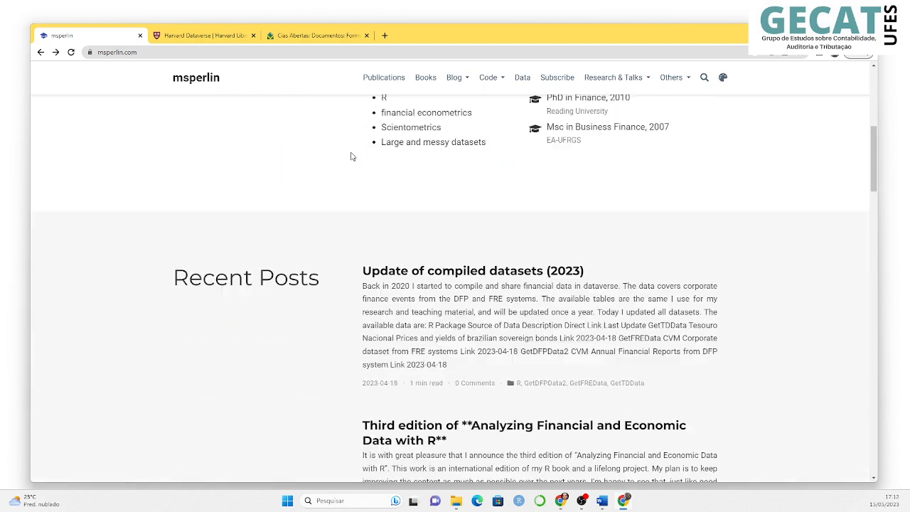
scroll(350, 157, down, 5)
scroll(350, 157, up, 10)
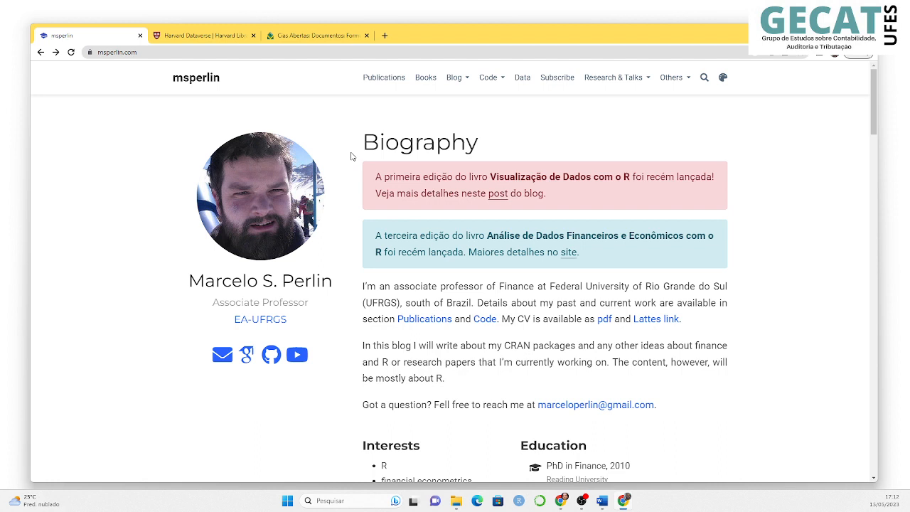
click(522, 82)
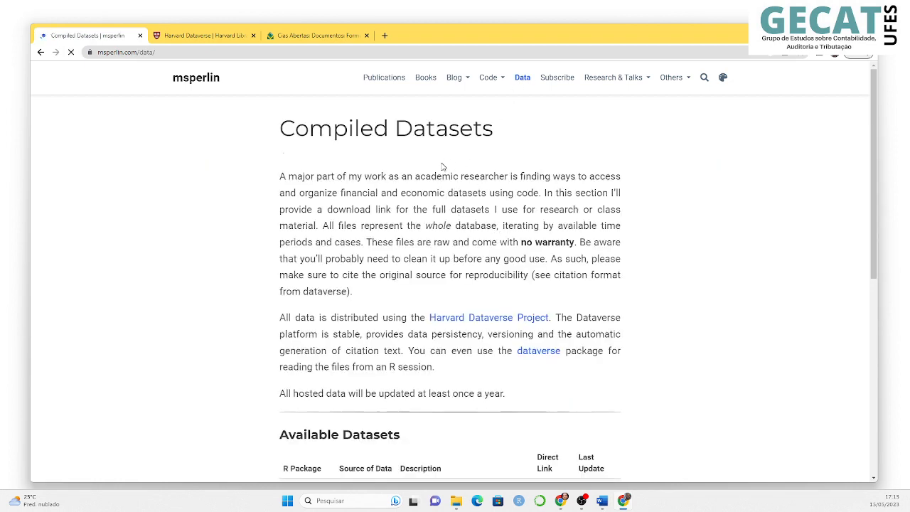
scroll(441, 167, down, 2)
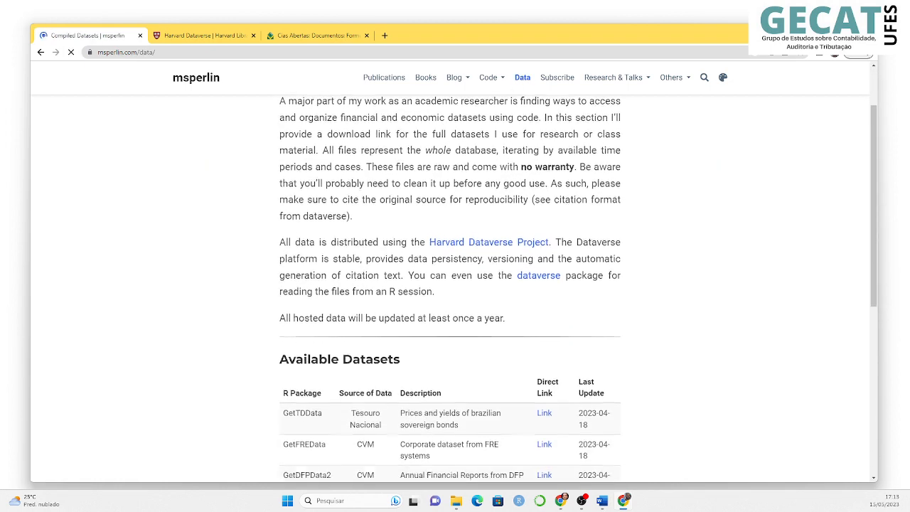
Open the Harvard Dataverse page of the GetDFPData2 annual financial reports from the Available Datasets table
scroll(442, 167, down, 1)
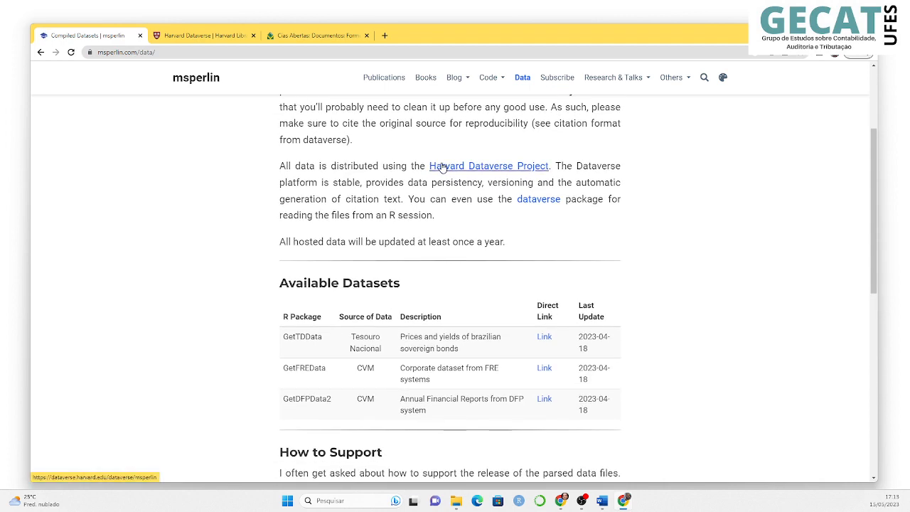
scroll(442, 166, down, 1)
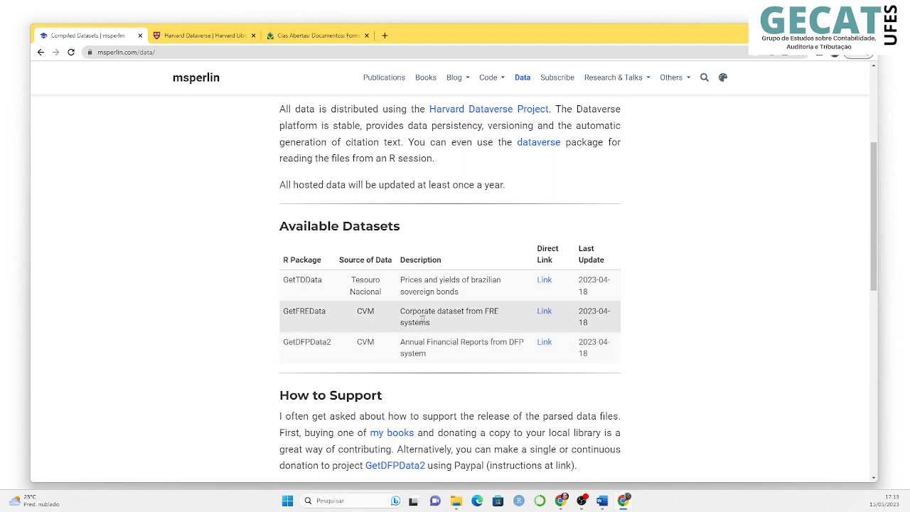
click(544, 343)
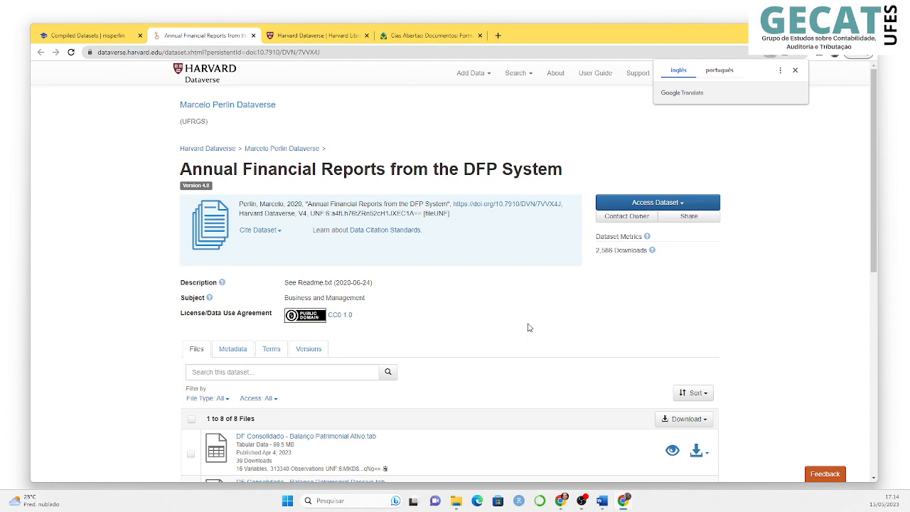
Examine the file list of the Annual Financial Reports from the DFP System dataset and dismiss the translation pop-up
scroll(528, 327, down, 2)
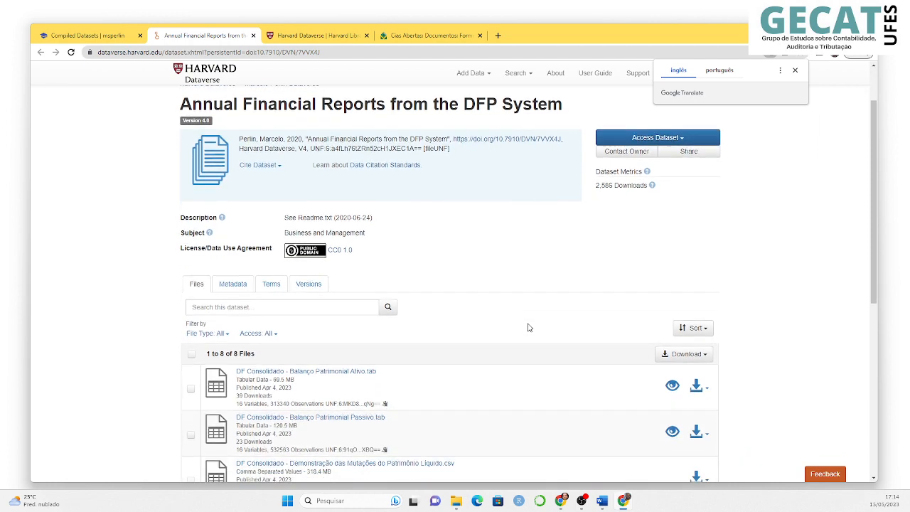
scroll(529, 327, down, 2)
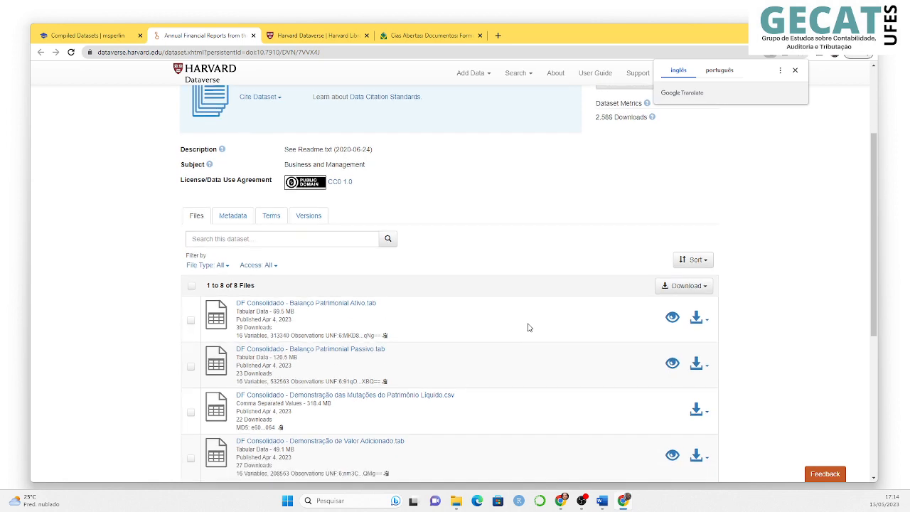
scroll(528, 327, down, 1)
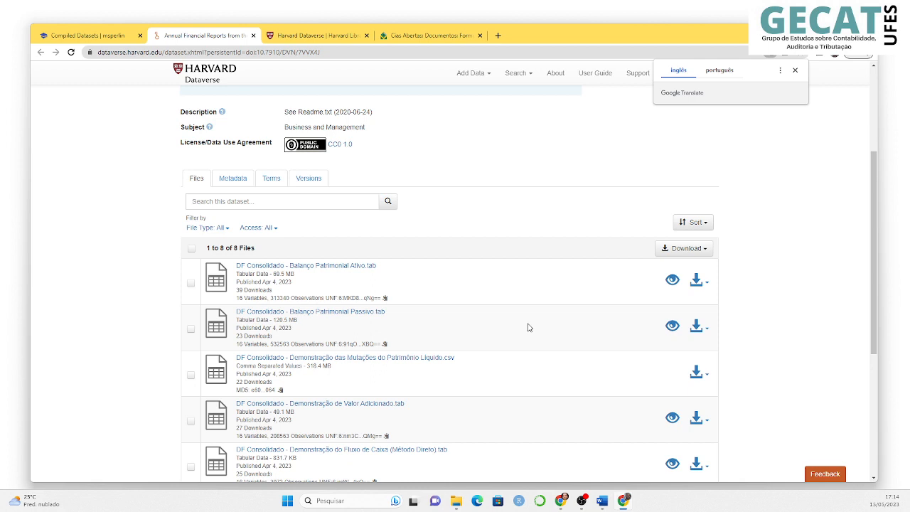
scroll(528, 327, down, 3)
scroll(528, 327, down, 2)
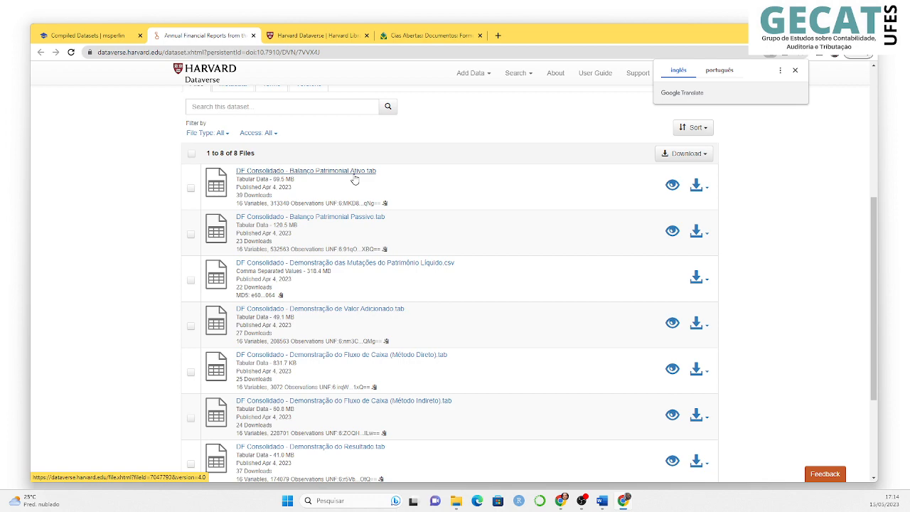
scroll(354, 180, down, 1)
scroll(355, 179, down, 2)
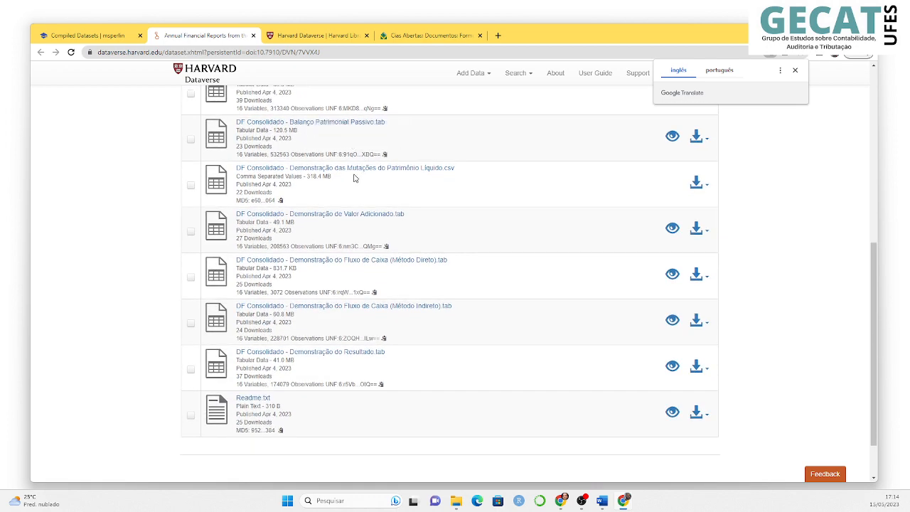
scroll(355, 178, down, 1)
scroll(354, 179, down, 1)
scroll(355, 178, up, 5)
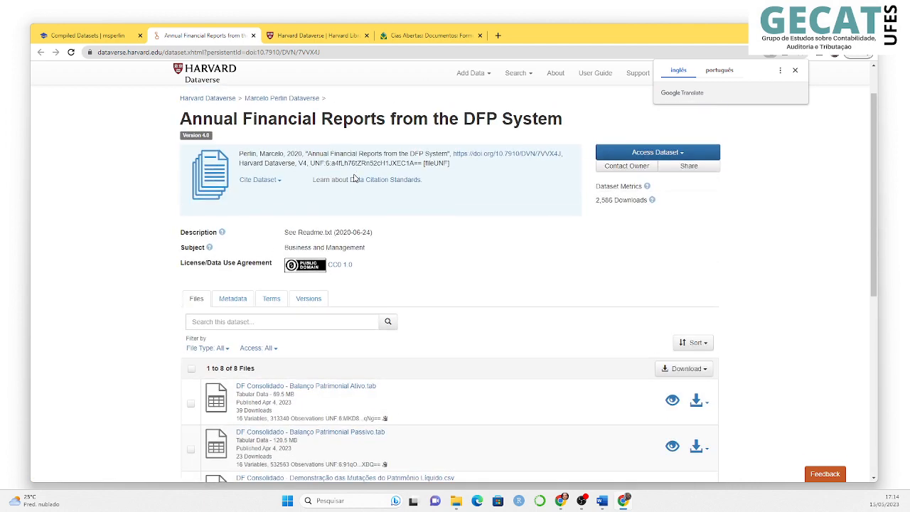
scroll(354, 179, down, 1)
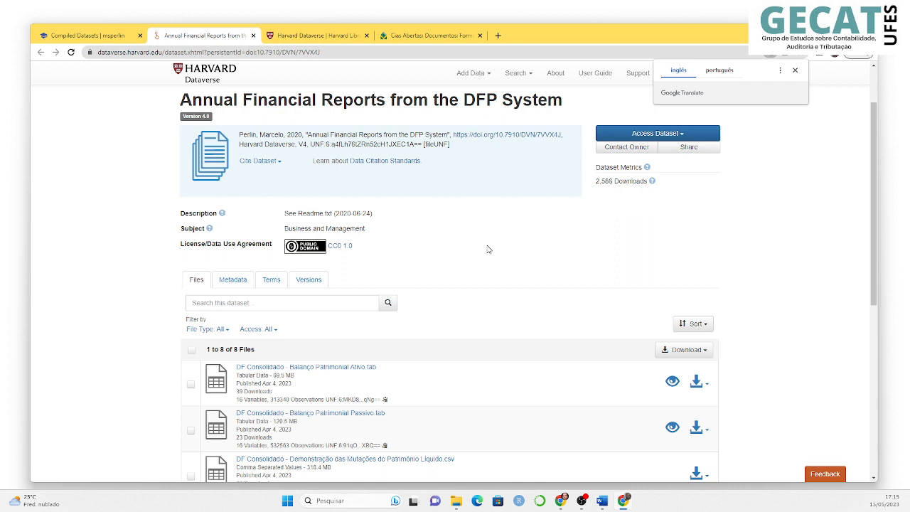
click(457, 249)
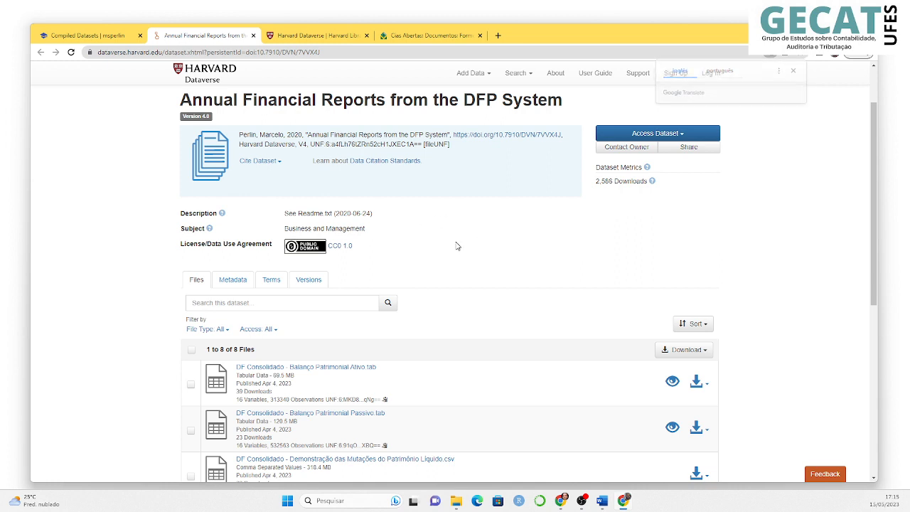
Return to the Compiled Datasets page and open the GetFREData corporate dataset at its file list
click(106, 41)
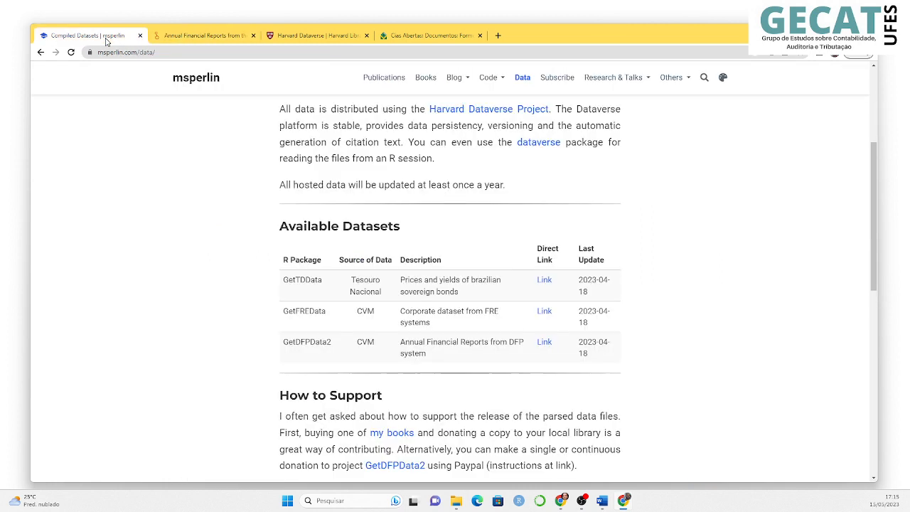
click(544, 313)
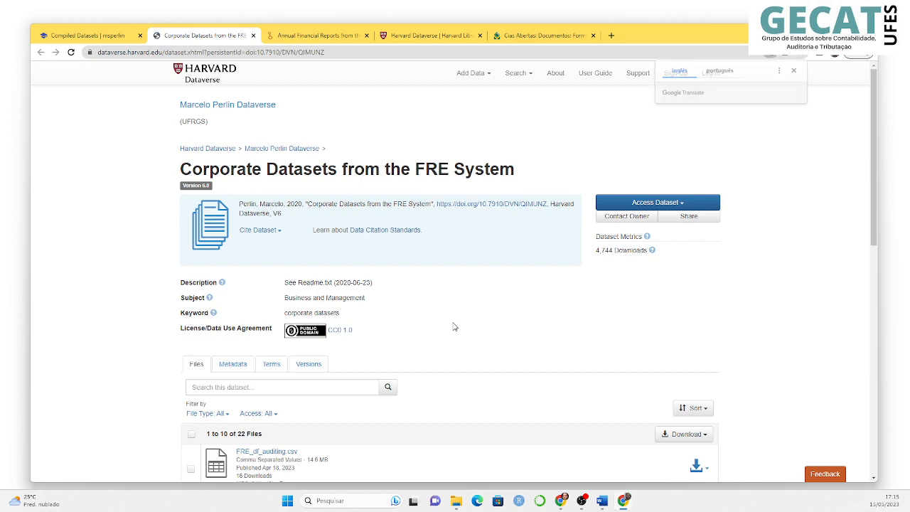
scroll(454, 327, down, 2)
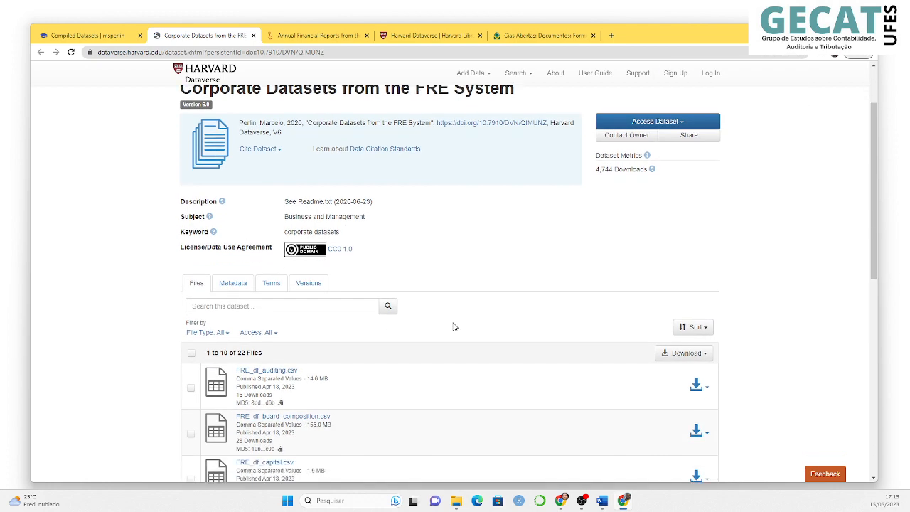
scroll(454, 326, down, 1)
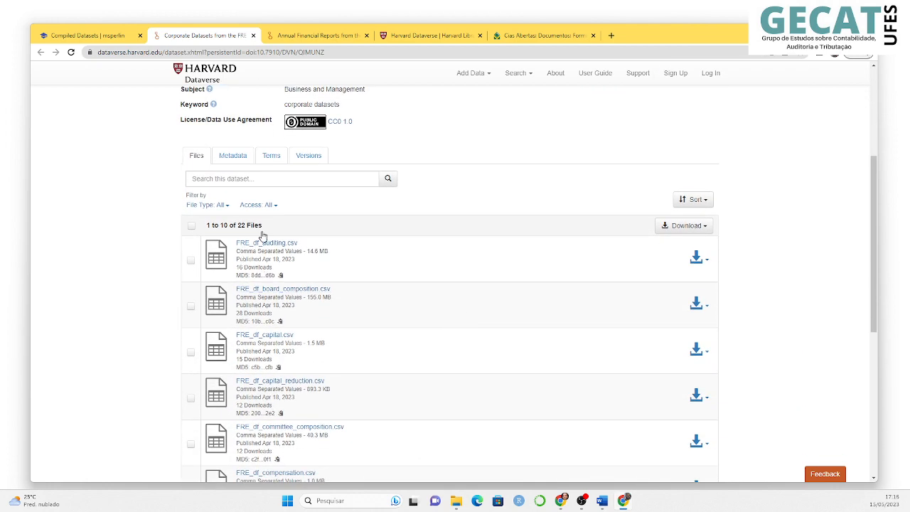
Download FRE_df_auditing.csv in Comma Separated Values format and set it to open once the download completes
click(695, 262)
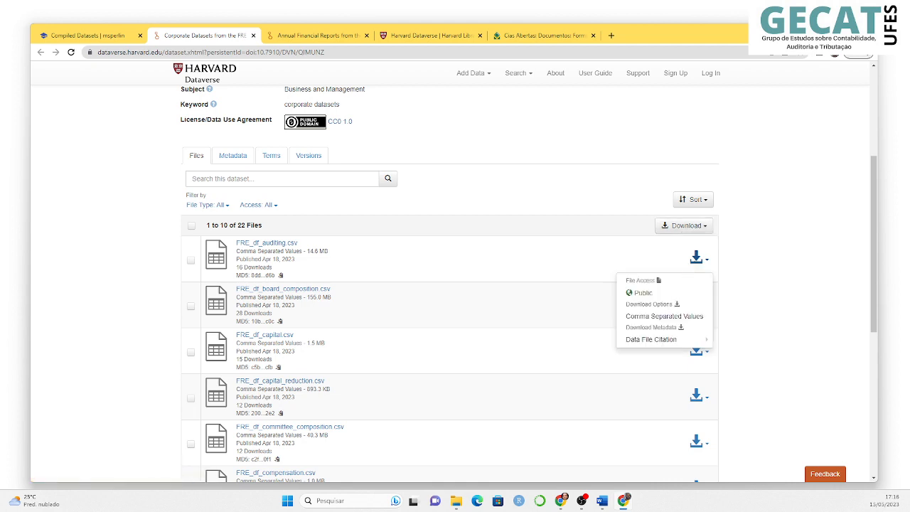
click(662, 317)
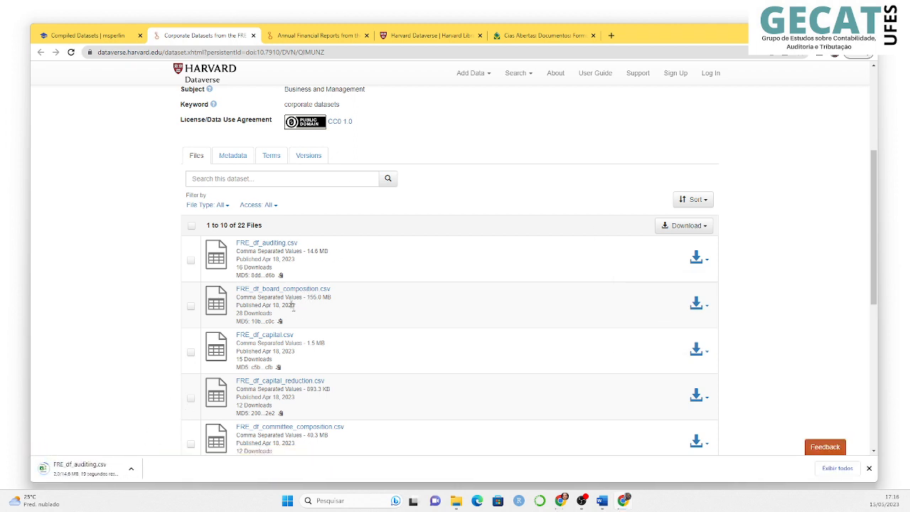
click(130, 470)
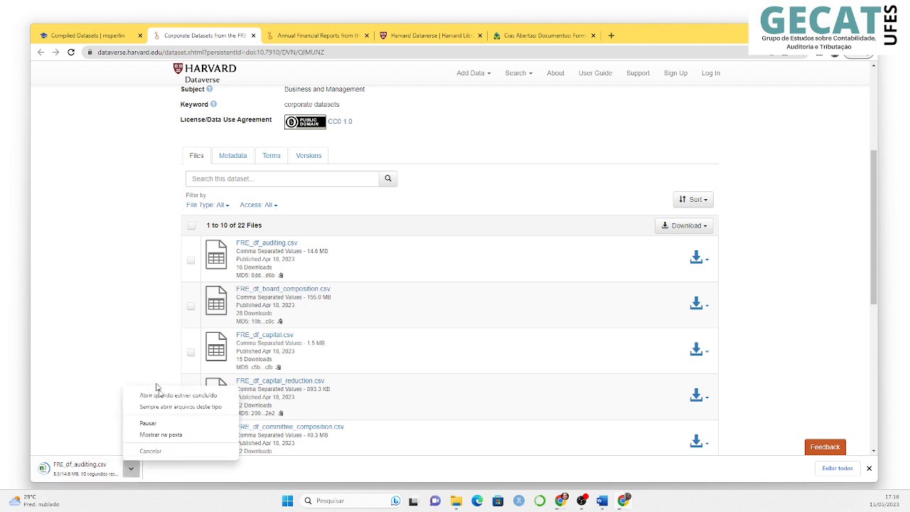
click(167, 401)
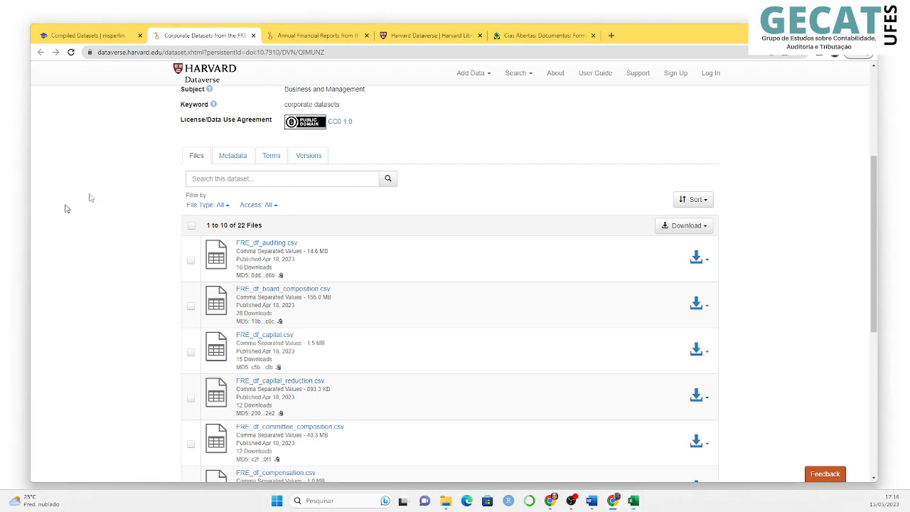
Bring the FRE_df_auditing workbook window into view, enlarge it to cover most of the desktop and select the whole sheet
drag(0, 186, 435, 96)
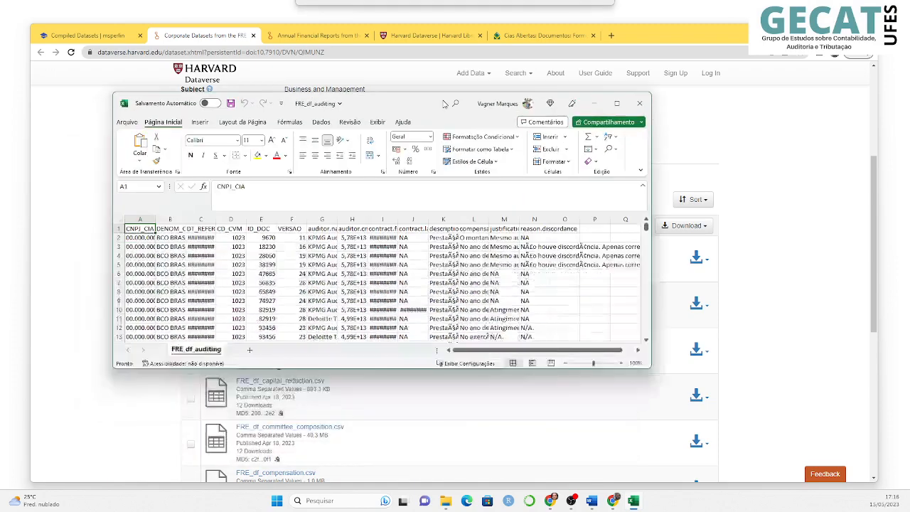
click(616, 105)
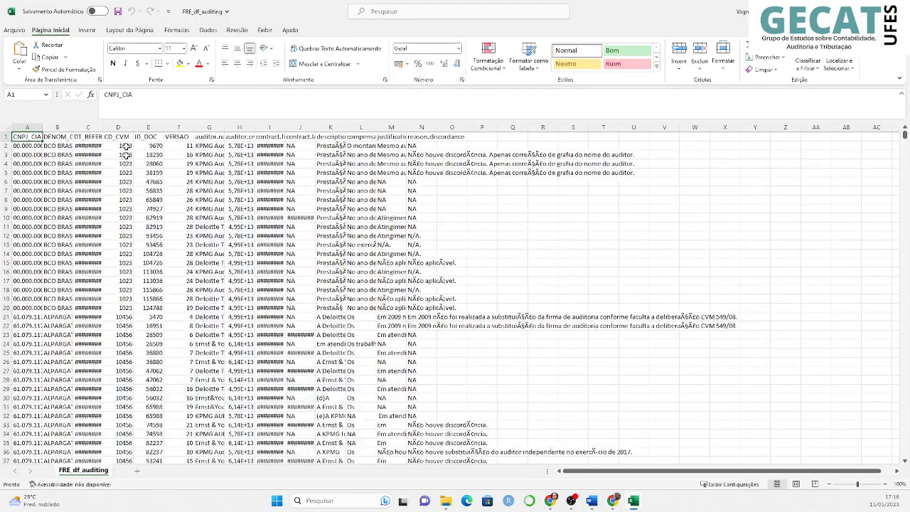
double_click(344, 4)
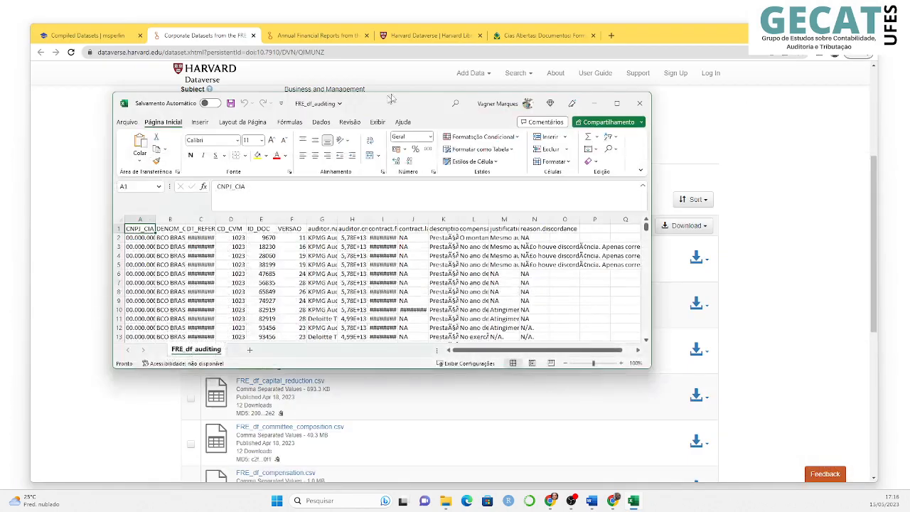
drag(395, 104, 320, 40)
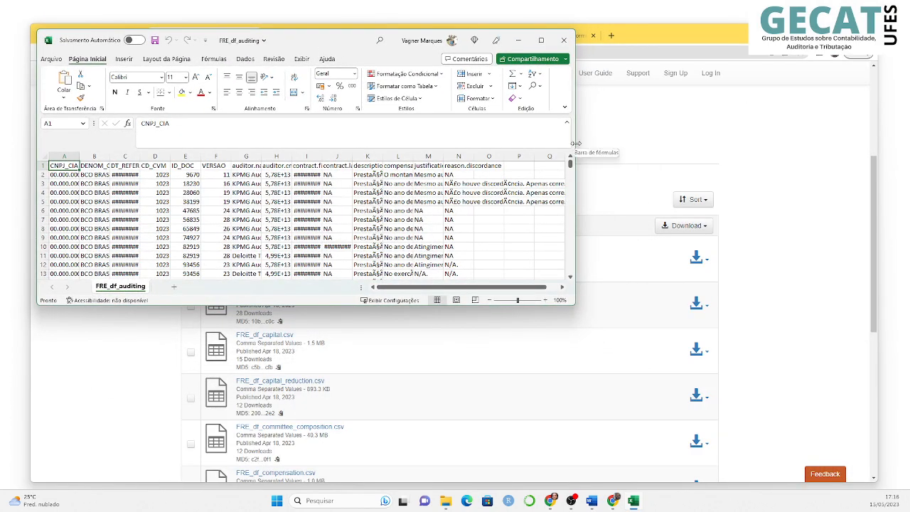
drag(573, 150, 852, 140)
drag(435, 305, 438, 472)
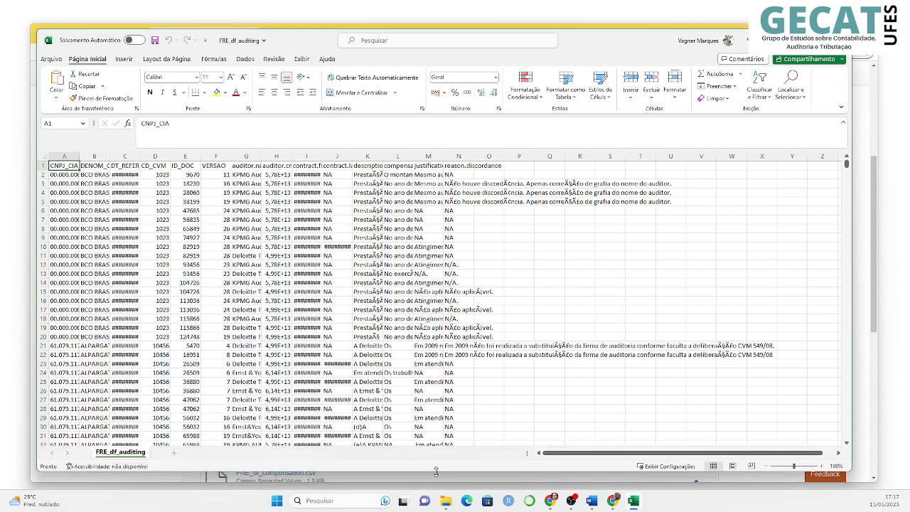
click(45, 158)
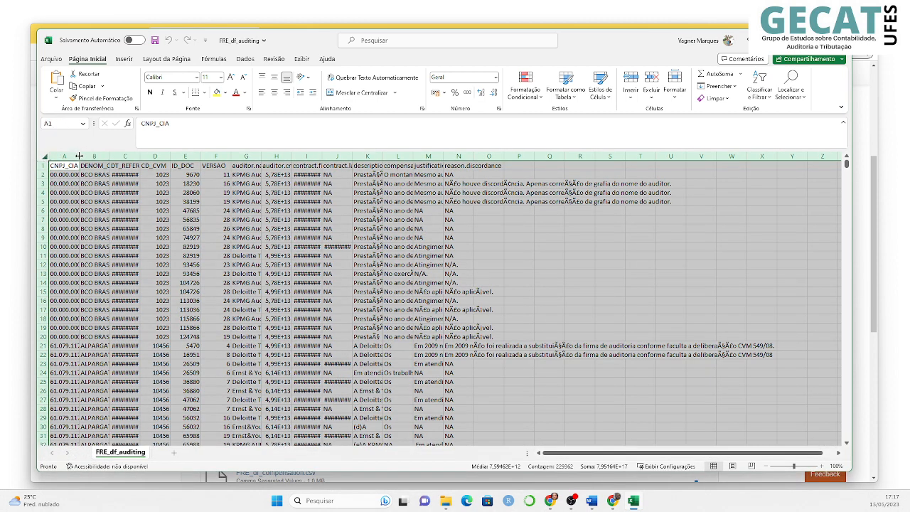
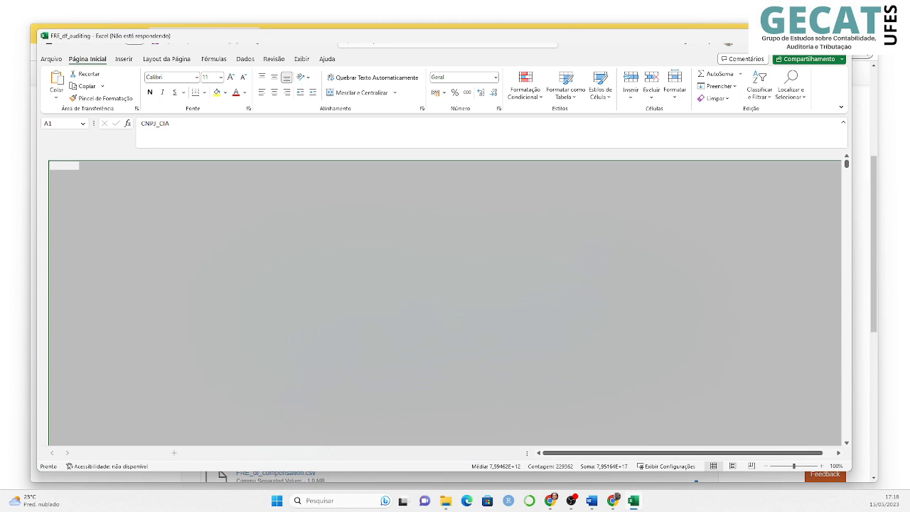
Switch back to the browser and examine the first and second pages of the FRE System dataset's file list
key(alt+Tab)
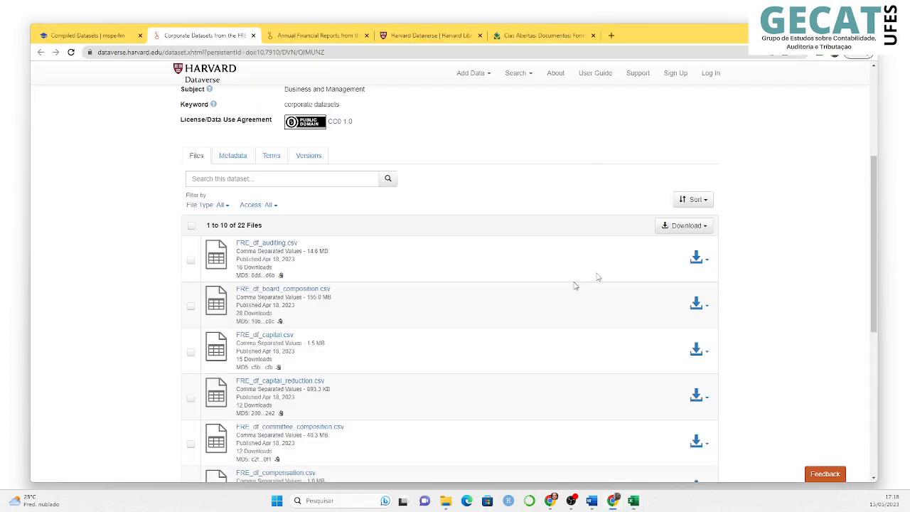
scroll(789, 245, down, 1)
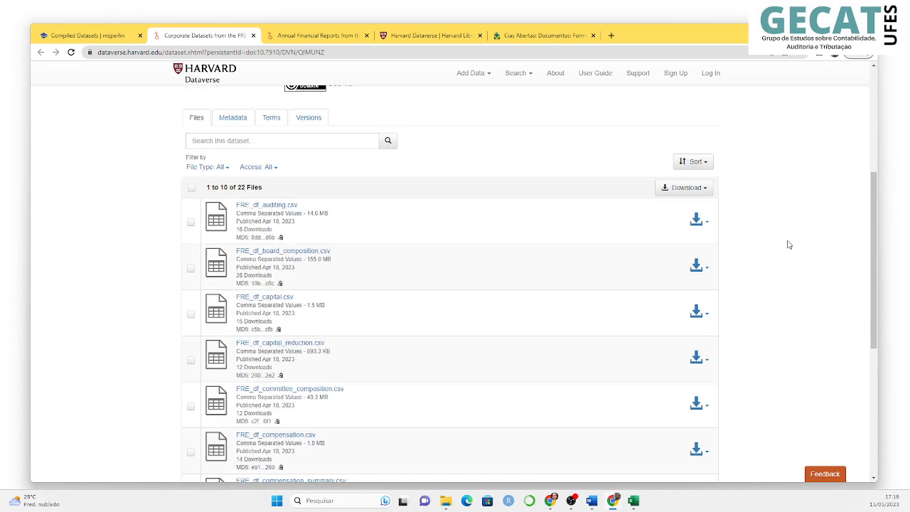
scroll(788, 244, down, 2)
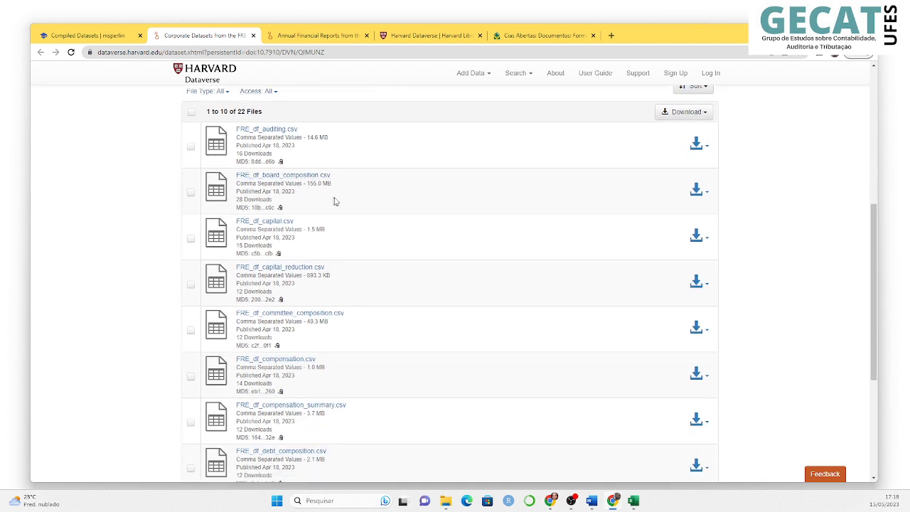
scroll(362, 208, down, 1)
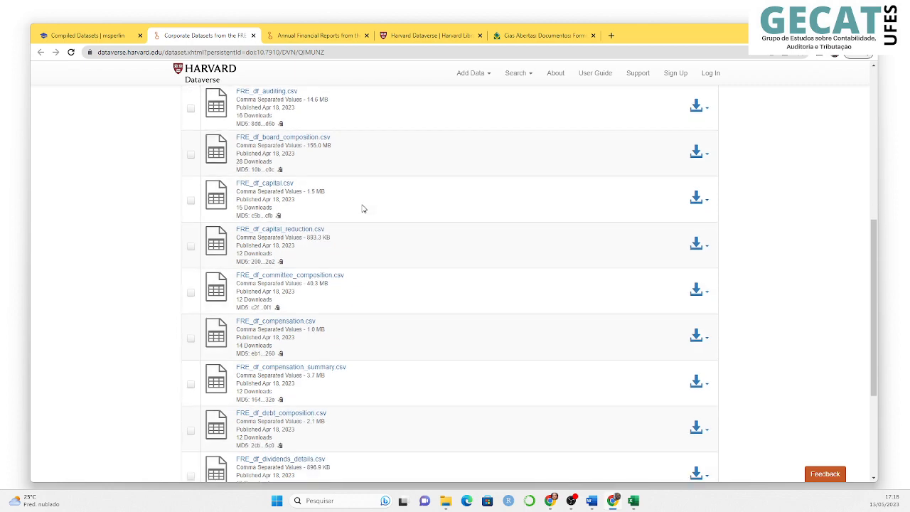
scroll(268, 192, down, 1)
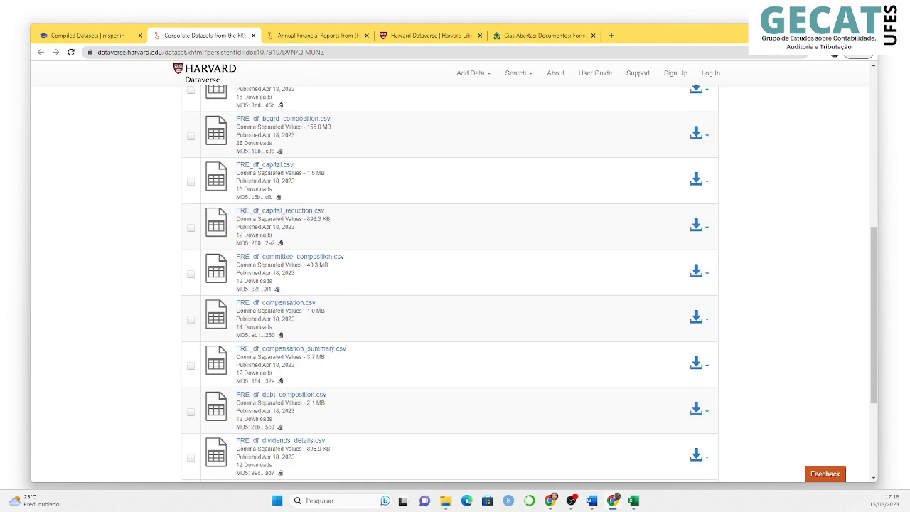
scroll(267, 192, down, 1)
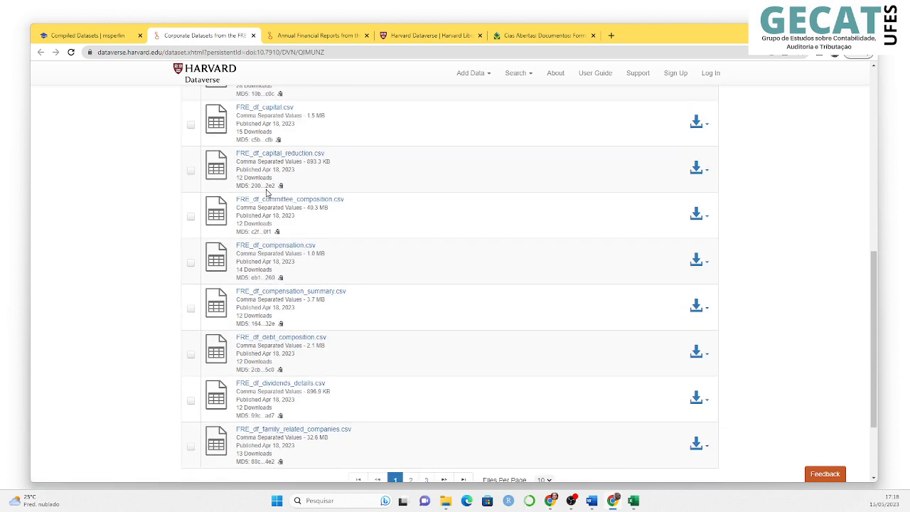
scroll(267, 192, down, 1)
scroll(269, 198, down, 1)
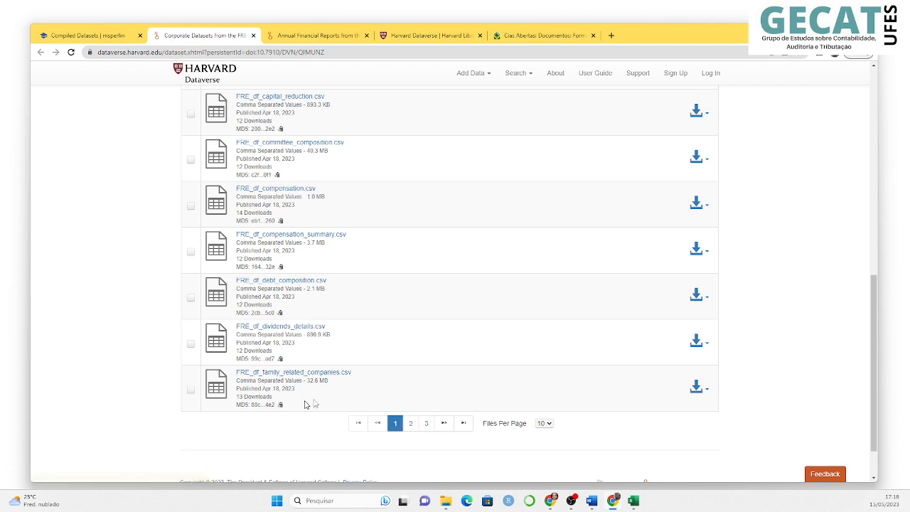
click(411, 425)
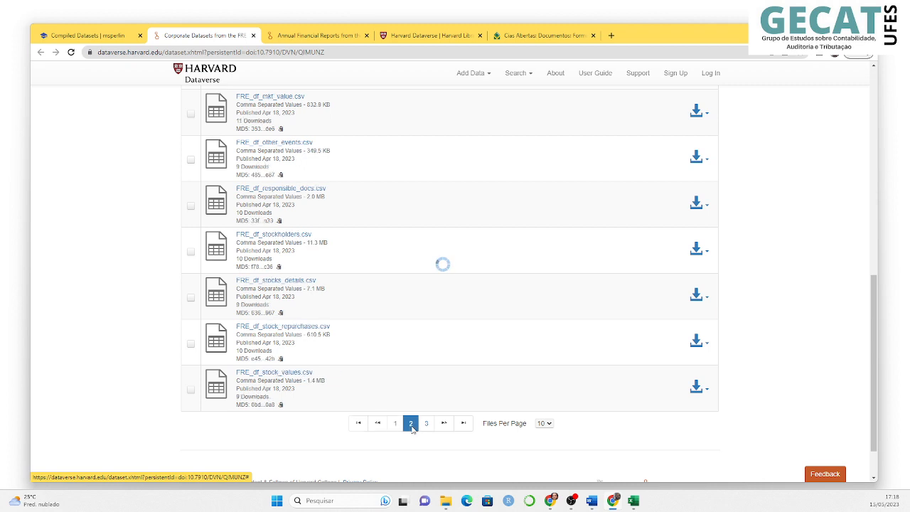
scroll(92, 201, up, 5)
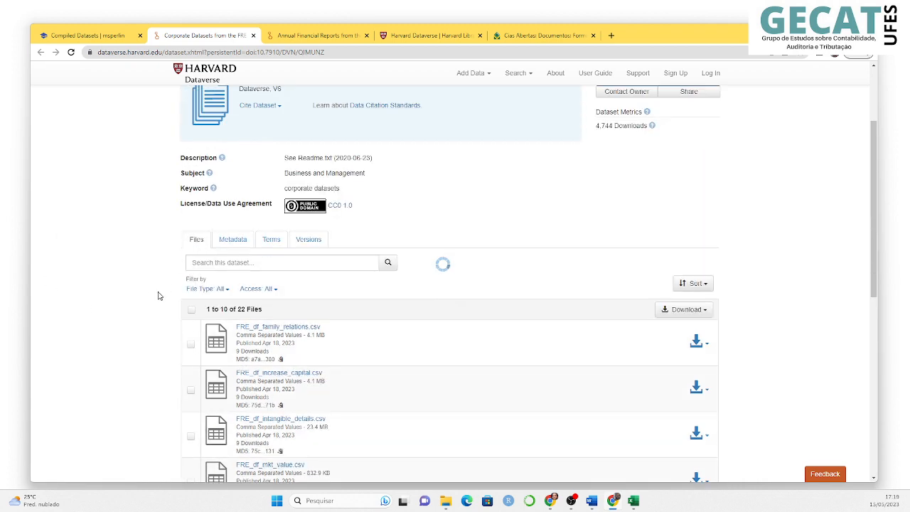
Examine the files on the second page of the FRE System dataset and open the third page of the list
scroll(159, 296, down, 6)
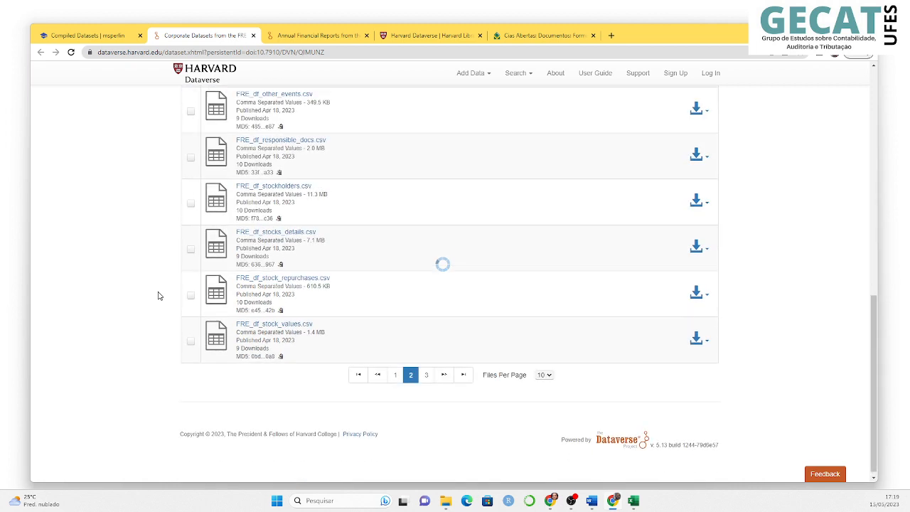
scroll(159, 296, up, 1)
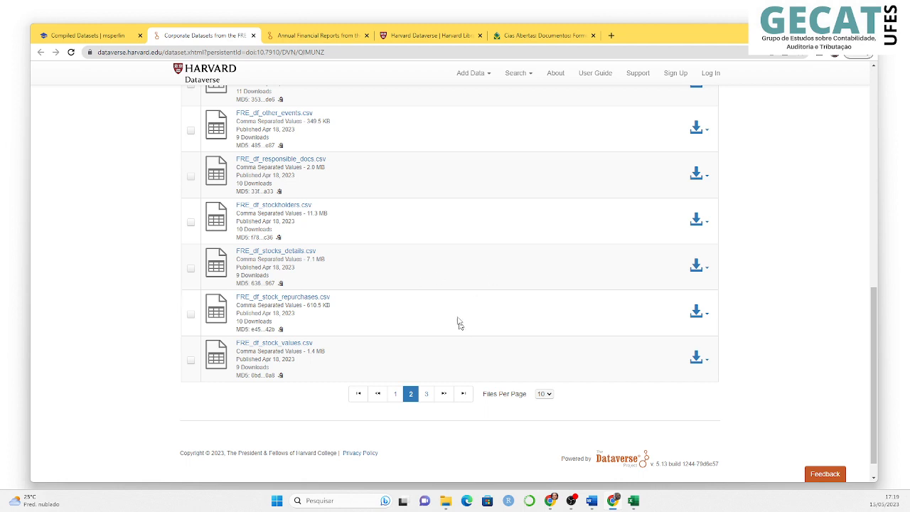
scroll(405, 289, up, 3)
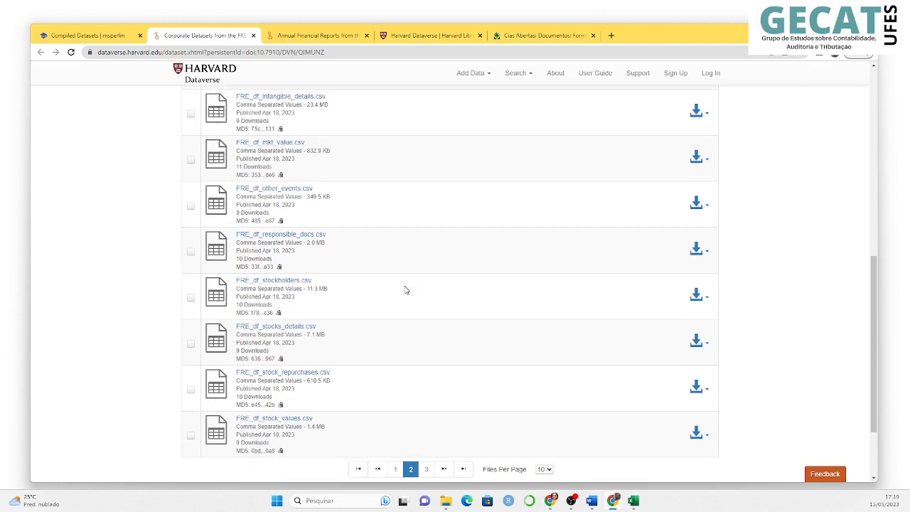
scroll(405, 289, up, 1)
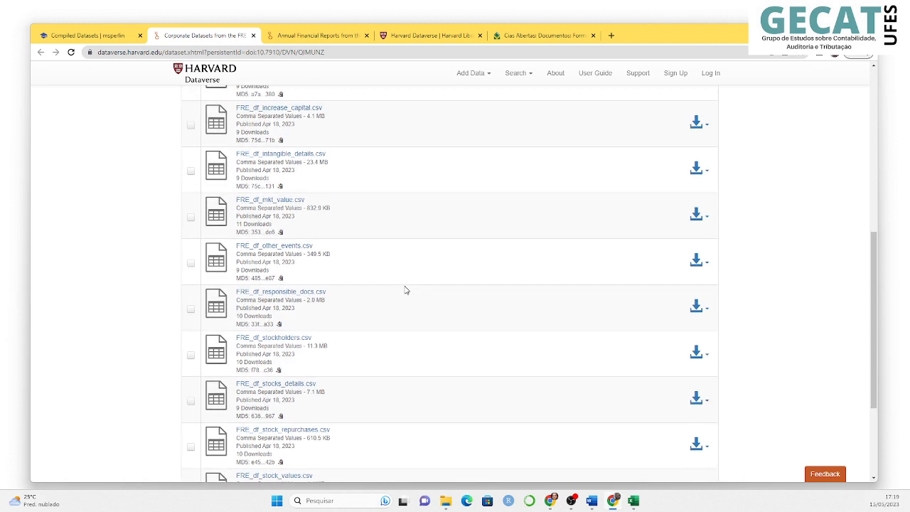
scroll(405, 289, down, 1)
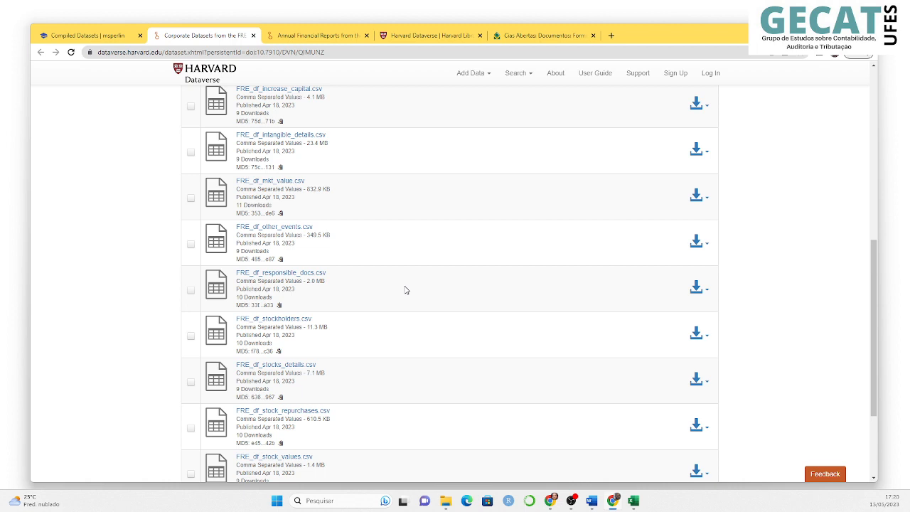
scroll(405, 289, down, 2)
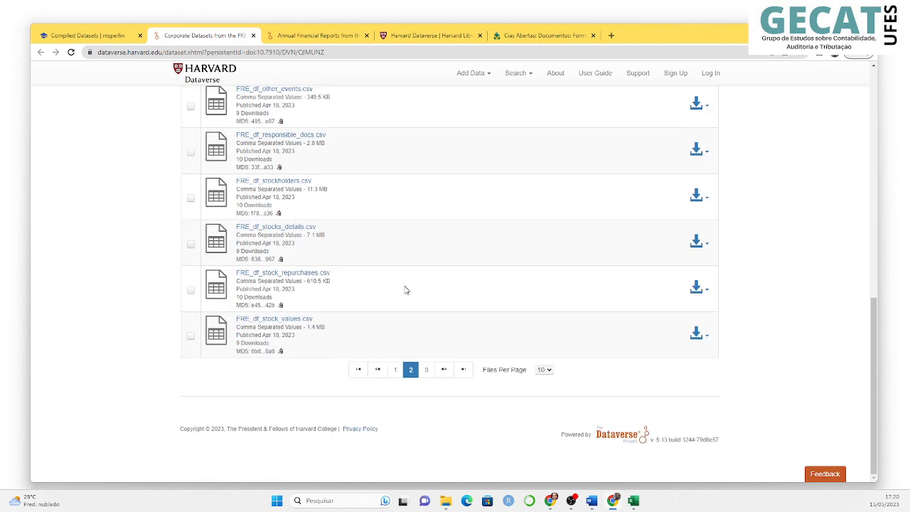
click(427, 369)
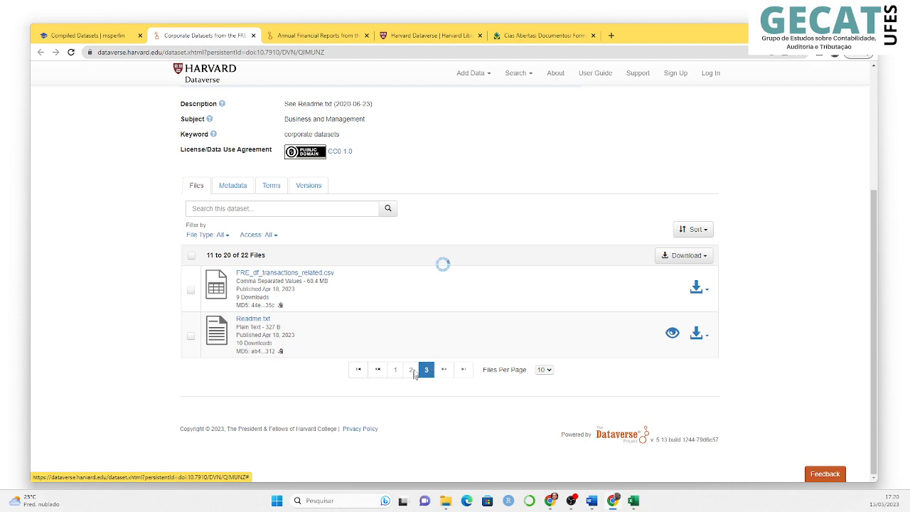
Return to the Compiled Datasets page and review its introduction and the table of available datasets
click(89, 35)
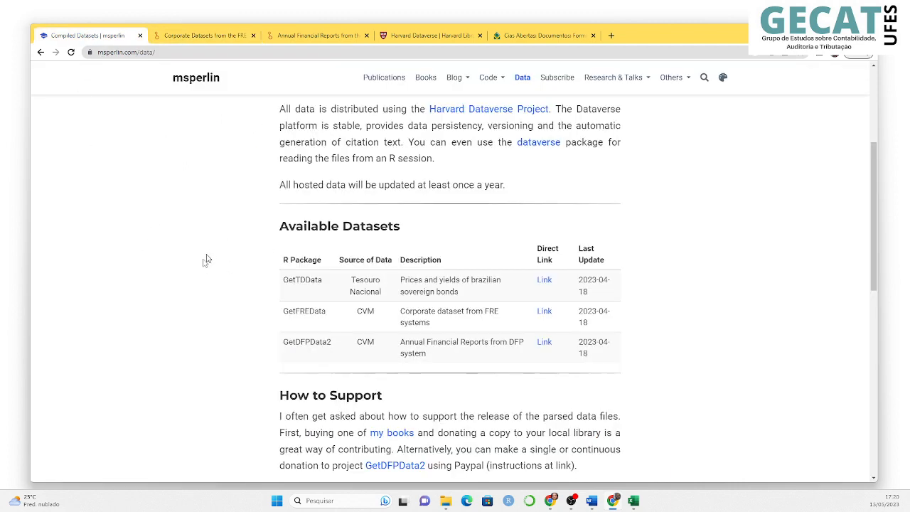
scroll(210, 260, up, 3)
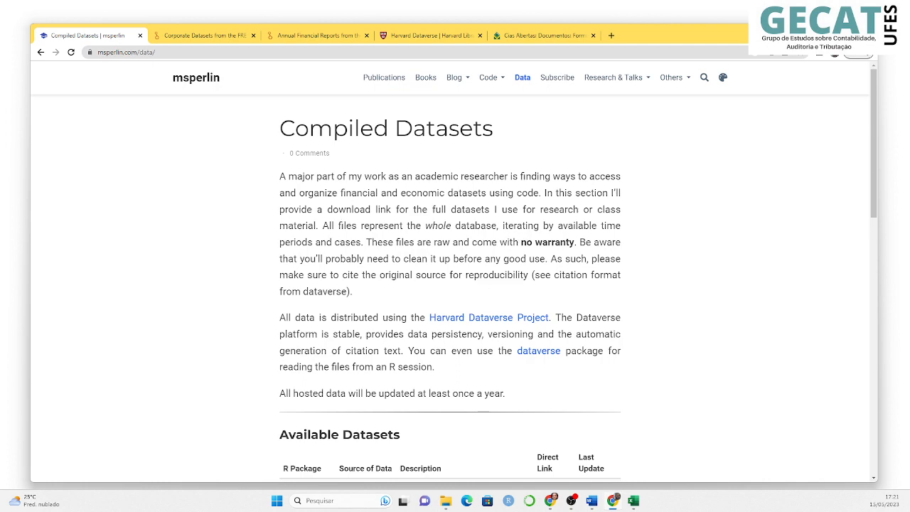
scroll(450, 284, down, 5)
scroll(450, 284, up, 5)
mouse_move(502, 80)
scroll(585, 411, down, 1)
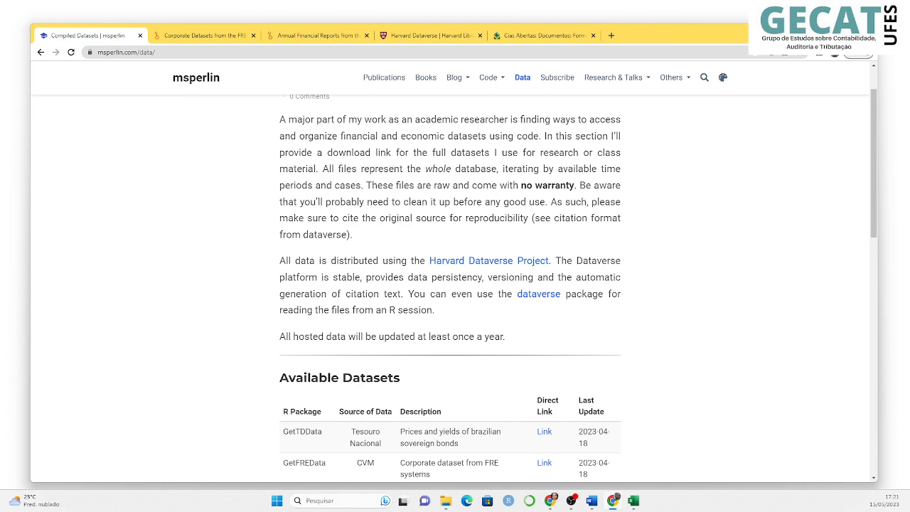
scroll(583, 373, down, 2)
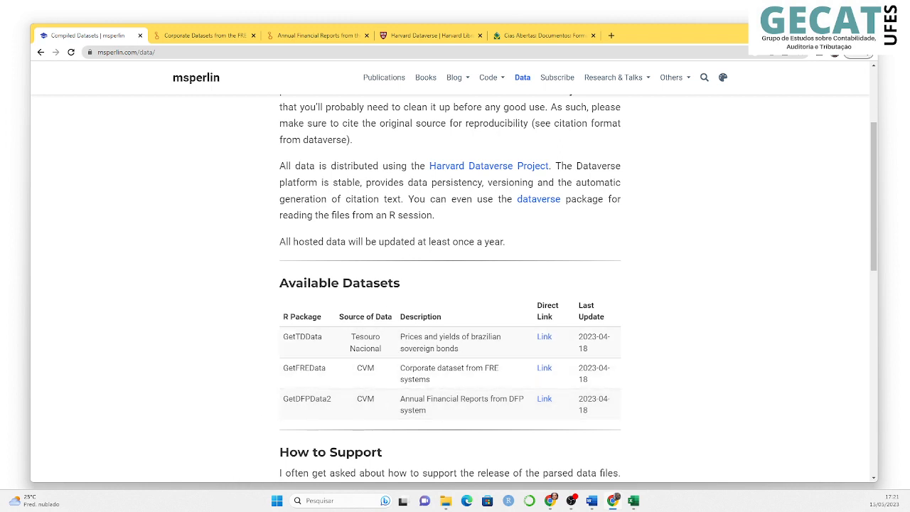
scroll(520, 148, up, 1)
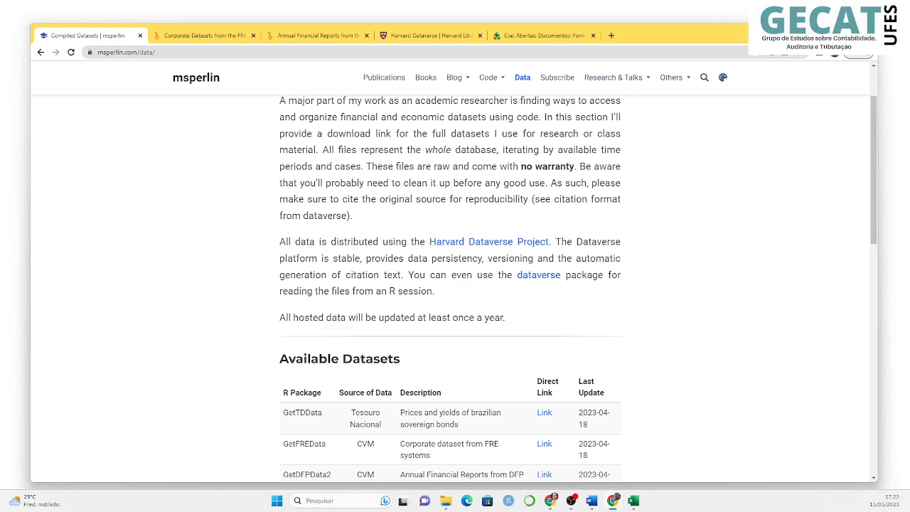
Switch to the CVM page on DFP forms, read its description and open the history of files since 2010
click(209, 44)
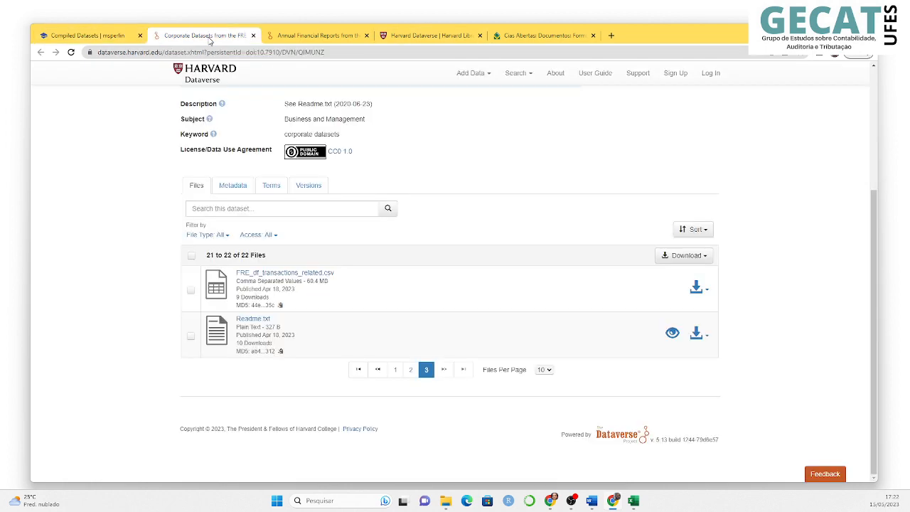
click(300, 43)
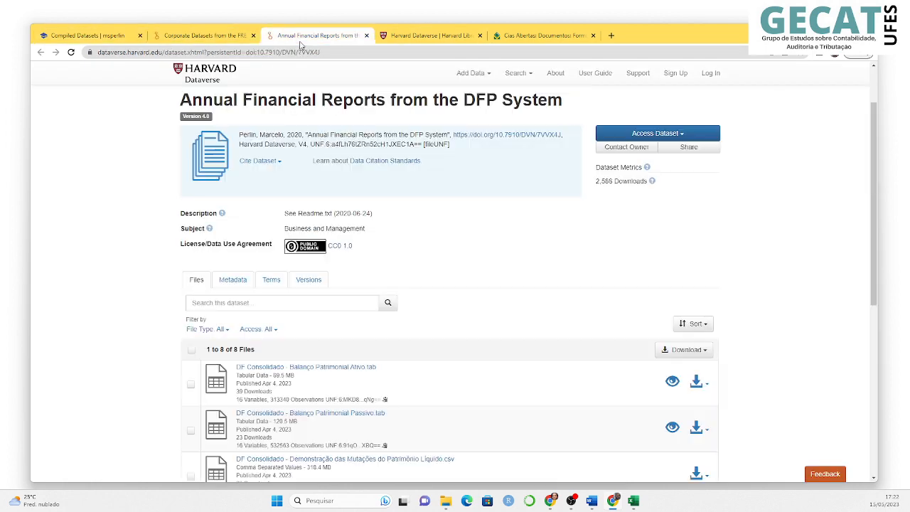
click(510, 37)
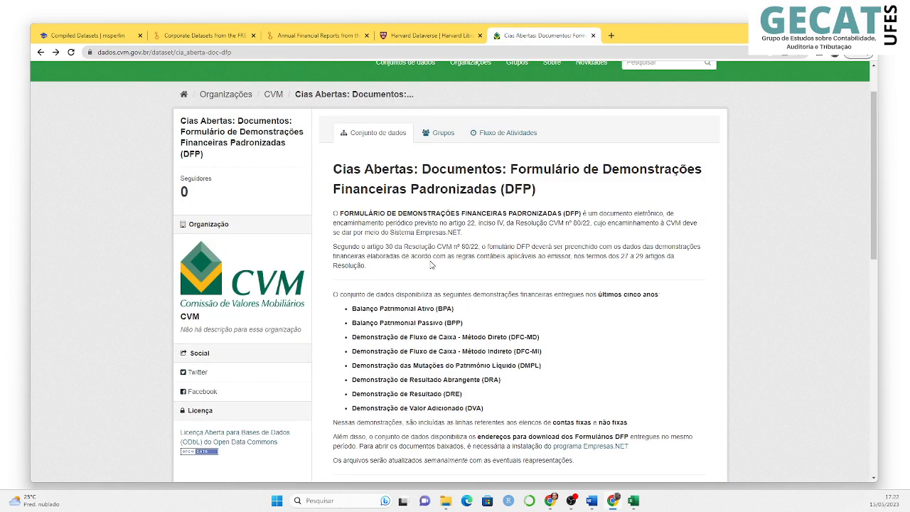
scroll(430, 265, down, 3)
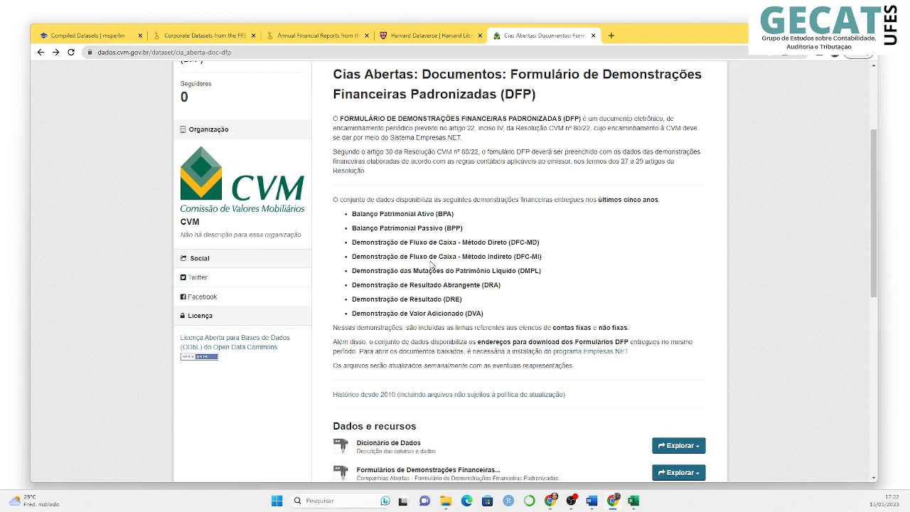
scroll(430, 264, down, 1)
scroll(430, 265, up, 1)
scroll(491, 219, down, 1)
scroll(491, 219, up, 2)
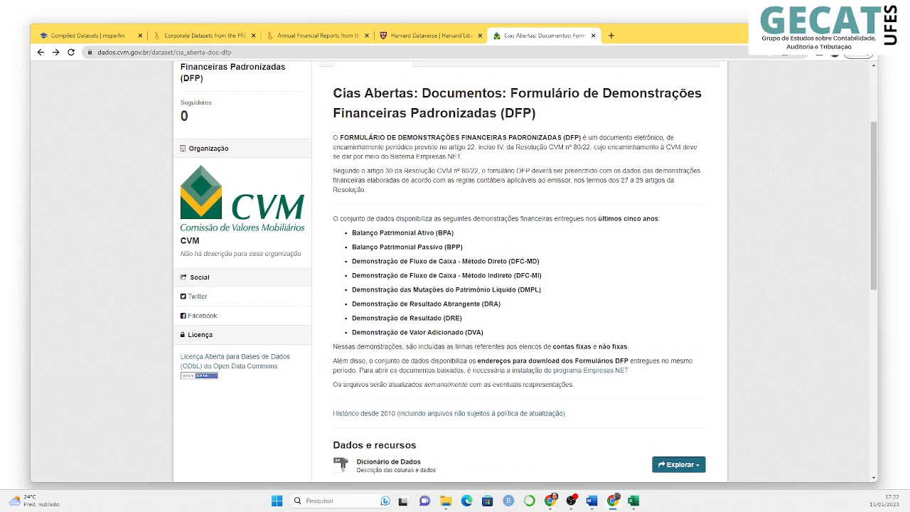
scroll(424, 194, down, 2)
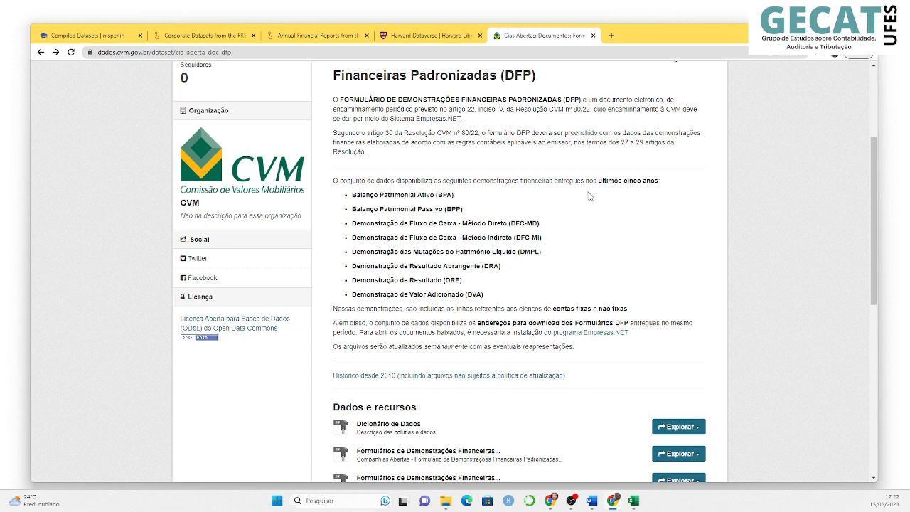
click(470, 376)
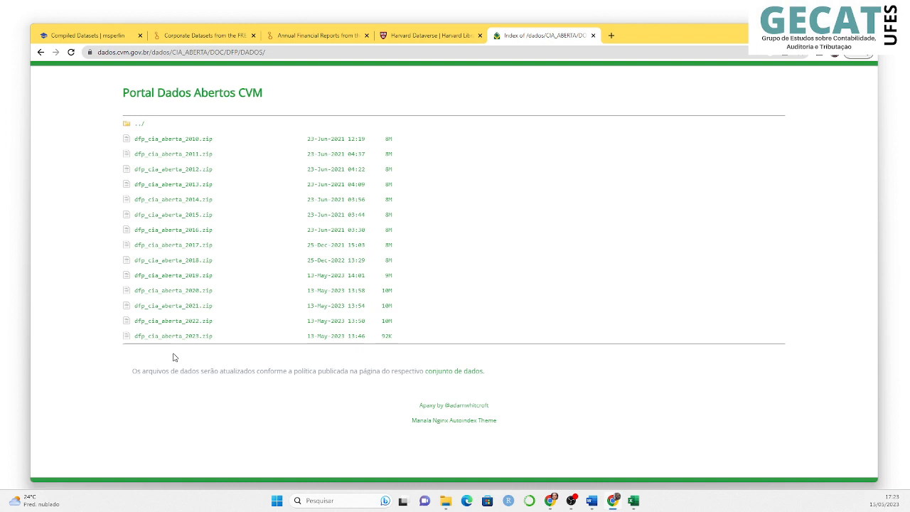
Compare the Compiled Datasets page with the CVM index of yearly DFP zip files, ending on Compiled Datasets
click(92, 34)
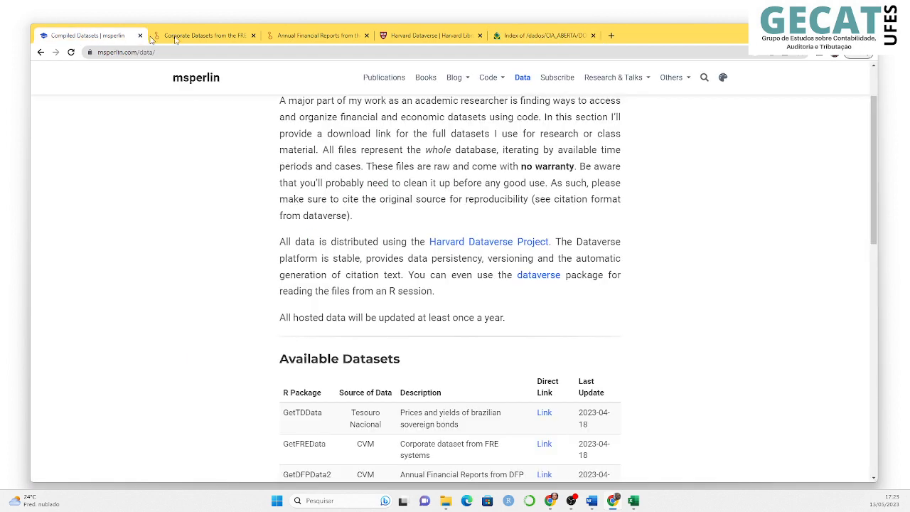
click(514, 37)
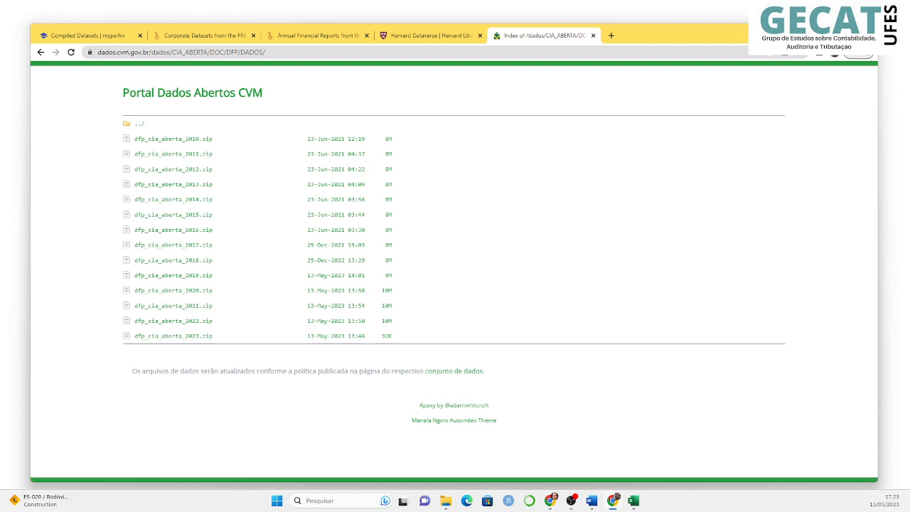
click(92, 39)
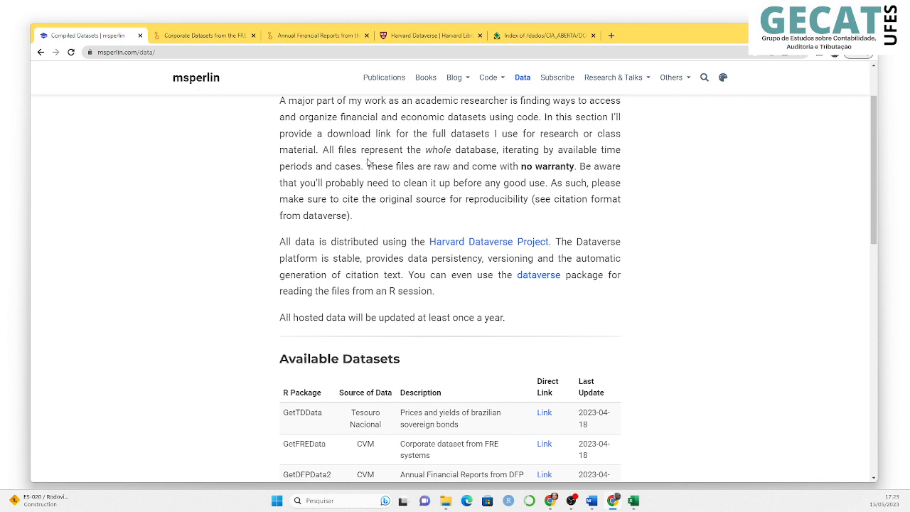
Switch to the Harvard Dataverse tool page, search the Harvard Library site for a researcher's surname and look through the results
click(429, 37)
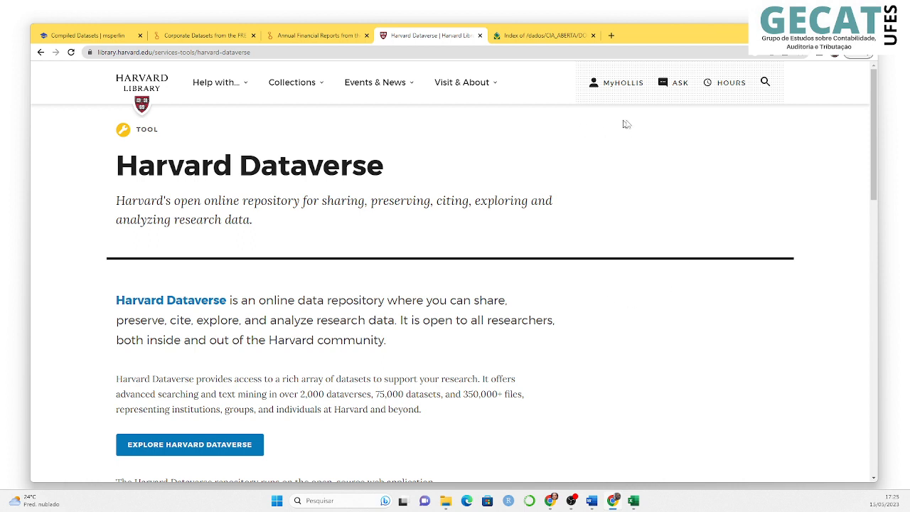
click(766, 83)
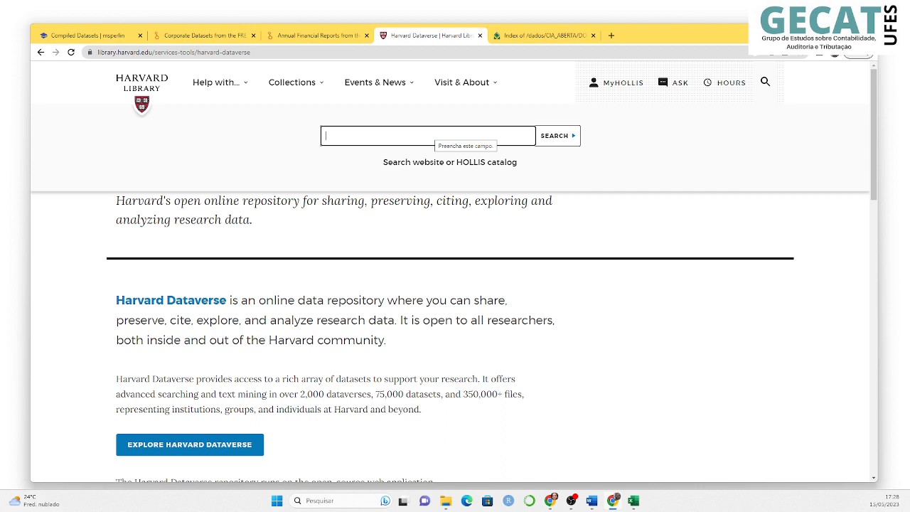
text(marques)
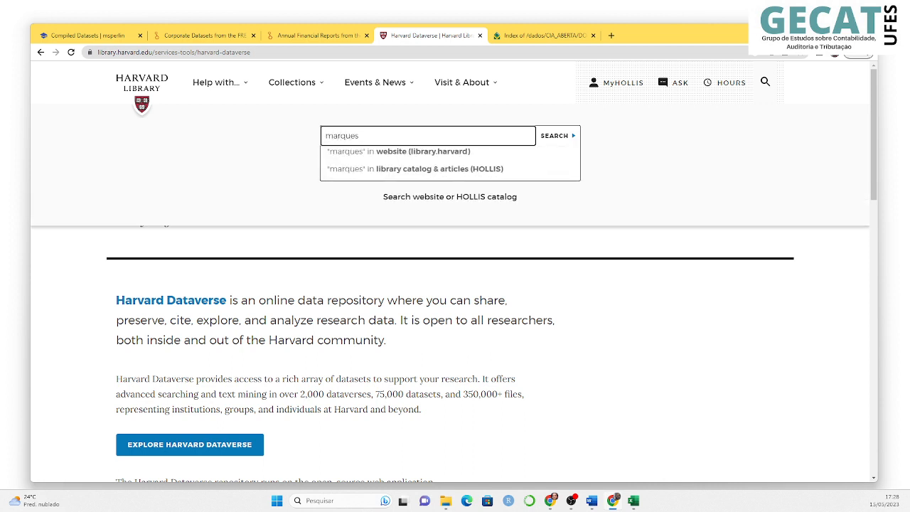
key(Return)
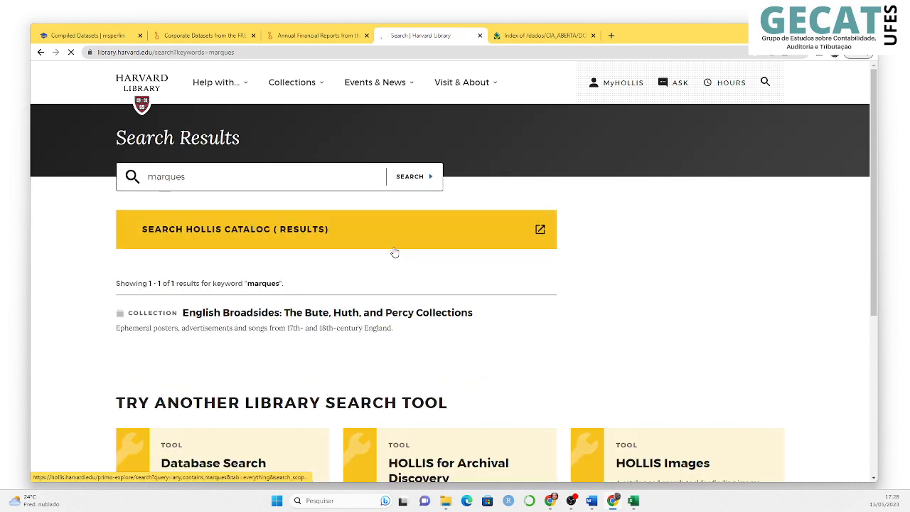
scroll(394, 252, down, 4)
scroll(395, 253, up, 4)
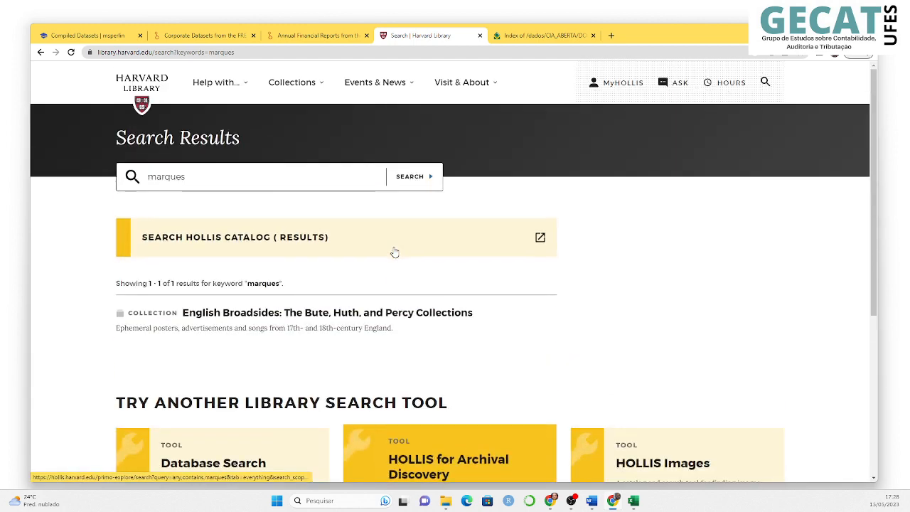
Search the web for "harvard dataverse", open the Harvard Library result and go from it to the Dataverse repository's home page
click(171, 52)
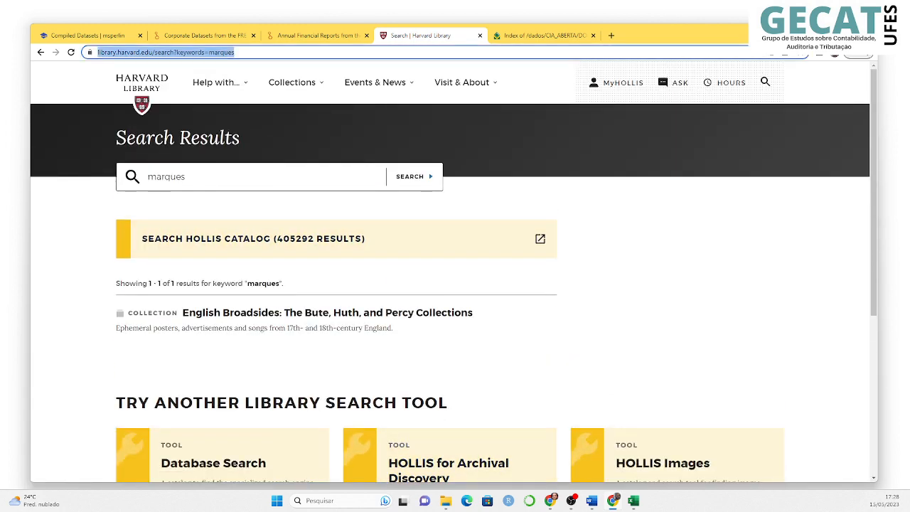
text(harva)
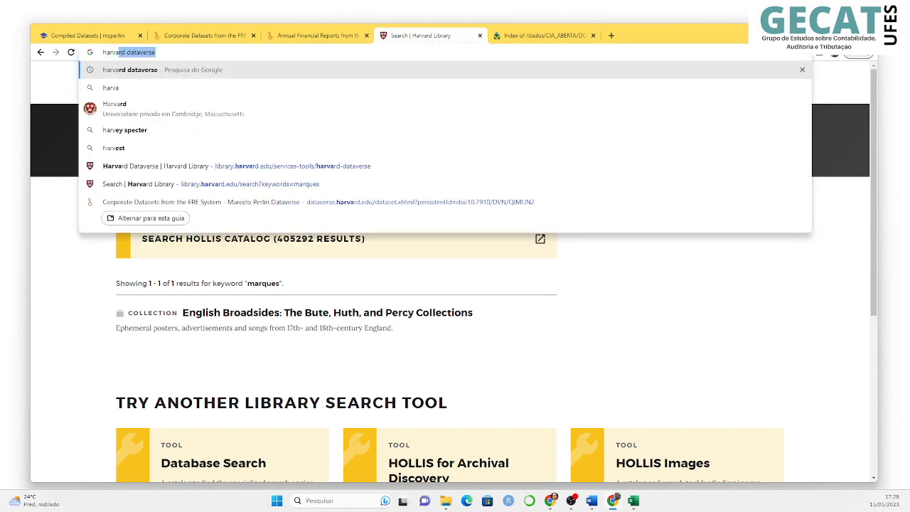
text(r)
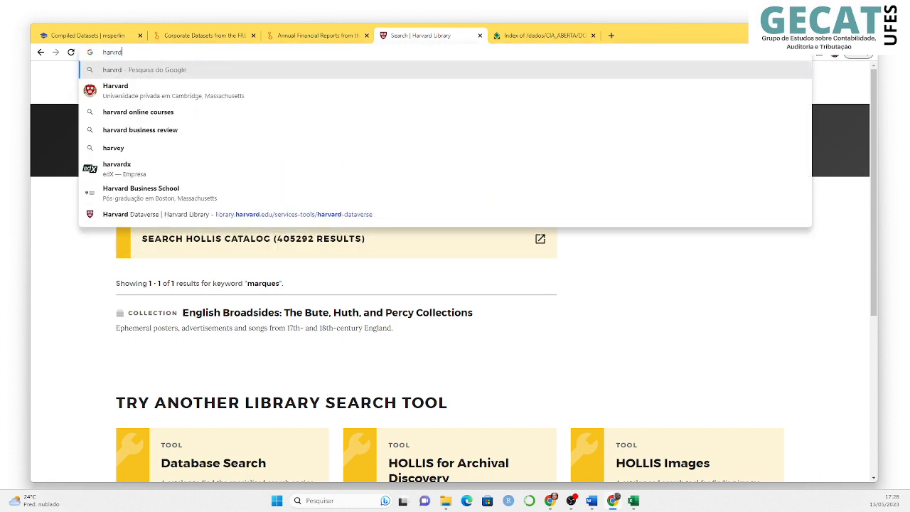
text(d)
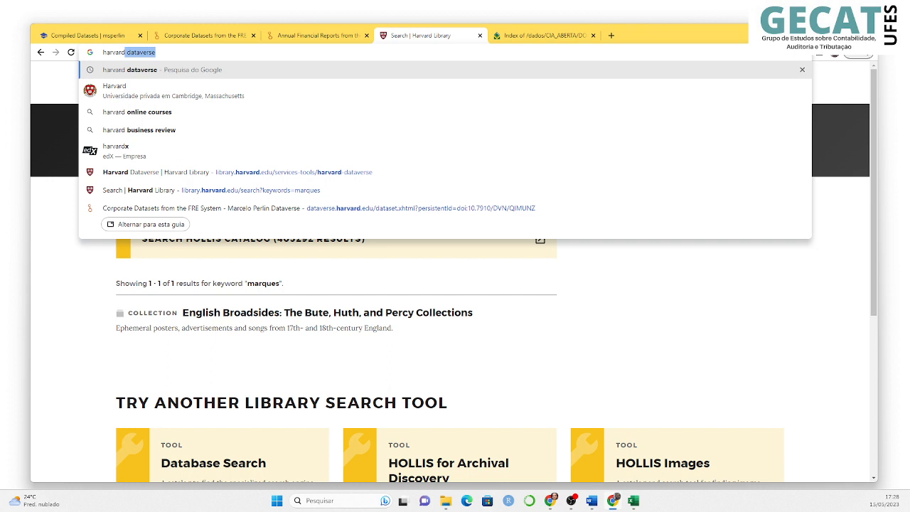
key(Return)
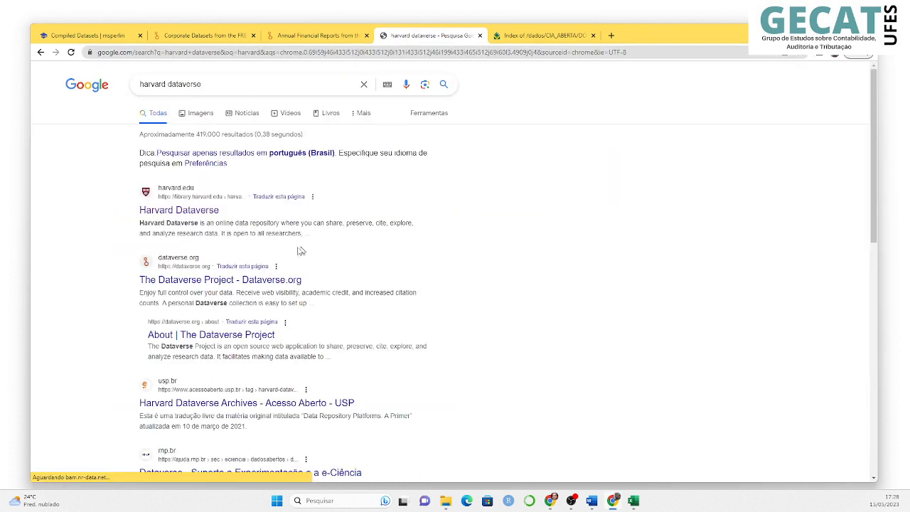
click(192, 216)
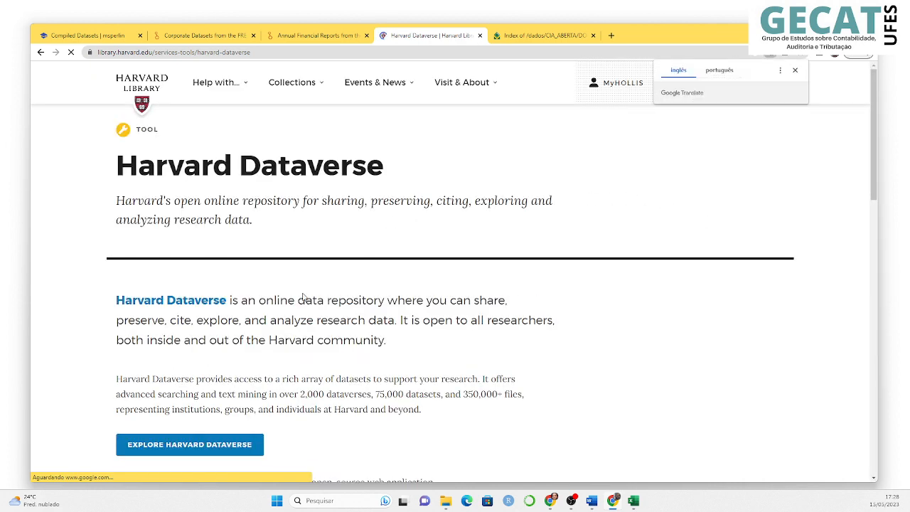
click(223, 453)
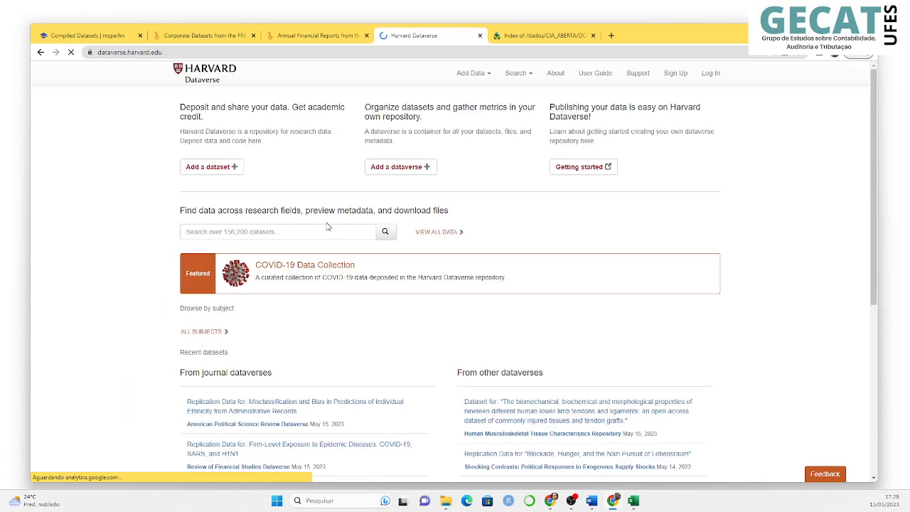
Search the Harvard Dataverse repository for a researcher's full name and look through the first results
click(329, 229)
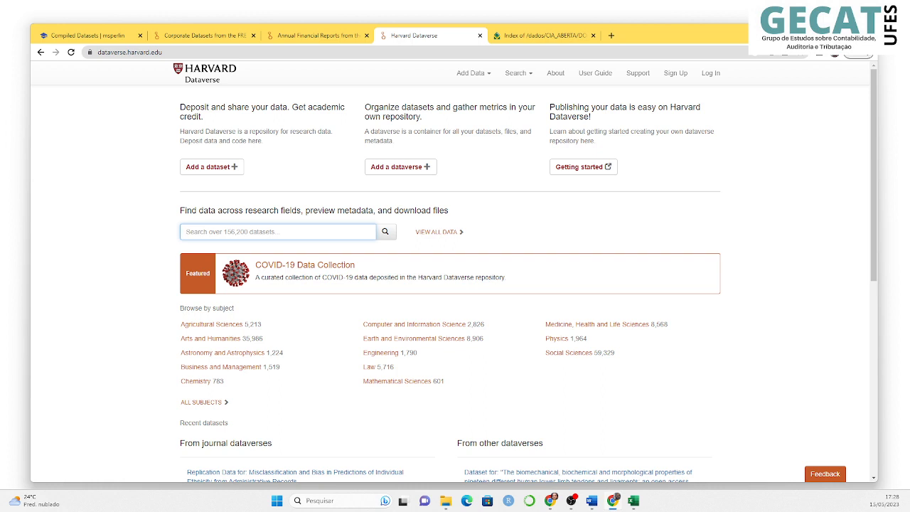
text(vagner marques)
key(Return)
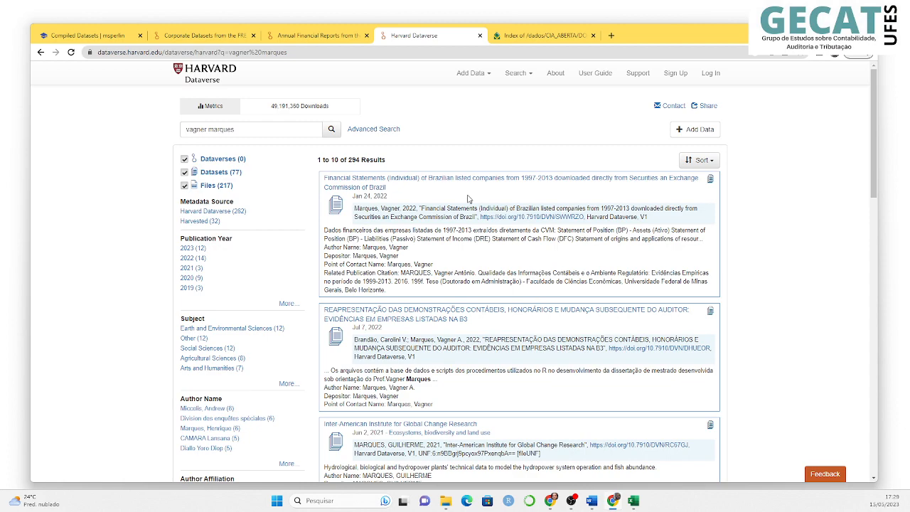
scroll(468, 199, down, 3)
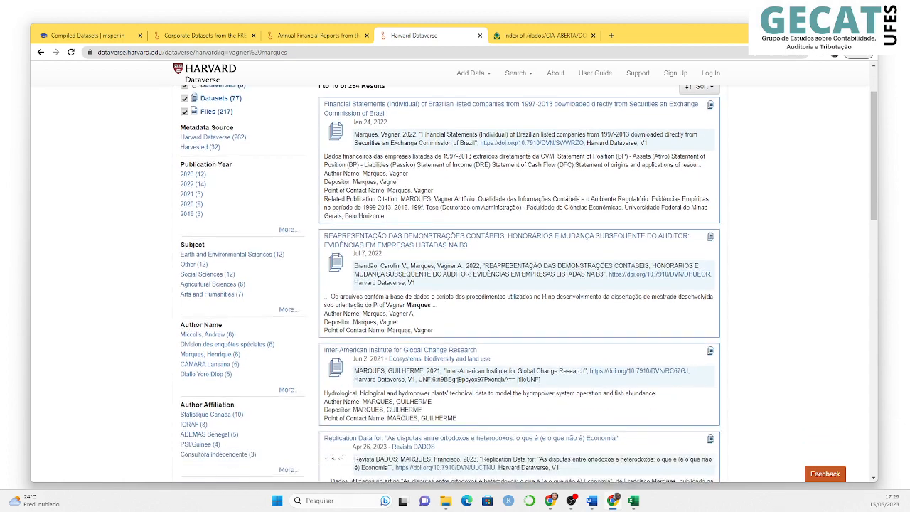
scroll(469, 202, up, 2)
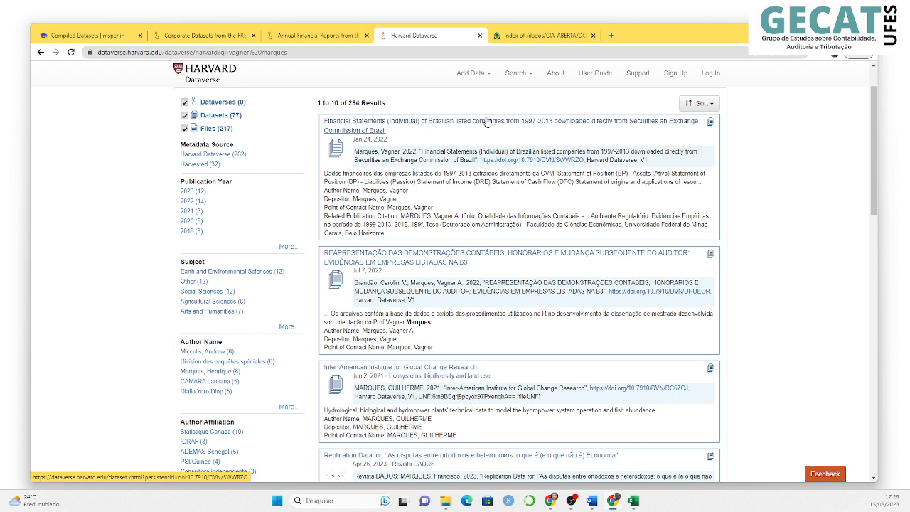
Open the dataset of individual financial statements of Brazilian listed companies from 1997-2013, review its description and file, and return to the search results
click(542, 125)
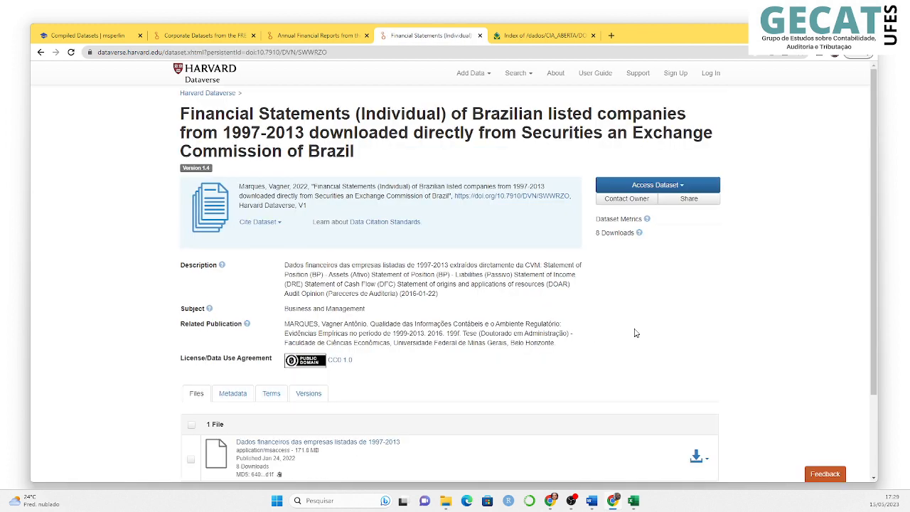
scroll(638, 325, down, 3)
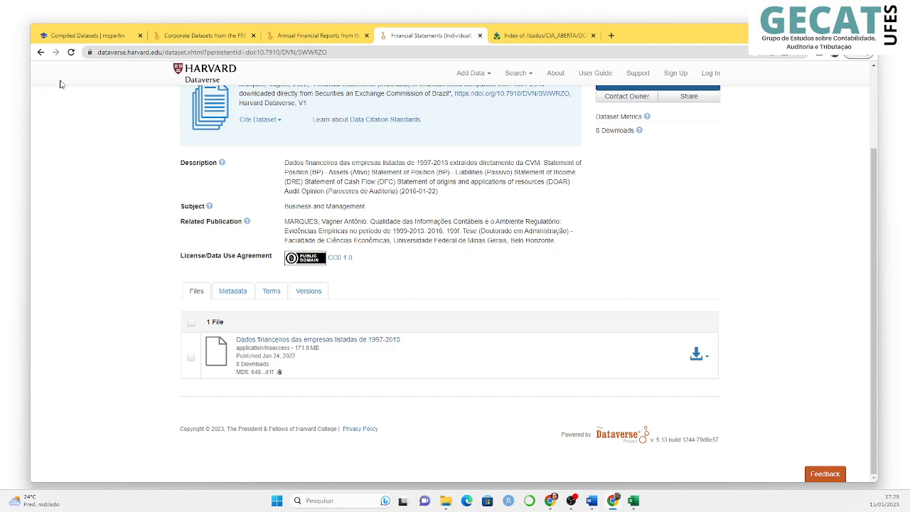
click(42, 53)
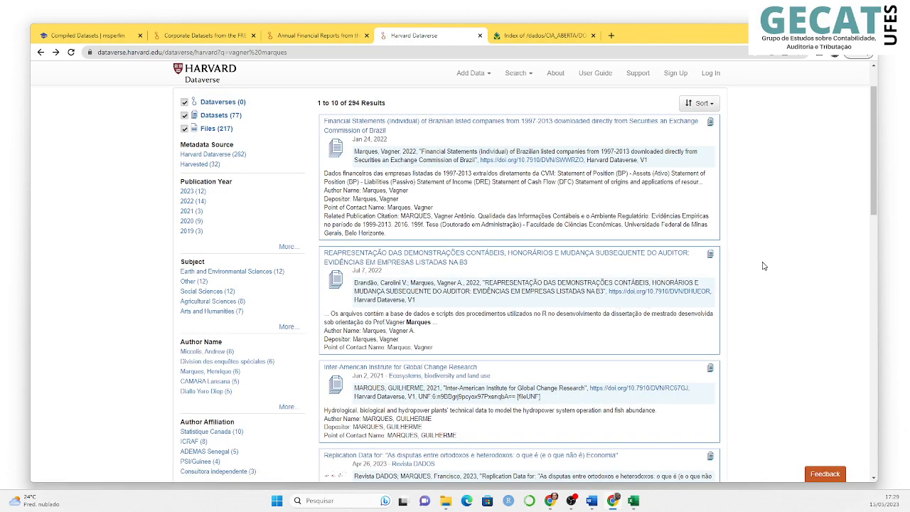
Open the dataset on restated financial statements, fees and auditor change in B3 companies, review its description and files, and return to the results
scroll(764, 266, down, 2)
scroll(763, 266, down, 3)
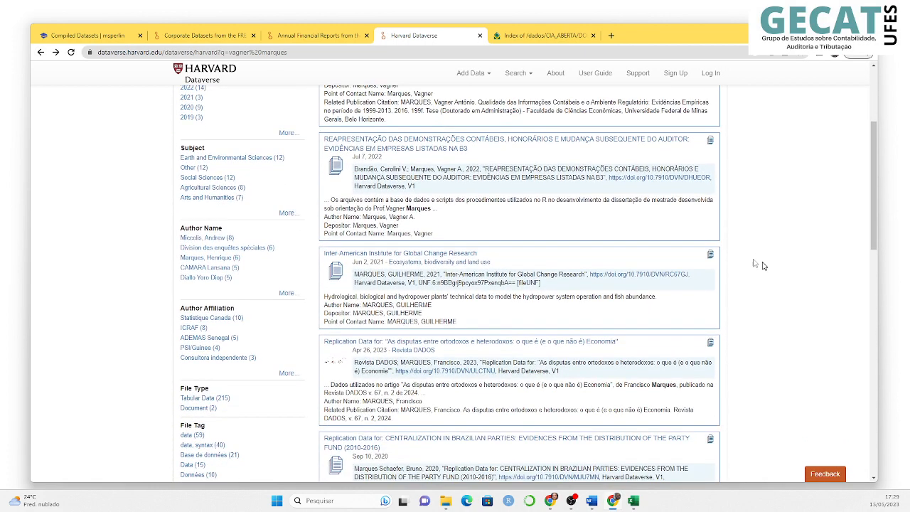
click(505, 146)
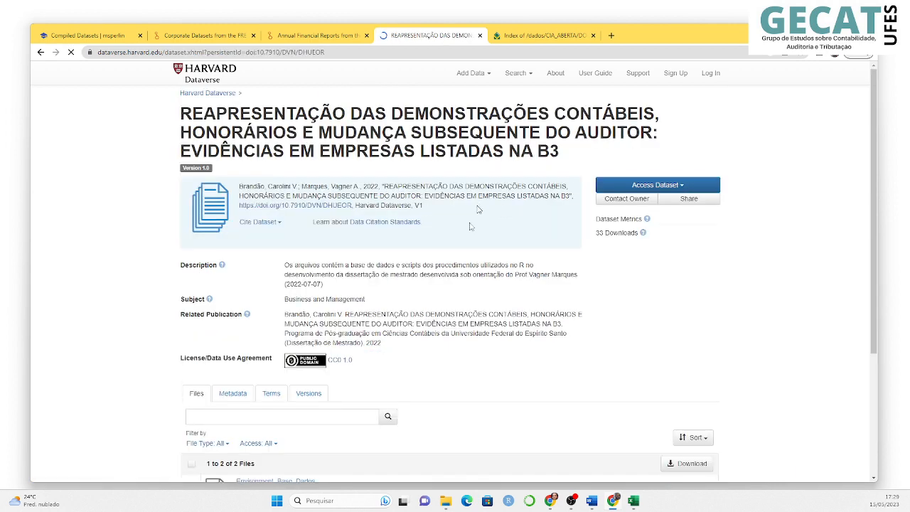
scroll(487, 365, down, 3)
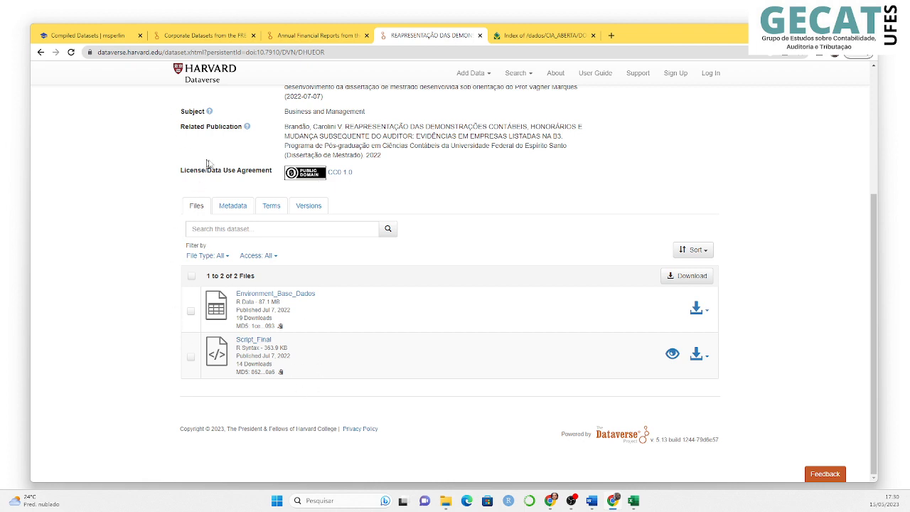
scroll(79, 171, up, 3)
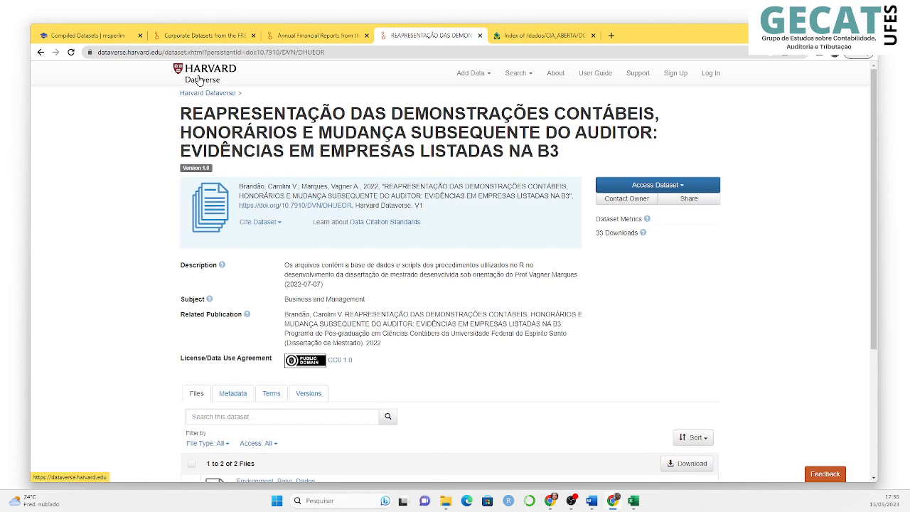
click(40, 52)
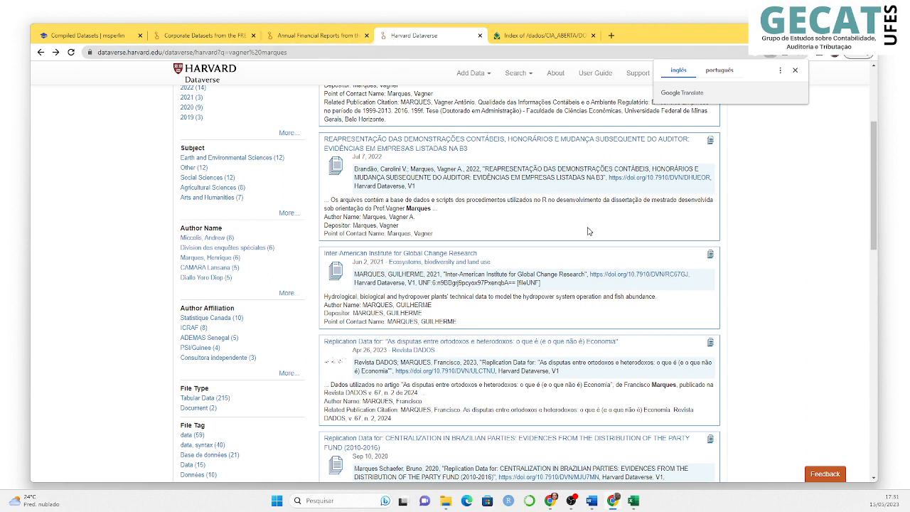
click(770, 185)
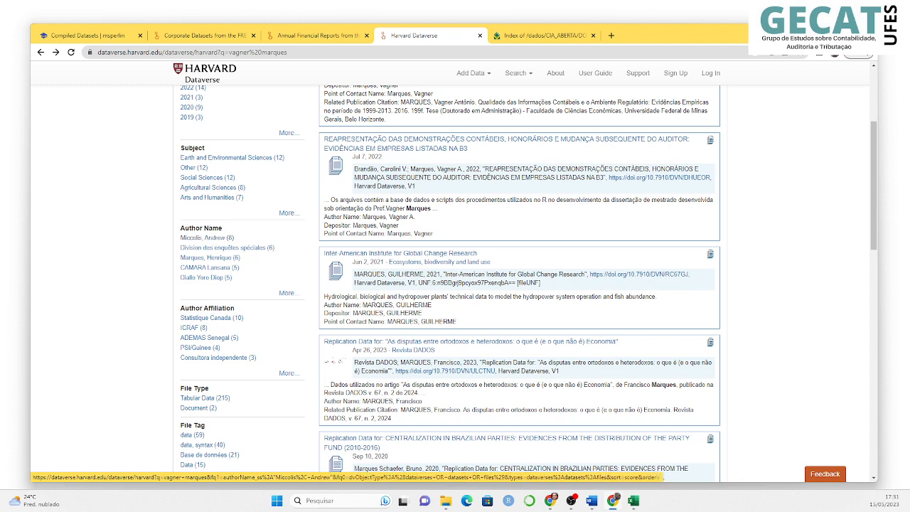
Revisit the Compiled Datasets page and CVM's index of yearly DFP zip files, and go back to the CVM page describing the DFP dataset
click(89, 32)
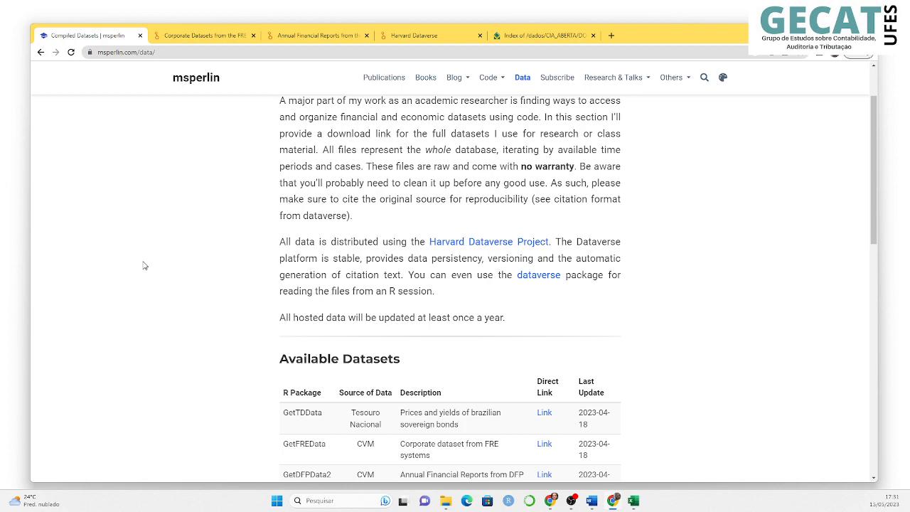
scroll(143, 265, up, 1)
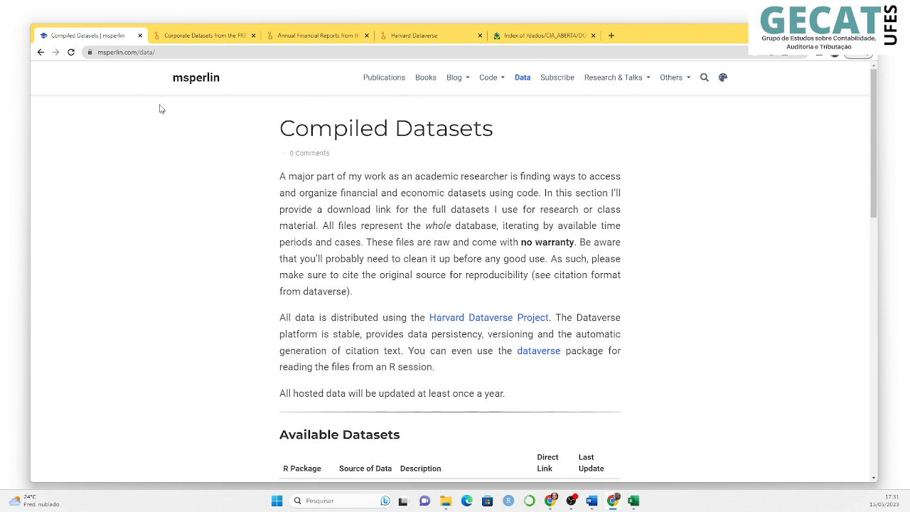
mouse_move(188, 40)
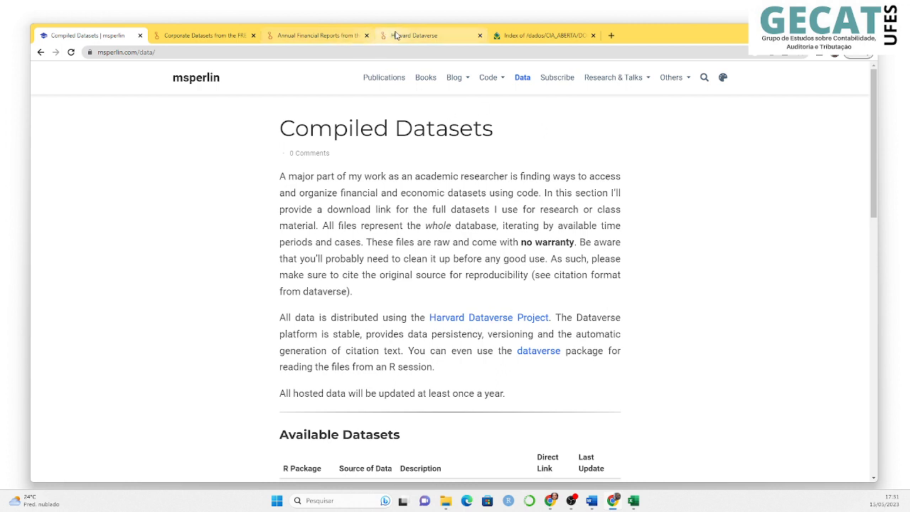
click(529, 38)
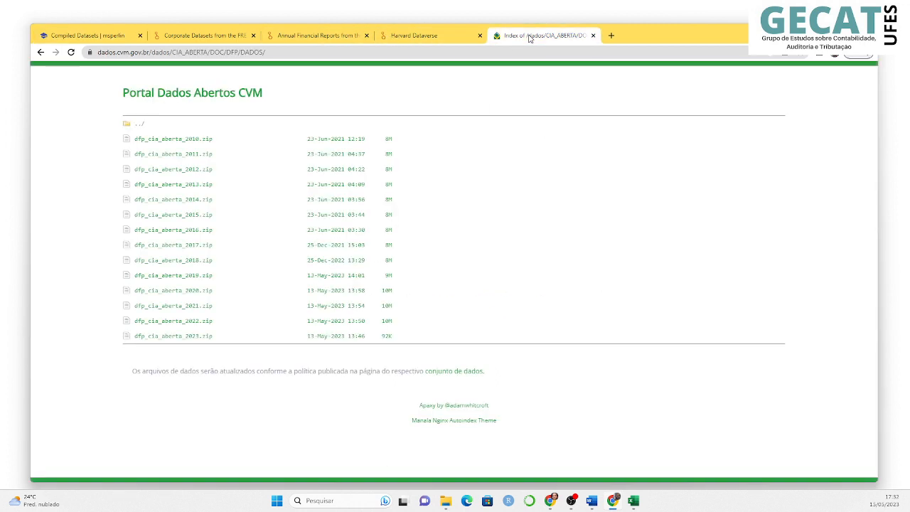
click(41, 52)
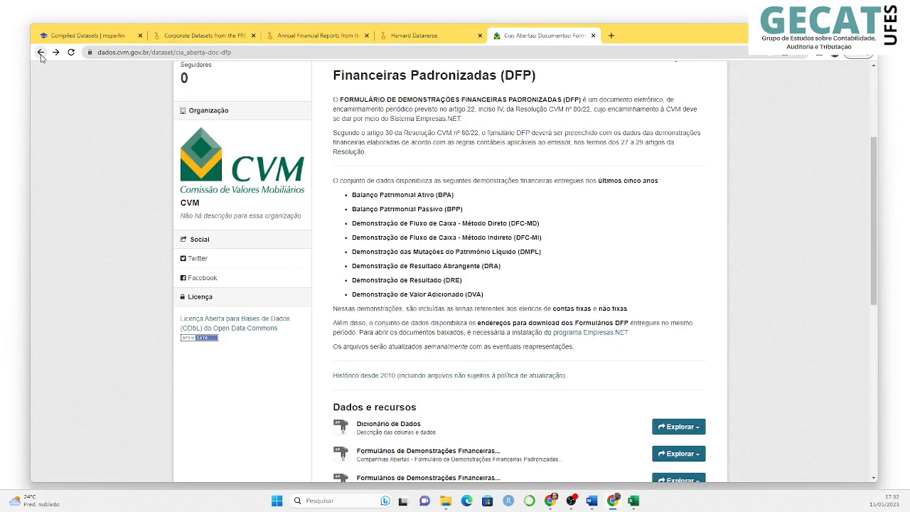